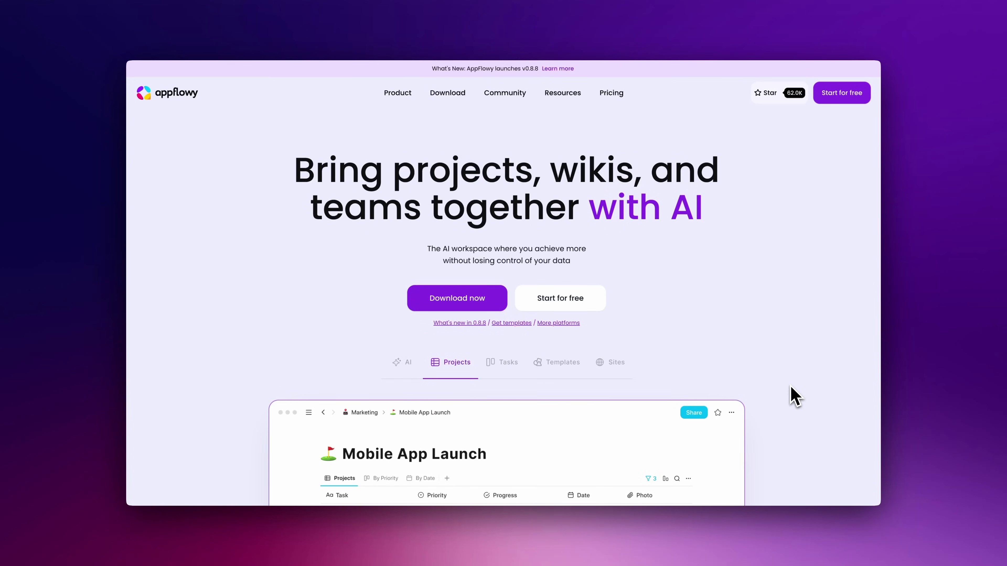
Scroll the AppFlowy homepage's projects, tasks, AI writing, blocks and pricing sections
scroll(795, 397, "down", 3)
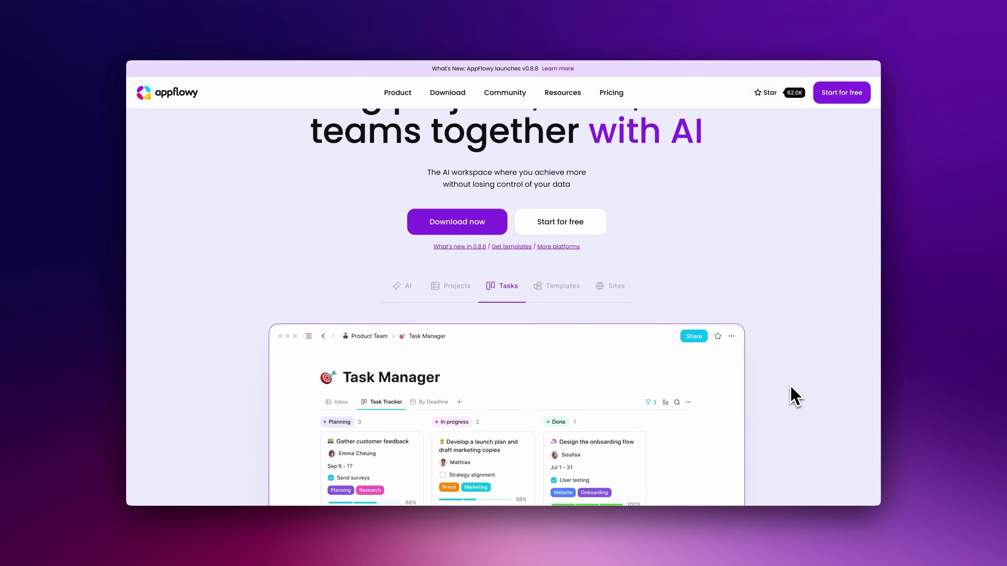
scroll(794, 396, "down", 2)
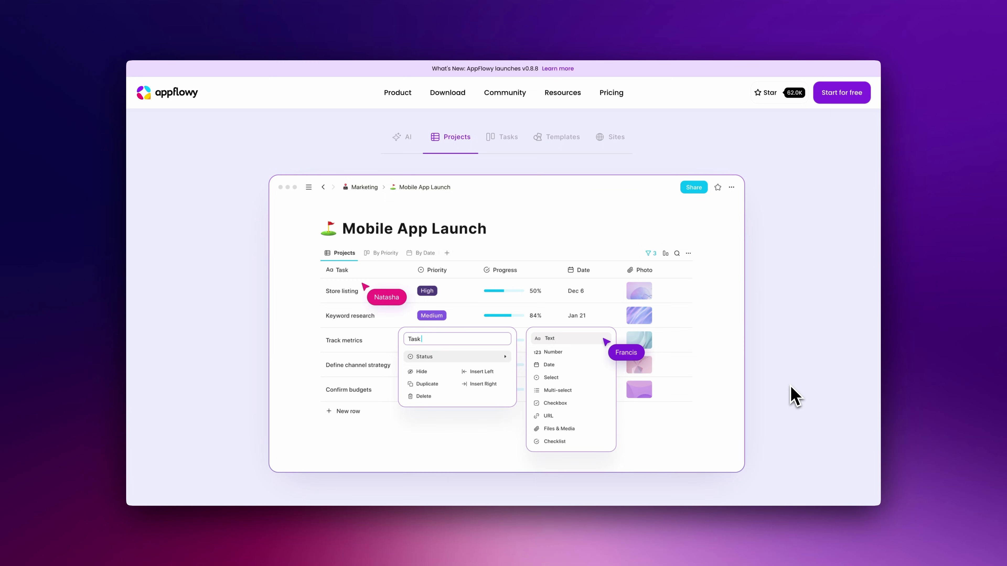
scroll(794, 397, "down", 10)
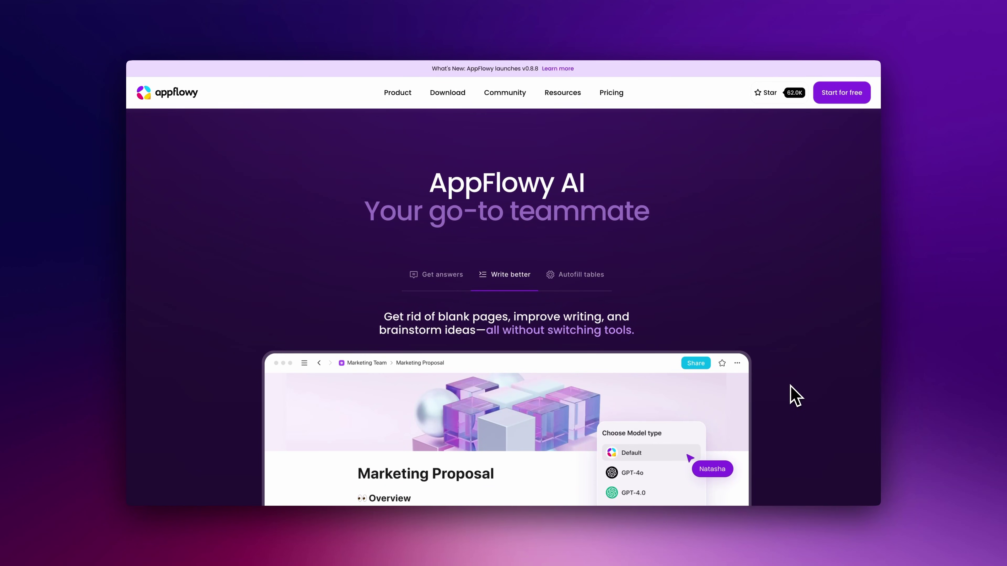
scroll(795, 397, "down", 3)
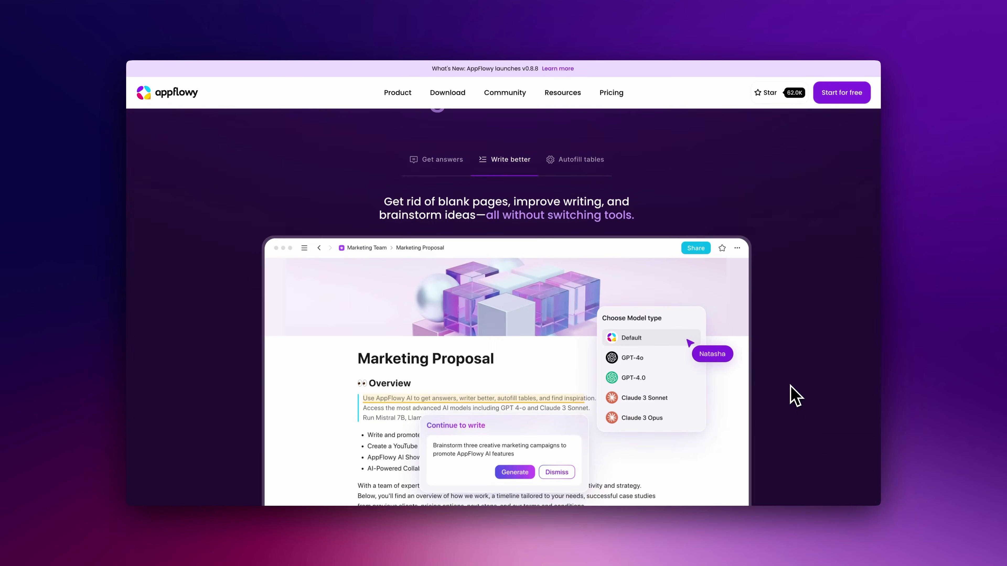
scroll(794, 397, "down", 10)
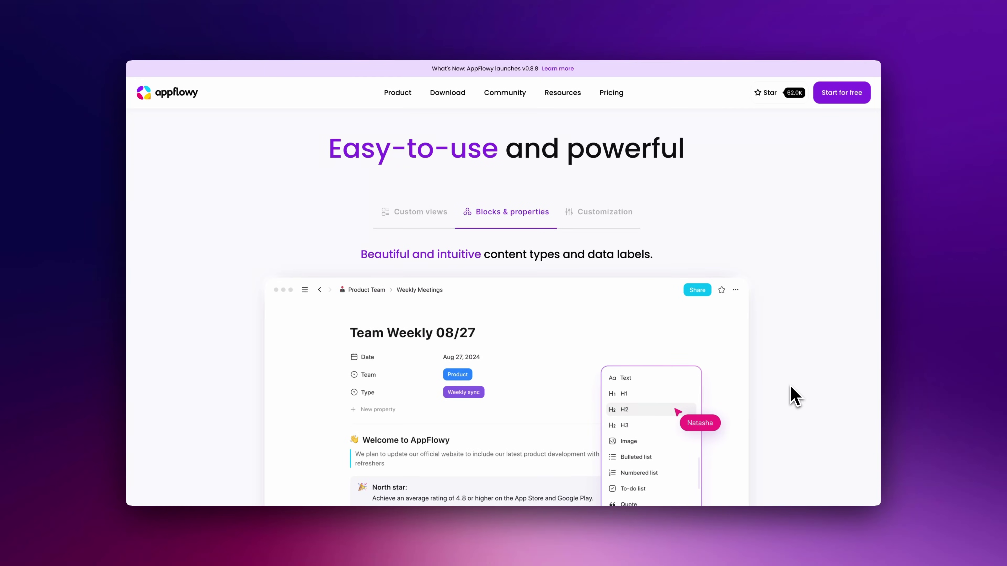
scroll(795, 397, "down", 4)
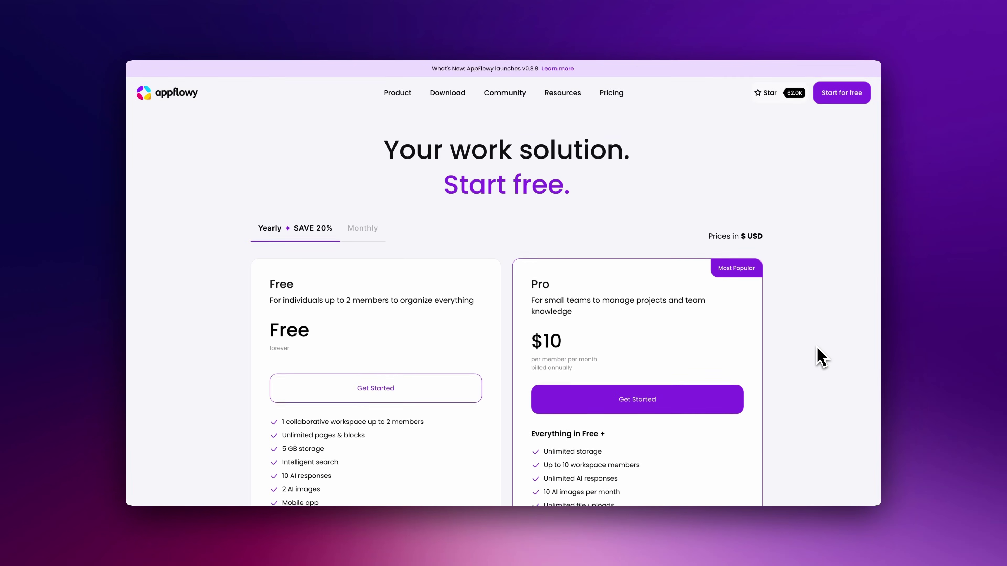
scroll(818, 355, "down", 2)
scroll(820, 357, "down", 2)
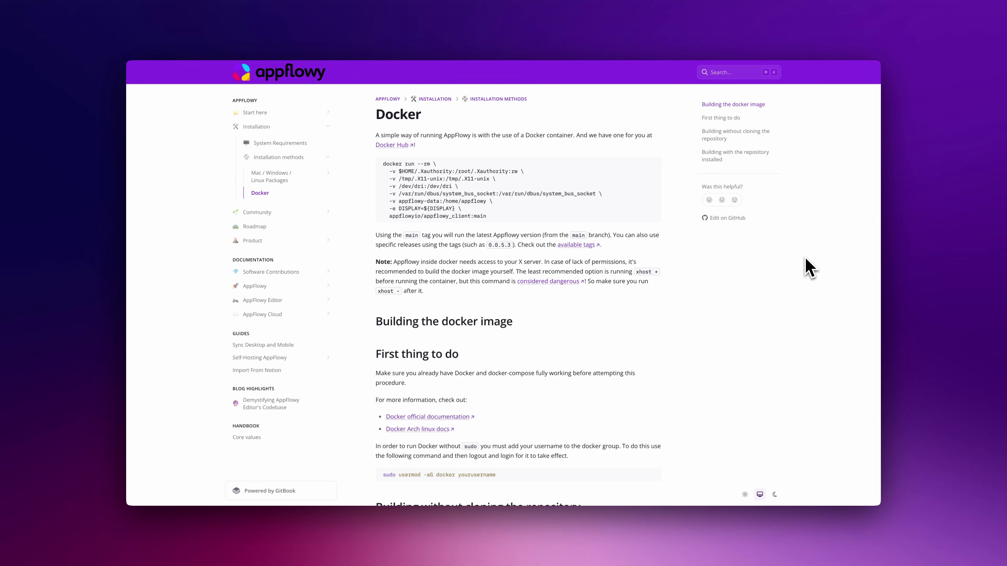
Scroll through the Docker build instructions to the end of the documentation page
scroll(809, 268, "down", 5)
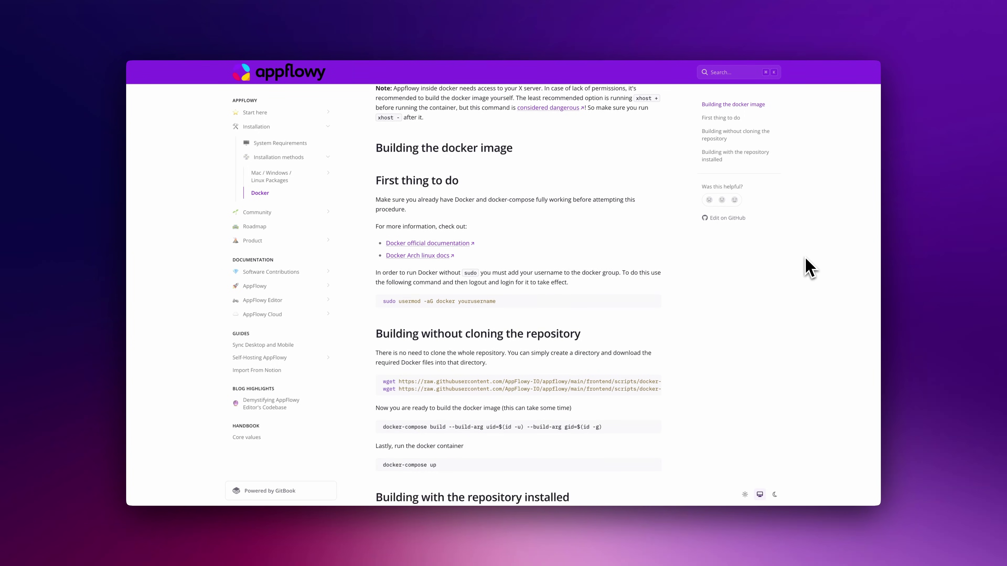
scroll(809, 267, "down", 4)
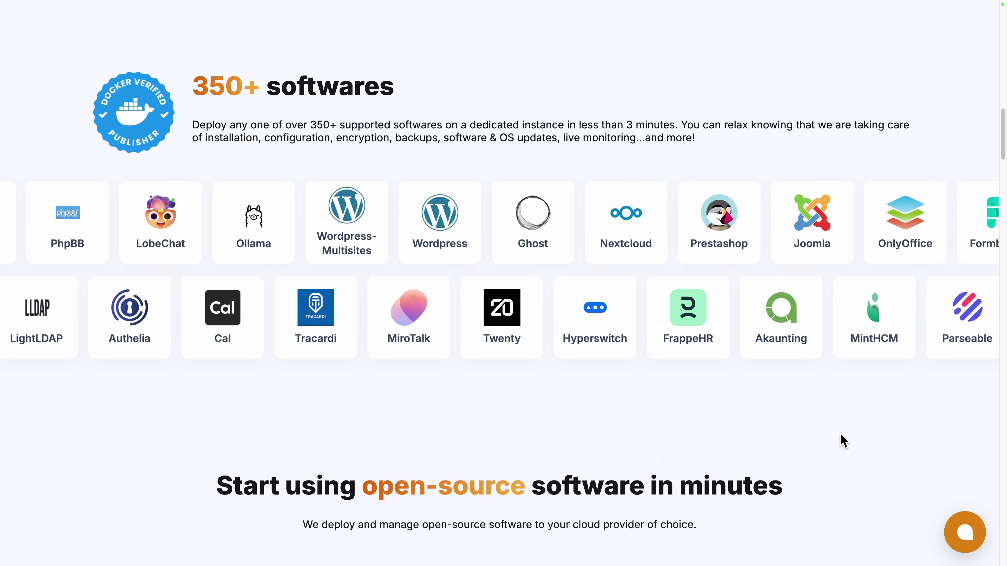
Scroll through Elestio's managed-deployment feature cards and CI/CD section
scroll(841, 434, "down", 10)
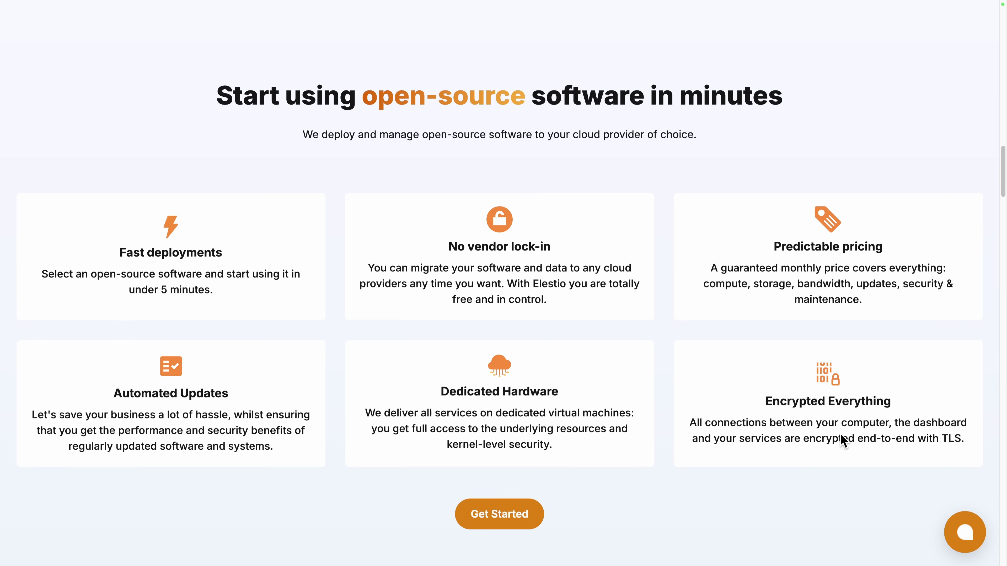
scroll(840, 433, "down", 15)
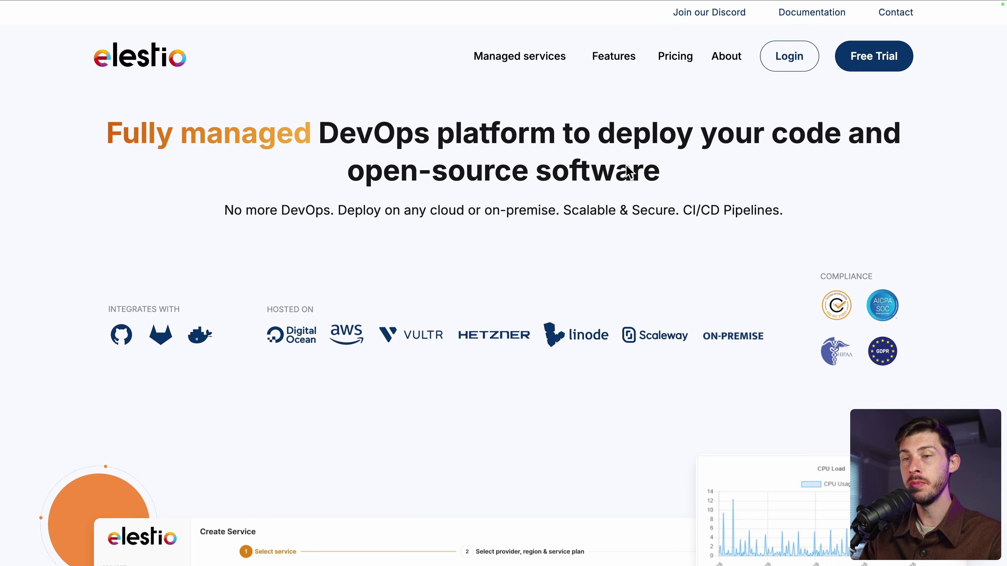
Log in to Elestio and select AppFlowy from a search for 'appfl' as the new service
left_click(799, 61)
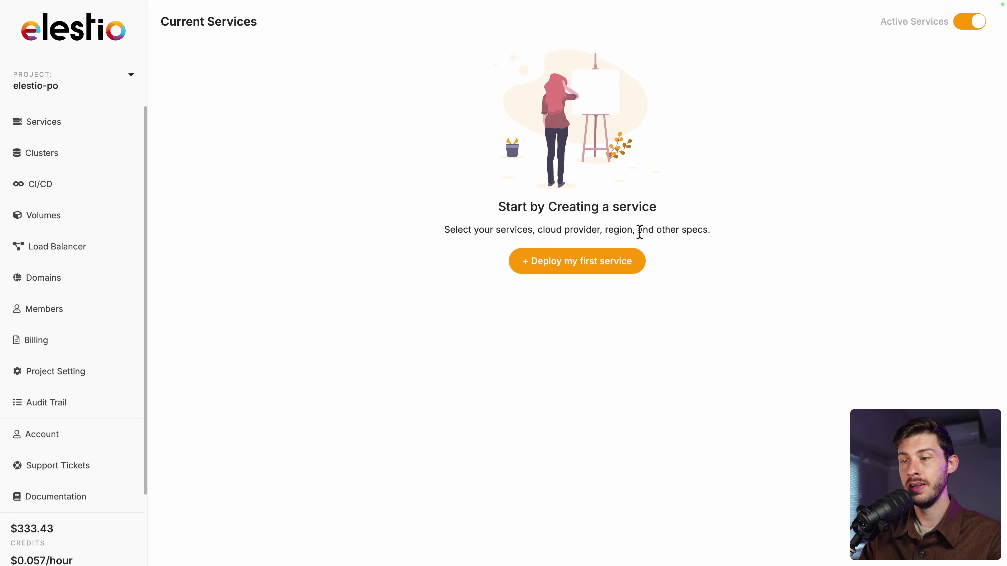
left_click(604, 263)
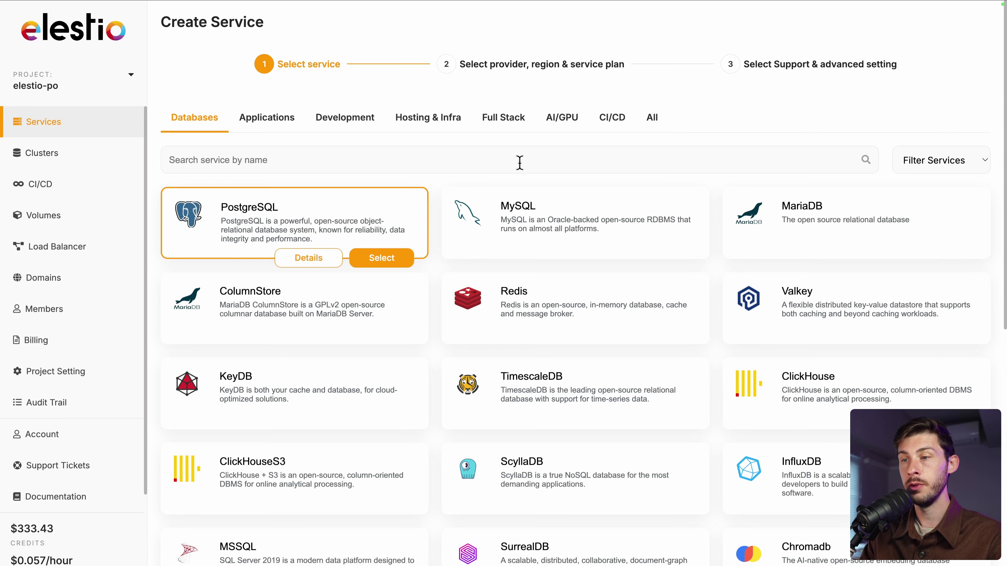
type("appfl")
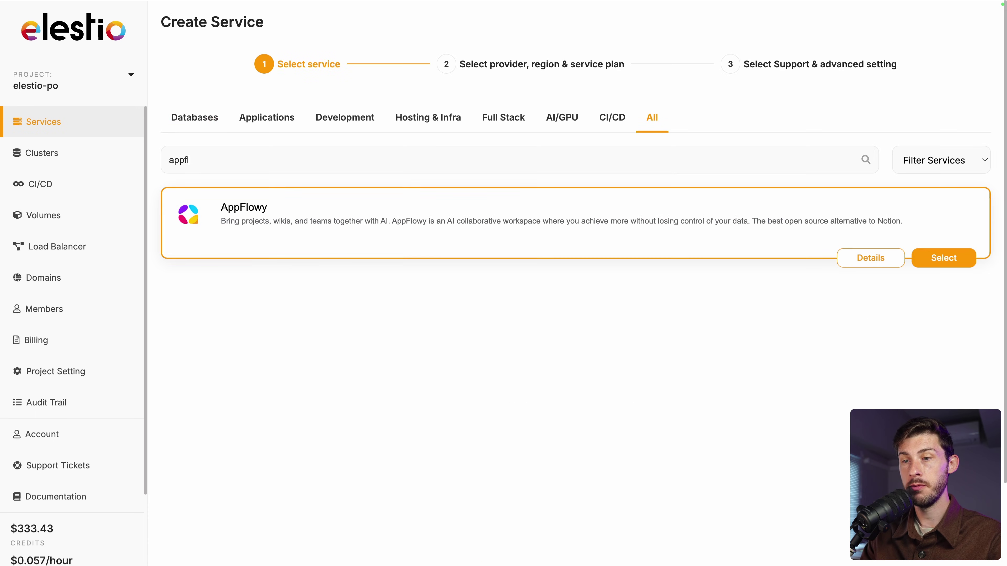
left_click(941, 260)
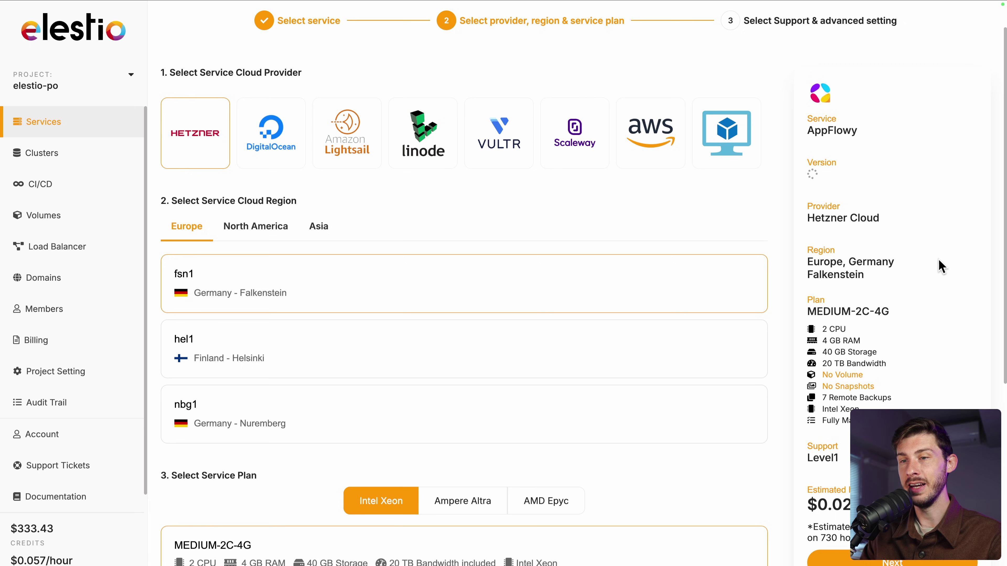
Compare DigitalOcean, Amazon Lightsail and bring-your-own-VM hosting, then settle on Hetzner Cloud
left_click(273, 153)
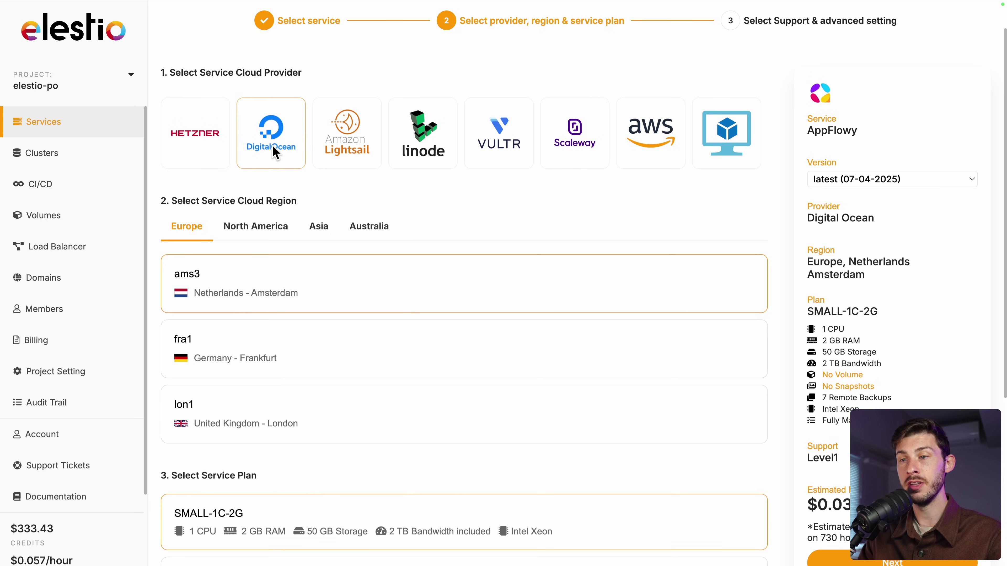
left_click(346, 153)
left_click(721, 141)
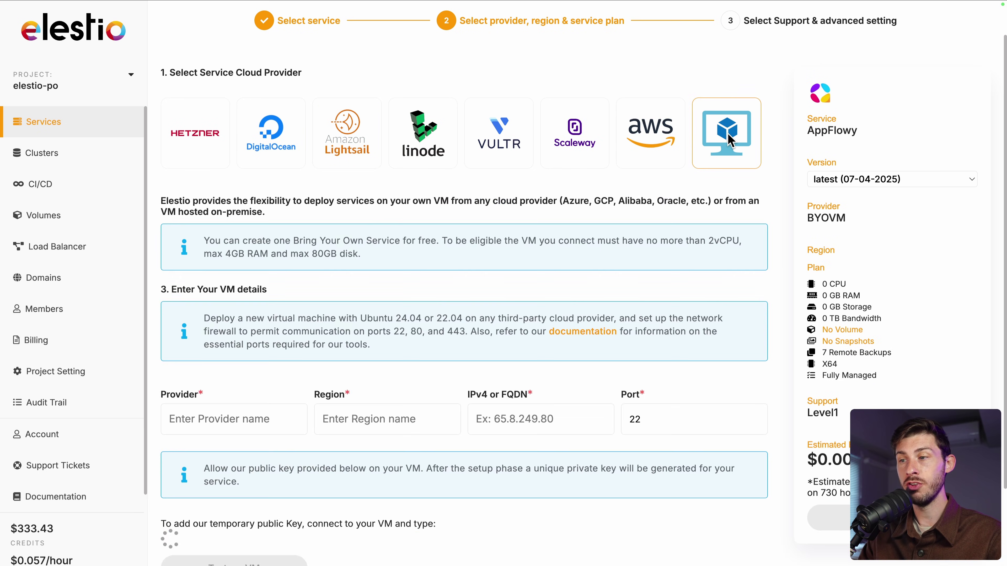
left_click(213, 149)
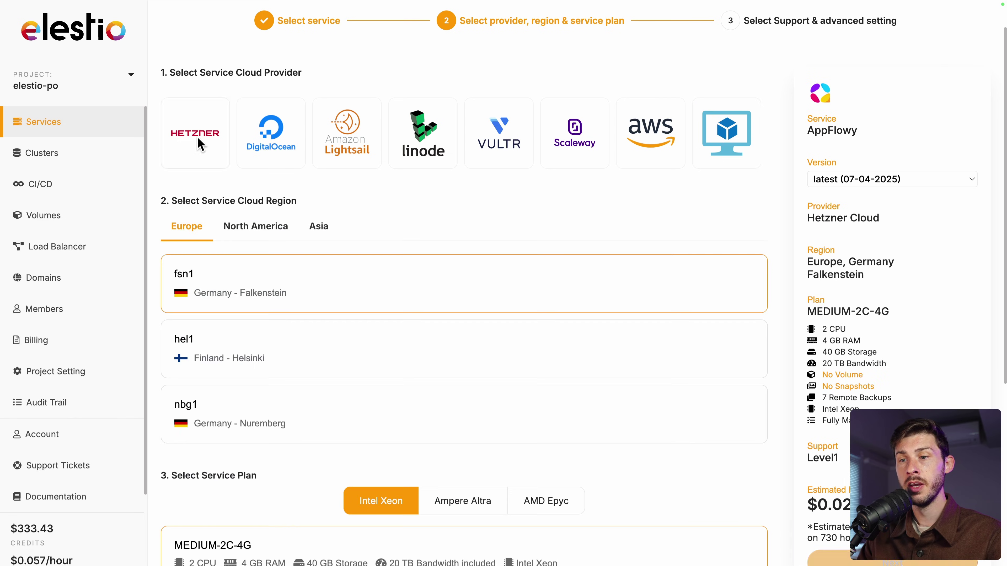
scroll(414, 219, "down", 3)
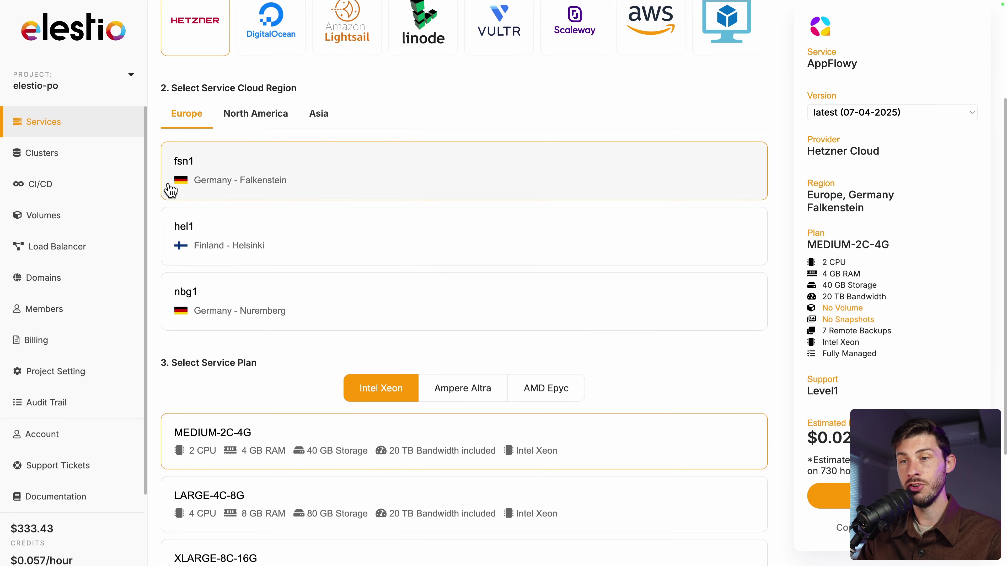
Choose the Europe Falkenstein (fsn1) region with the MEDIUM-2C-4G plan
left_click(265, 119)
left_click(320, 120)
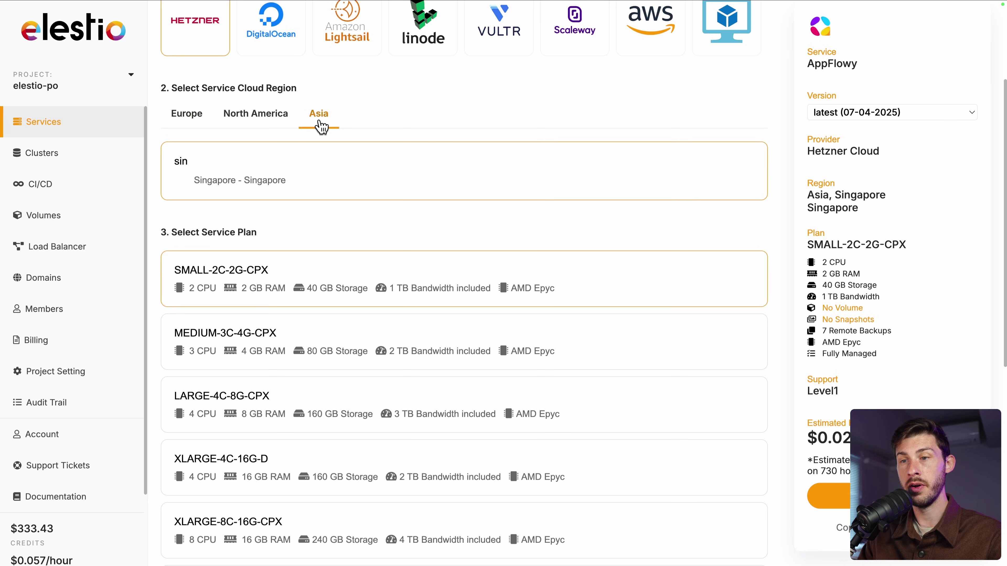
left_click(186, 121)
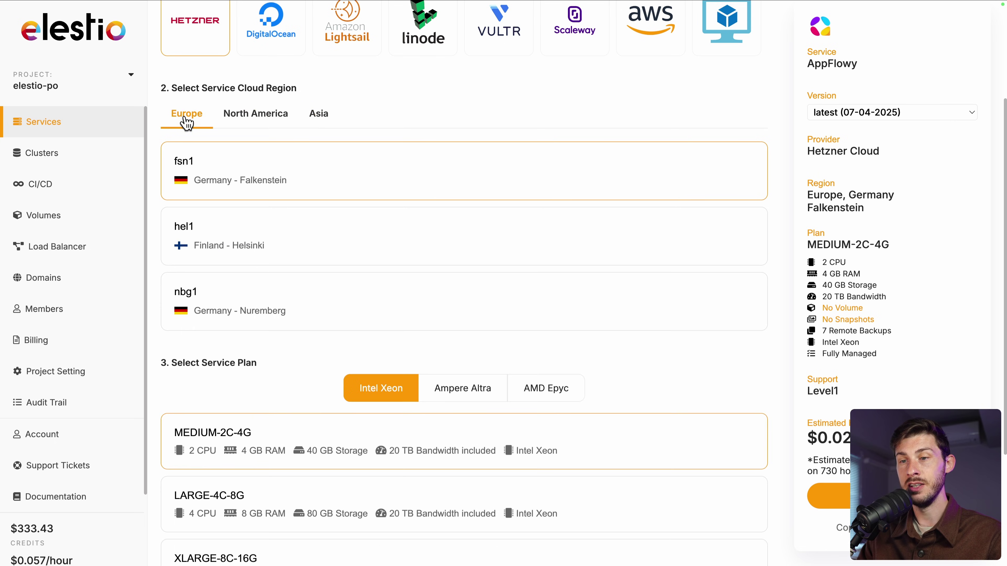
scroll(218, 319, "down", 5)
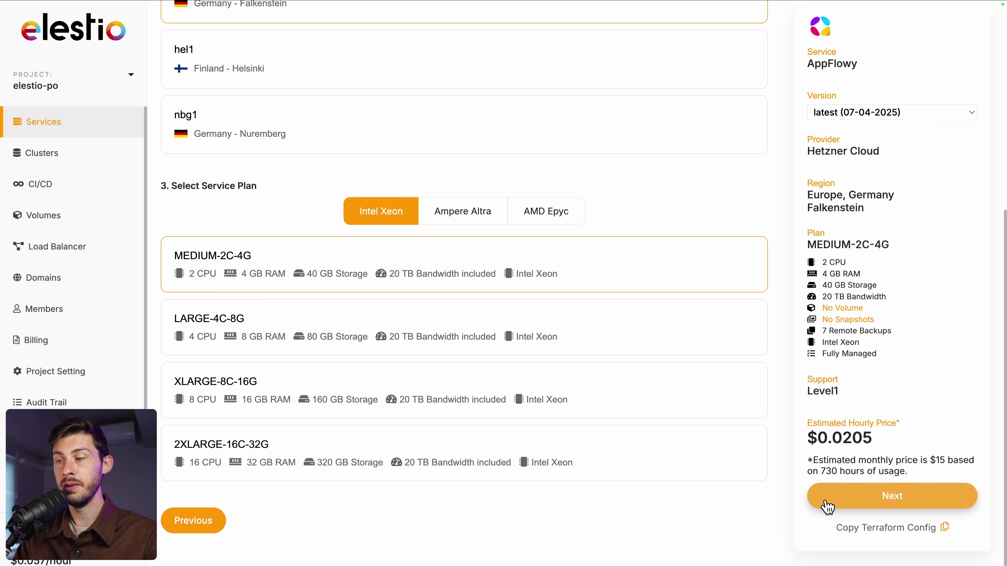
left_click(855, 508)
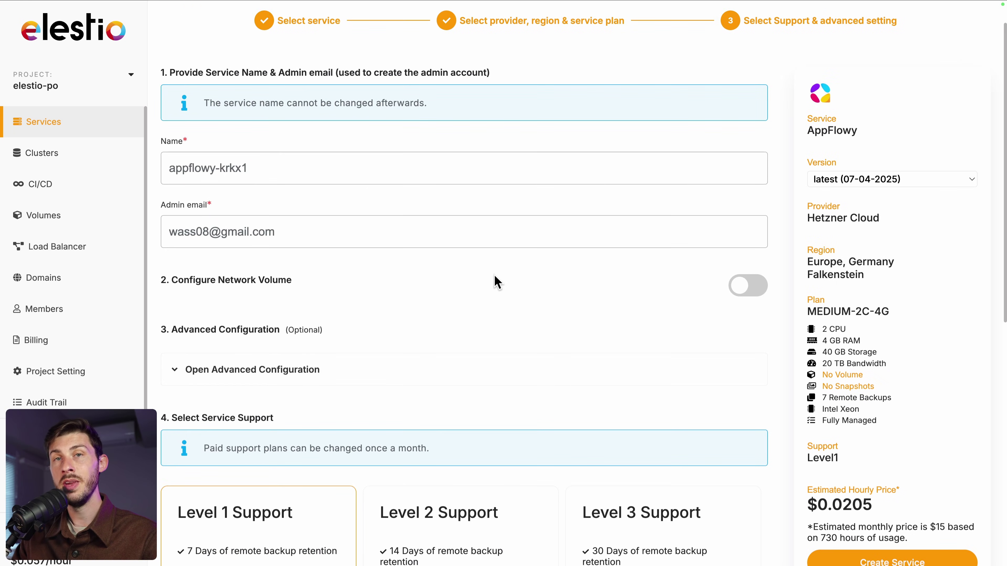
Create the AppFlowy service with Level 1 support
scroll(495, 282, "down", 5)
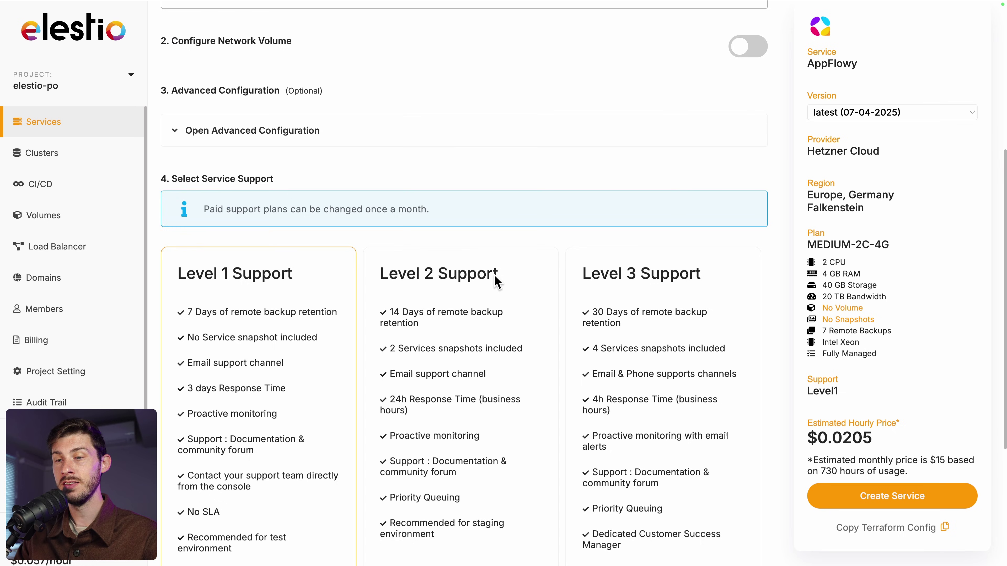
scroll(496, 281, "down", 2)
scroll(496, 281, "down", 2)
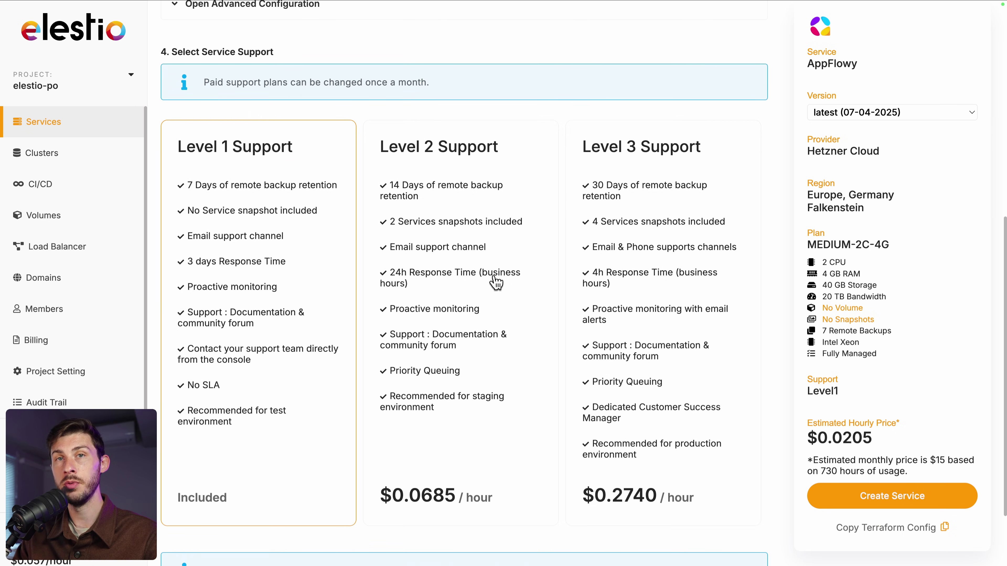
left_click(868, 498)
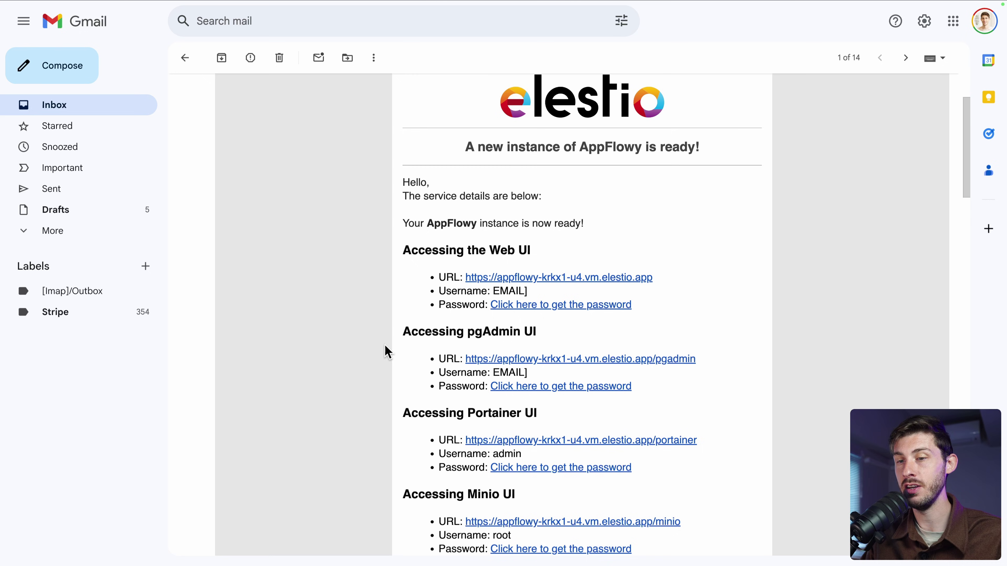
Open the AppFlowy Releases link from the email's Application Setup section
scroll(387, 352, "down", 10)
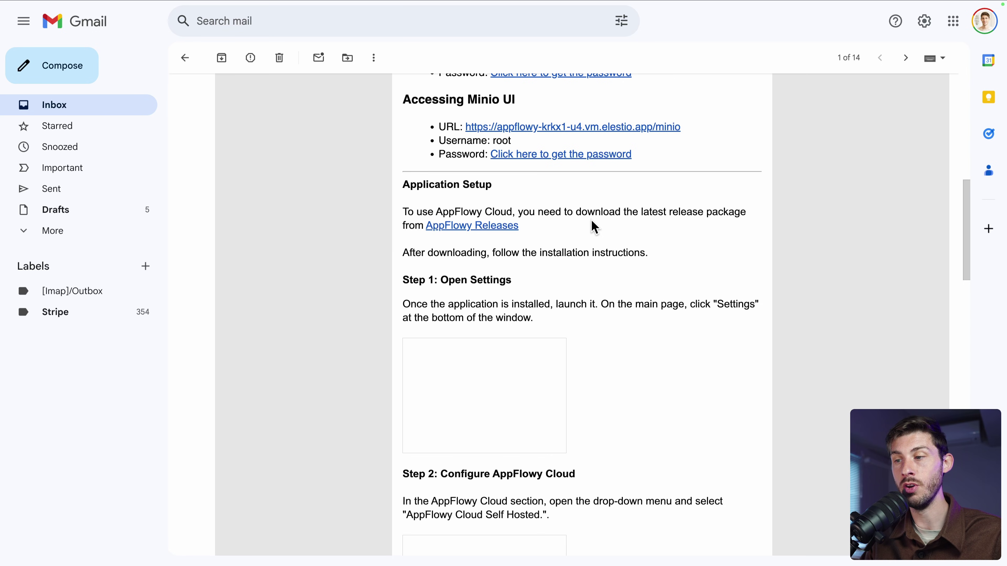
left_click(463, 231)
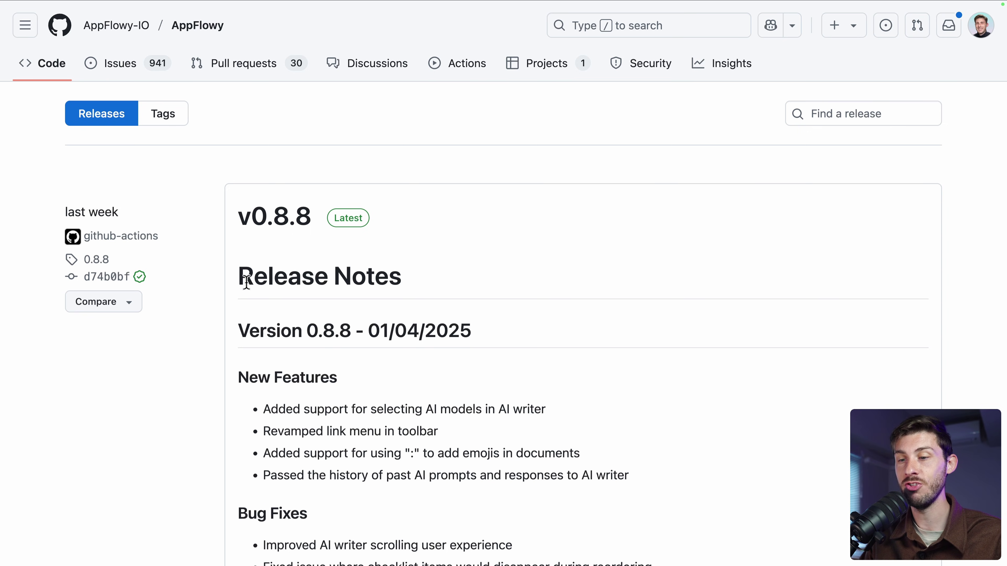
Download the macOS build from the v0.8.8 assets and install AppFlowy into Applications
scroll(245, 281, "down", 10)
scroll(246, 286, "down", 3)
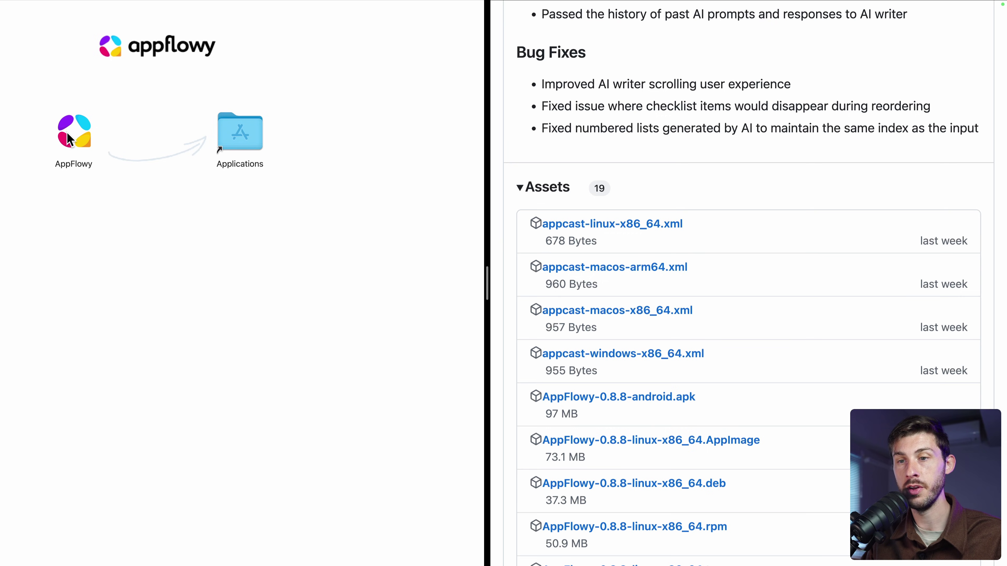
left_click_drag(68, 139, 237, 140)
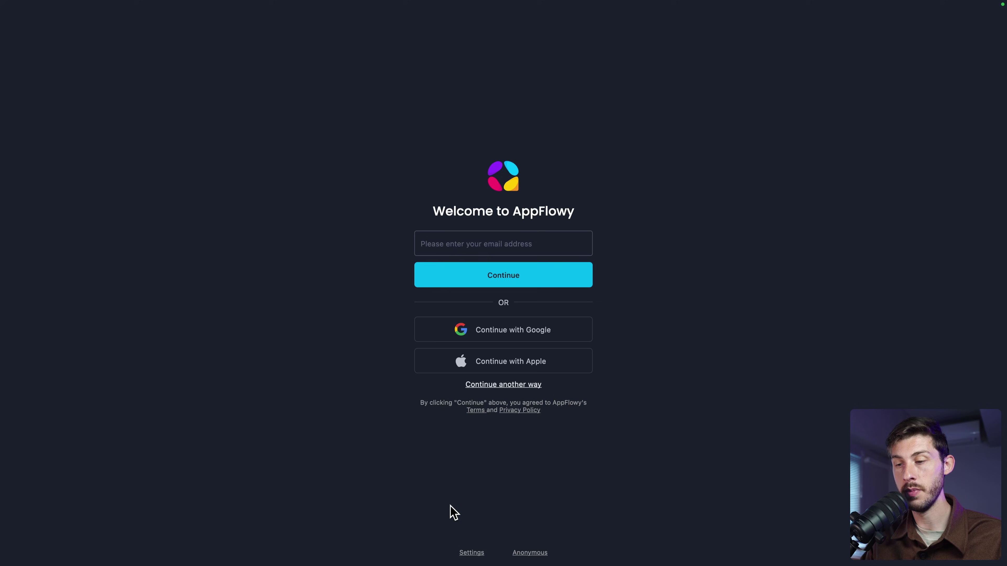
Switch to AppFlowy Cloud Self-hosted with the Elestio URL as Base and Web URL, and save
left_click(471, 553)
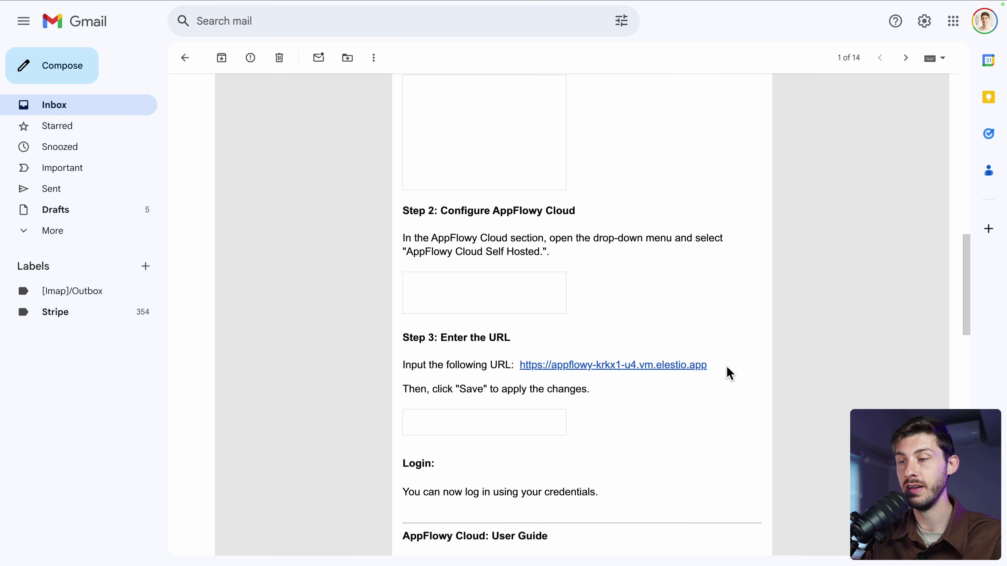
left_click_drag(708, 366, 523, 370)
key("super+c")
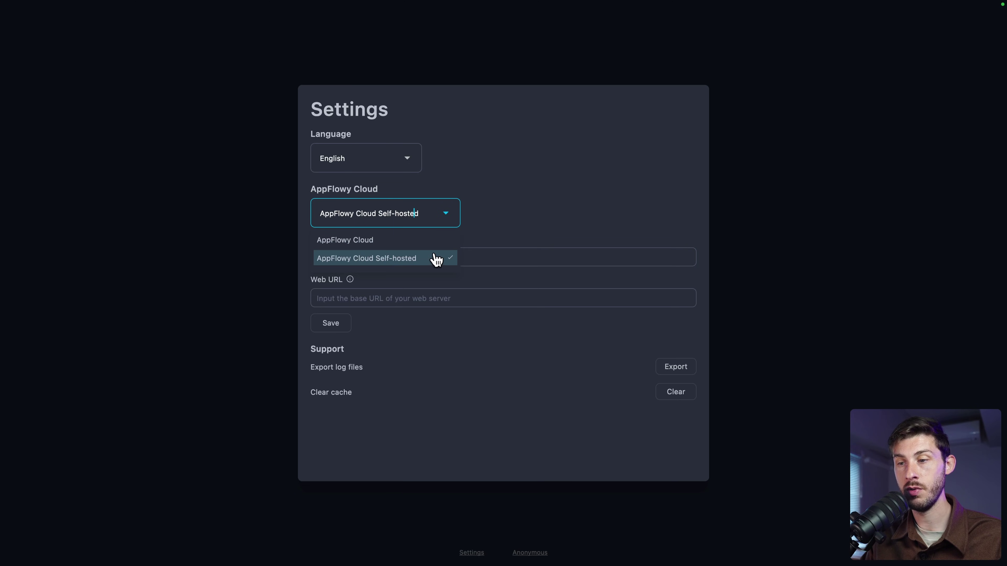
left_click(508, 218)
left_click(436, 260)
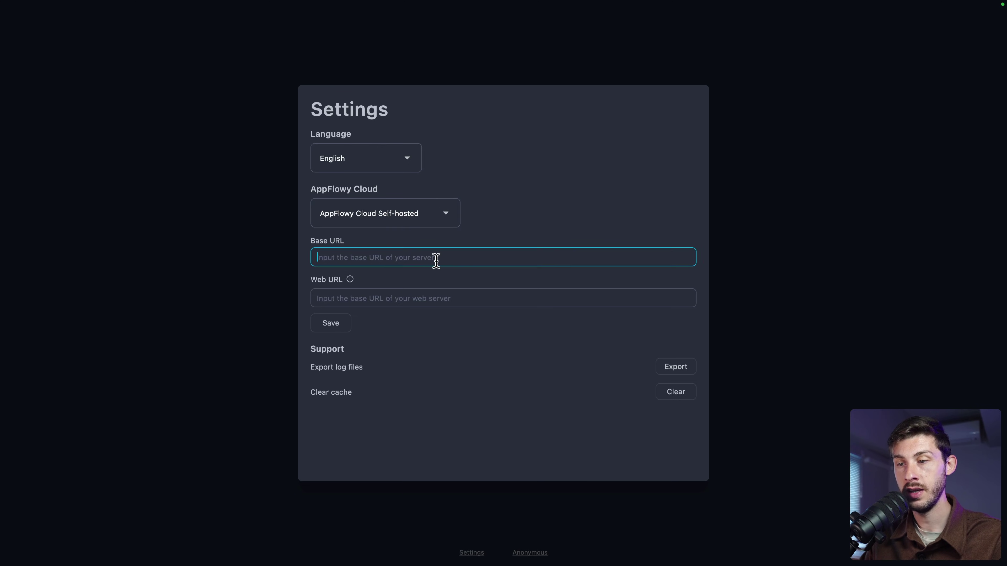
key("super+v")
left_click(395, 296)
key("super+v")
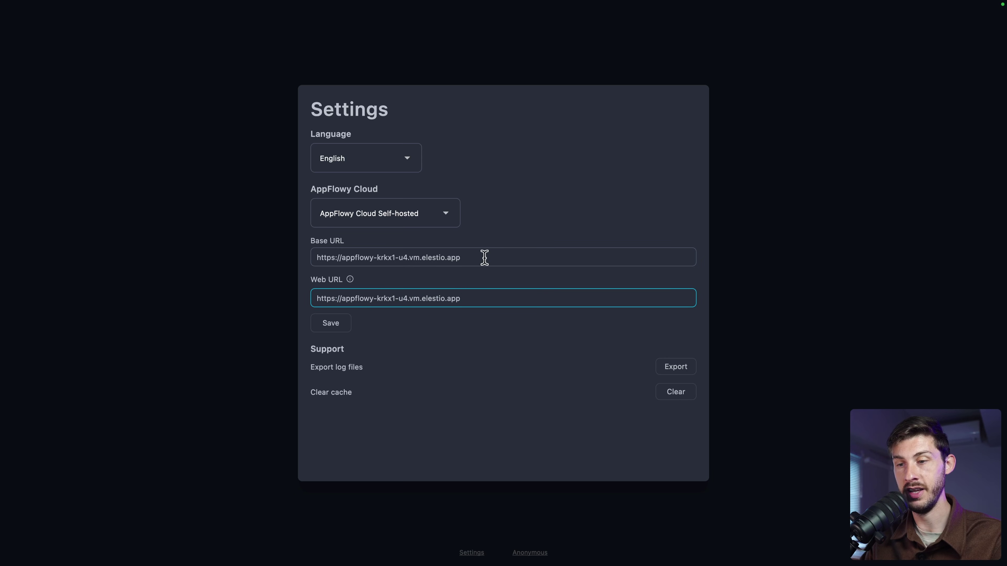
left_click(333, 325)
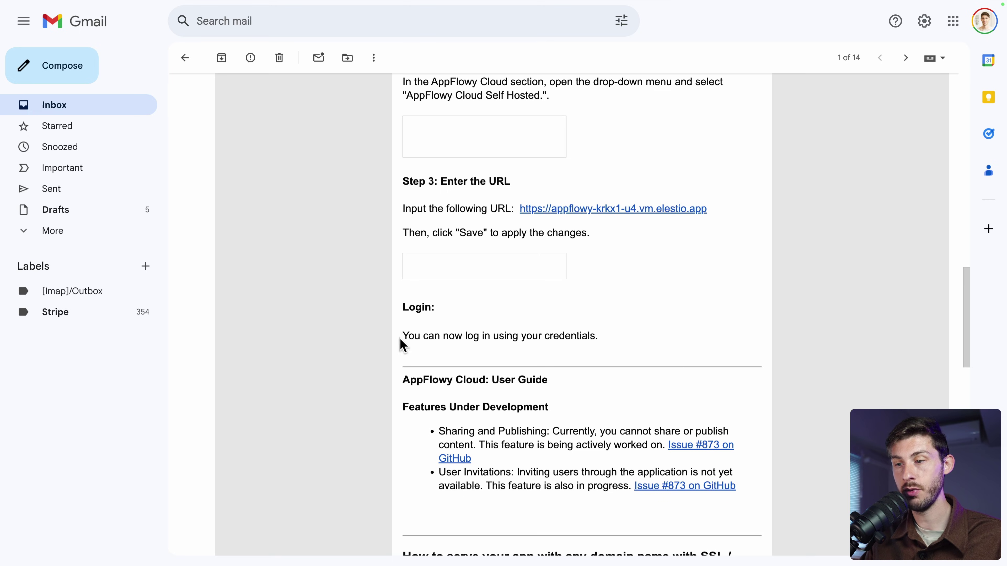
Follow the email's 'Click here to get the password' link to Elestio's AppFlowy credentials page
triple_click(600, 337)
left_click(629, 339)
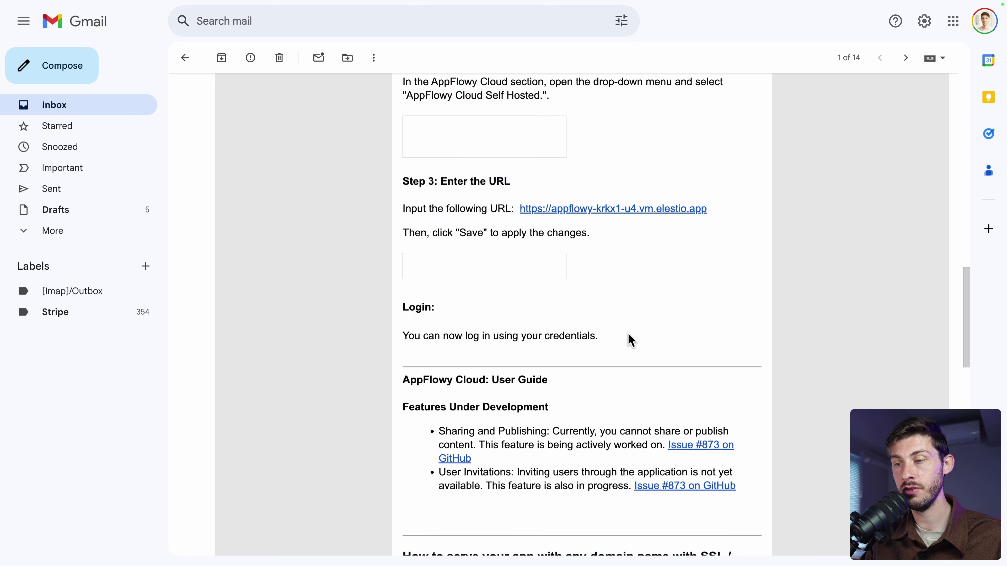
scroll(629, 339, "up", 10)
scroll(558, 403, "up", 8)
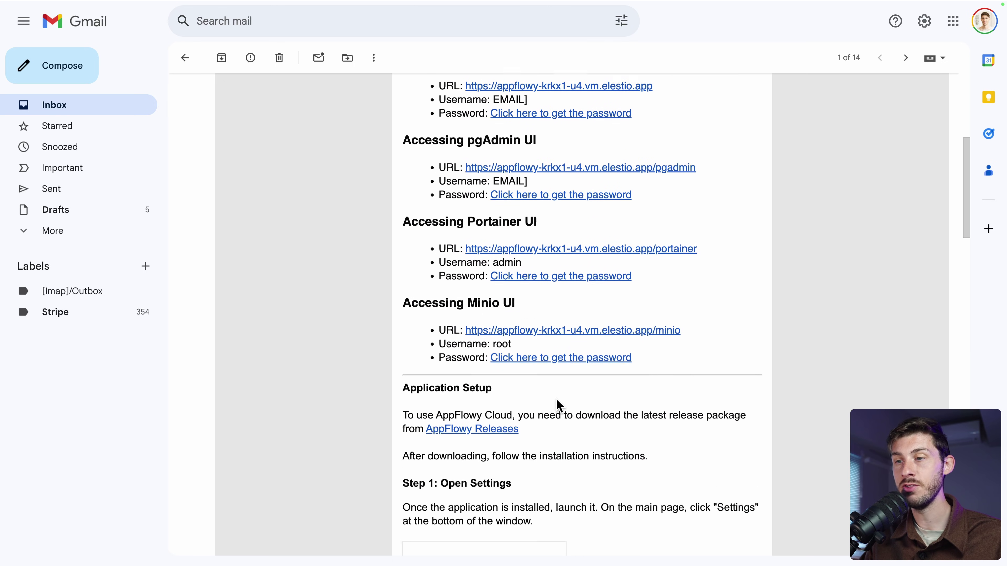
scroll(557, 400, "up", 2)
scroll(557, 400, "down", 2)
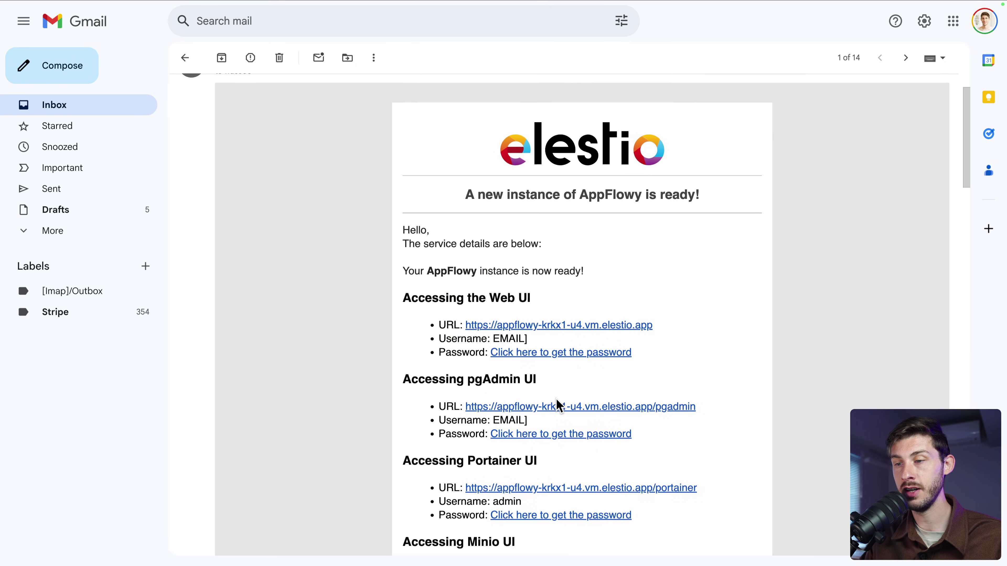
left_click(577, 354)
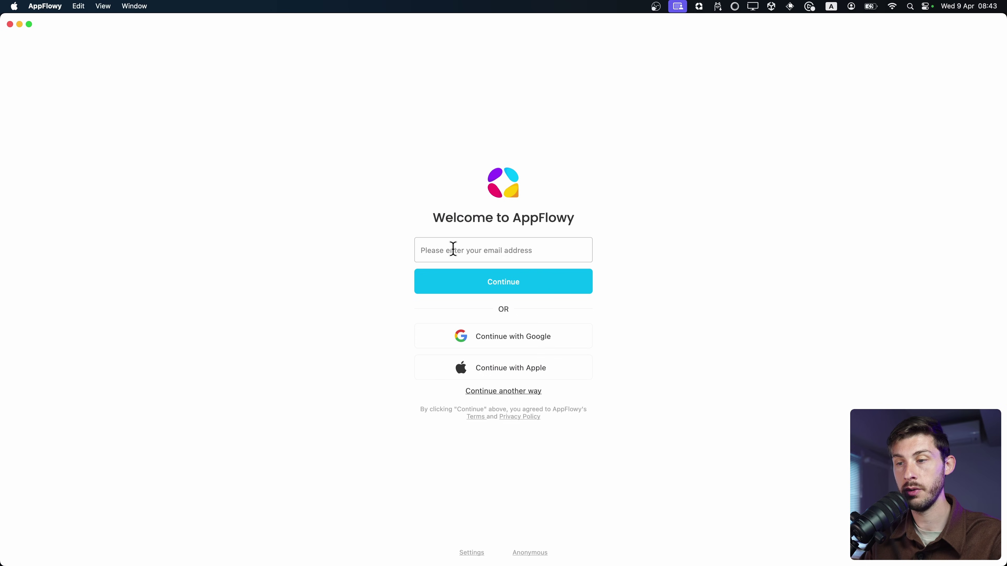
Request a magic sign-in link for the account e-mail and follow its Log In link into AppFlowy
left_click(453, 249)
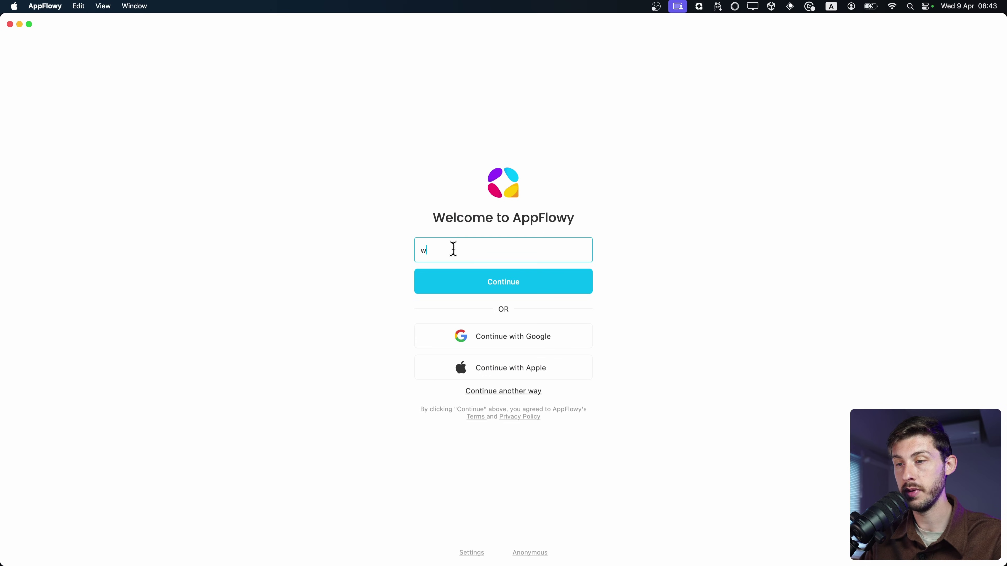
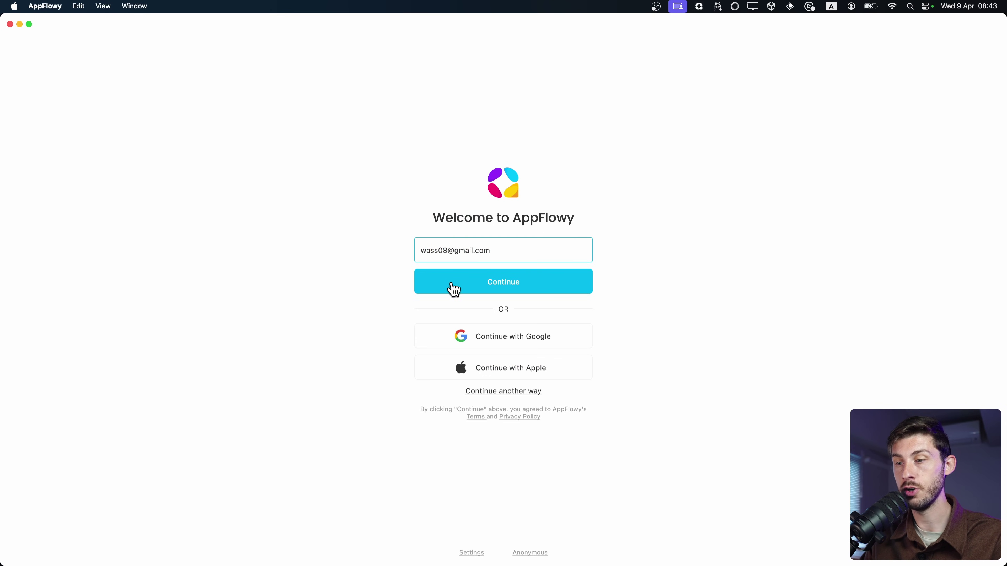
left_click(452, 287)
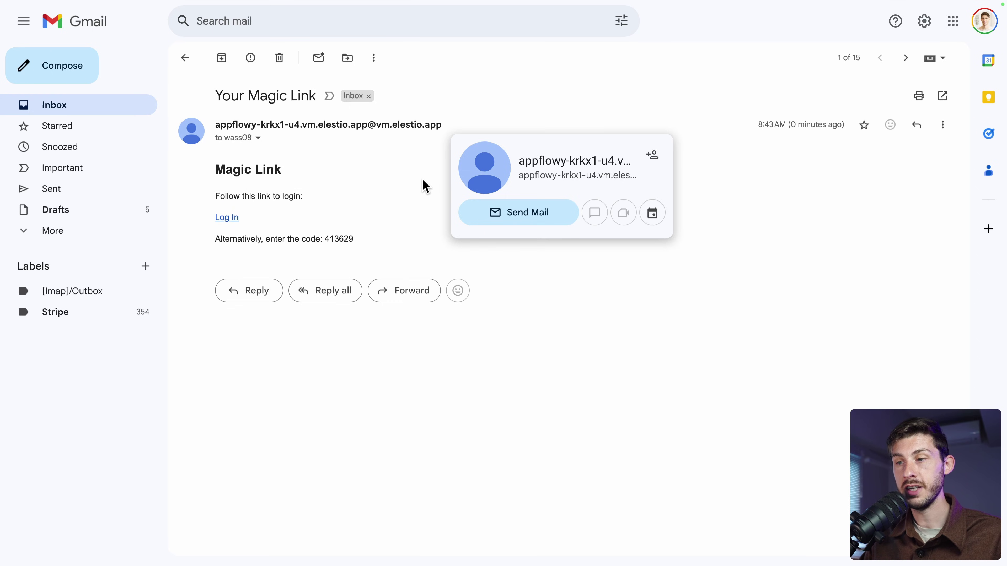
left_click(218, 219)
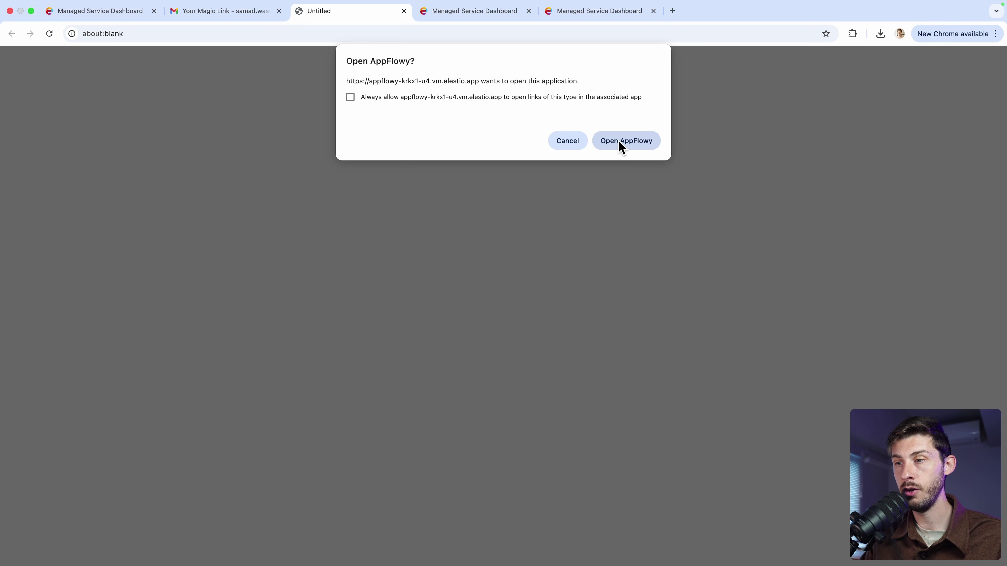
left_click(636, 142)
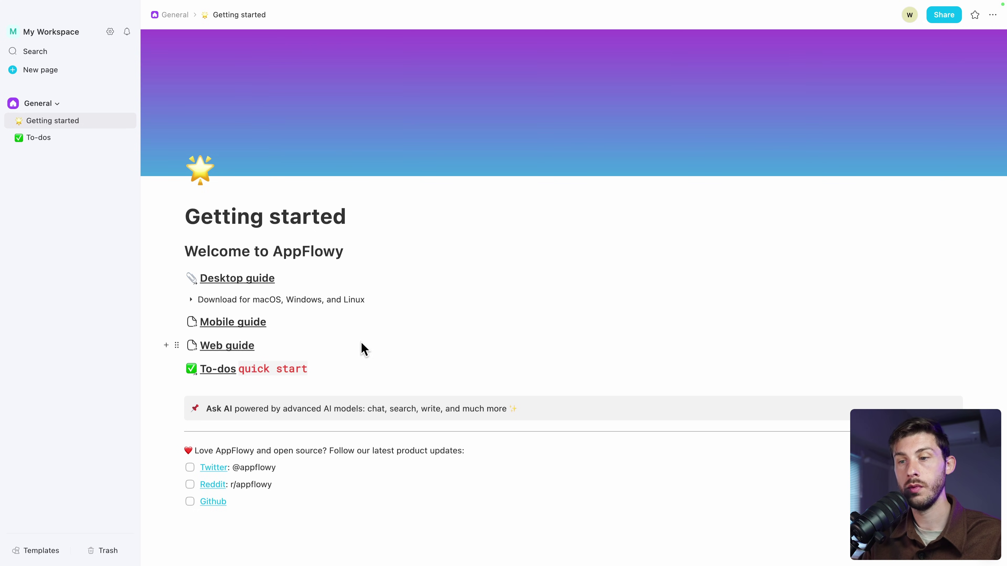
Open the To-dos board from the sidebar
left_click(221, 372)
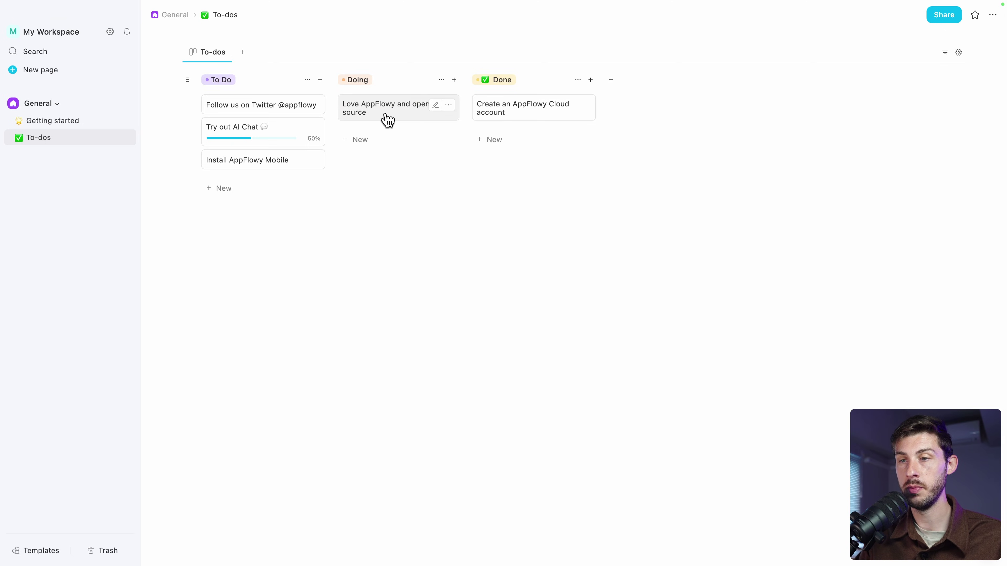
Drag the 'Love AppFlowy and open source' card from Doing to the top of Done
left_click_drag(378, 116, 528, 108)
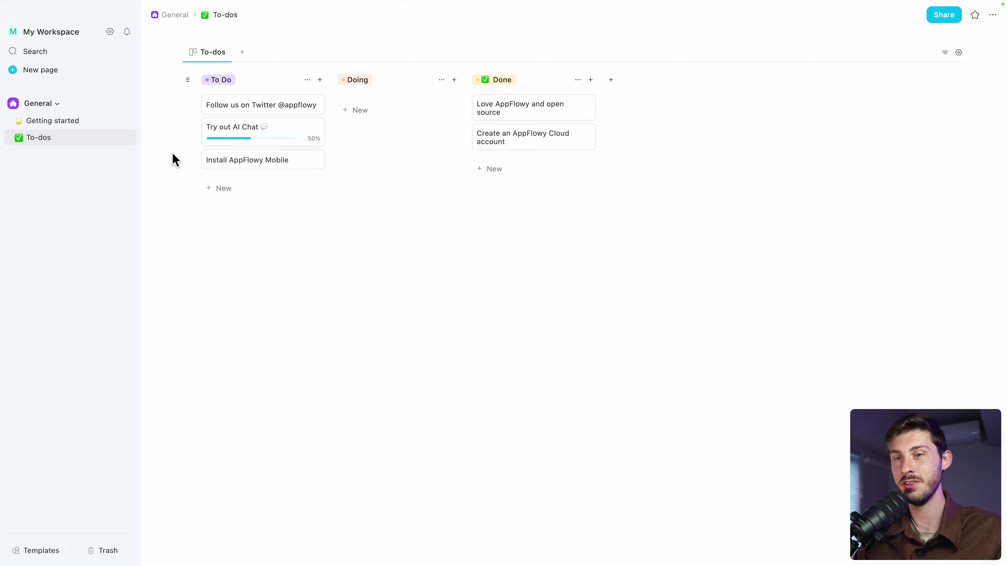
Add a new page named 'My first page' with a blue abstract cover and a smiling emoji icon
left_click(44, 75)
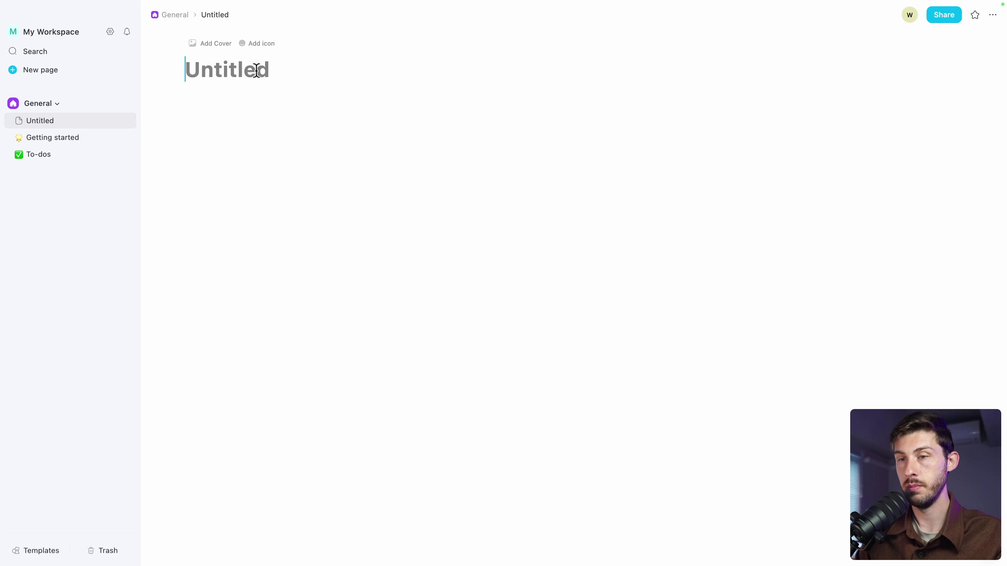
type("My first page")
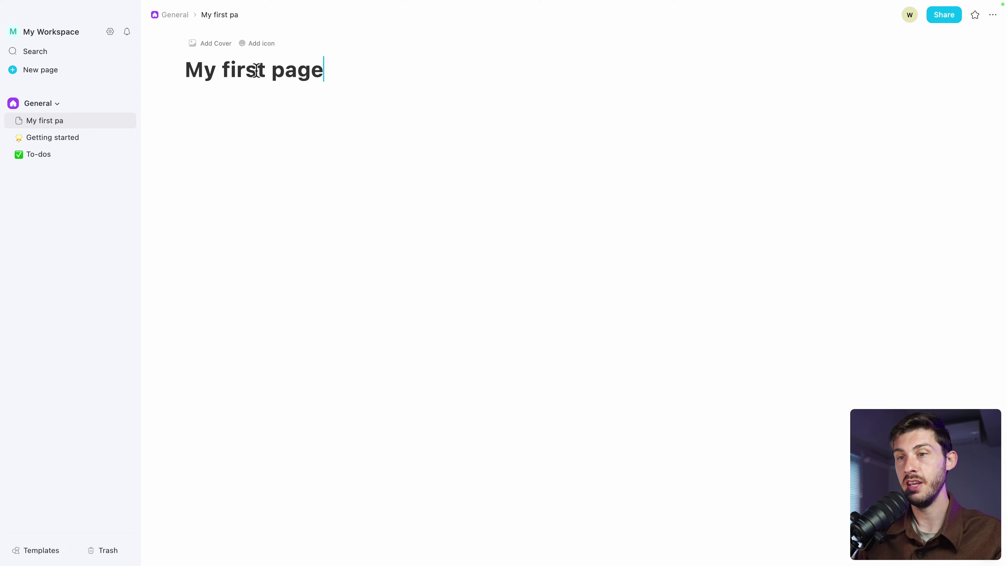
left_click(207, 45)
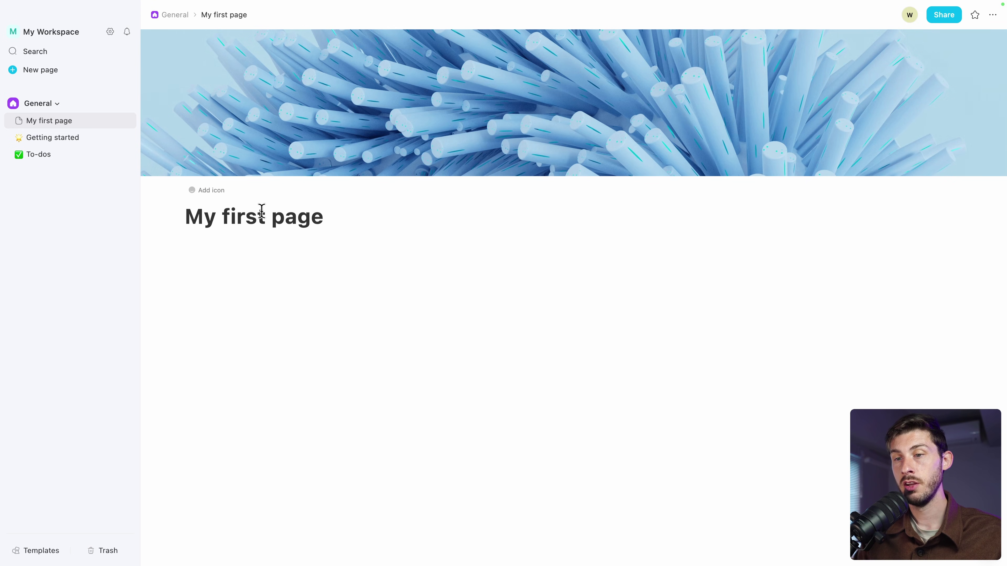
left_click(195, 192)
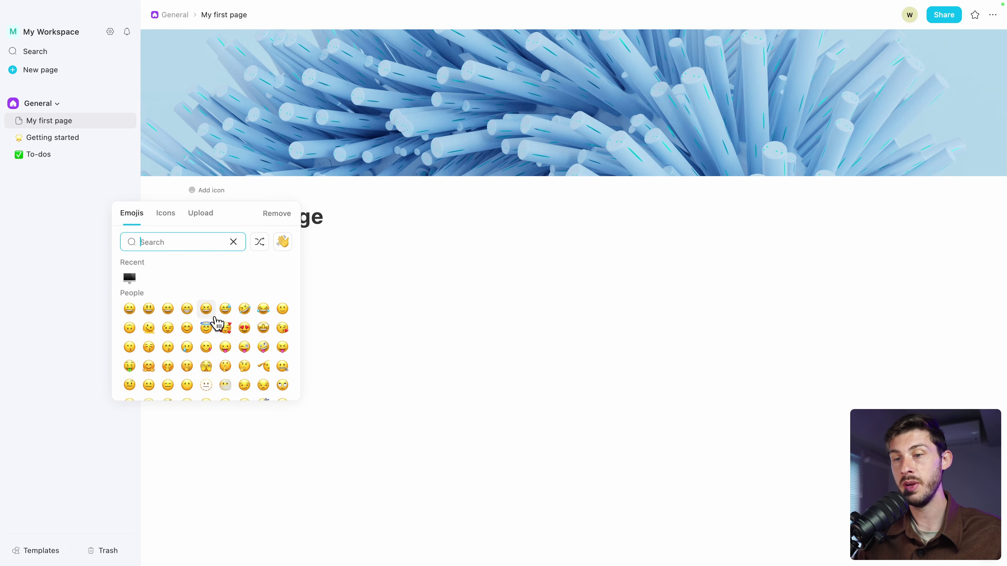
left_click(188, 329)
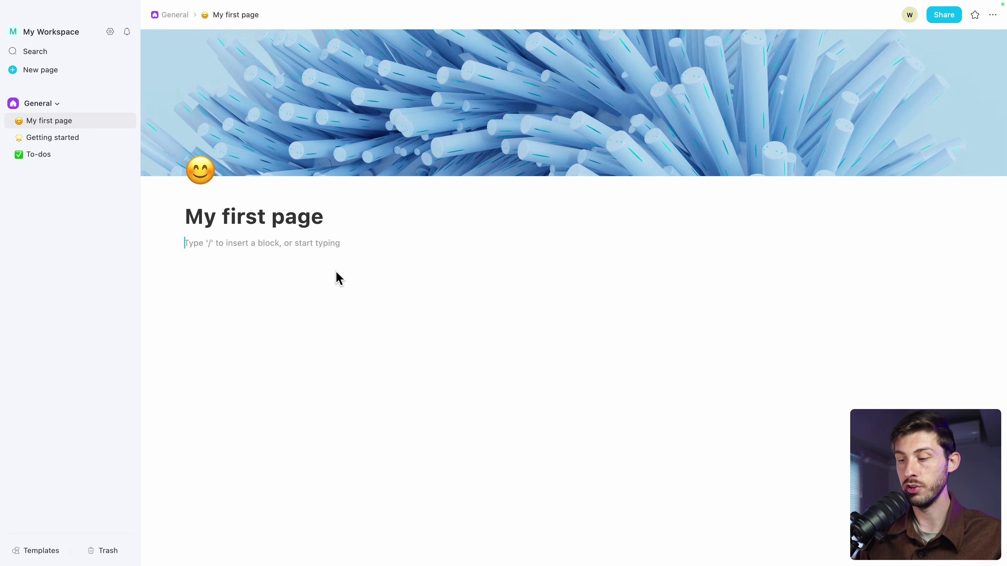
Add a Heading 2 'Subheading' followed by a 'Lorem ipsum' paragraph
type("/")
key("Down")
key("Down")
key("Down")
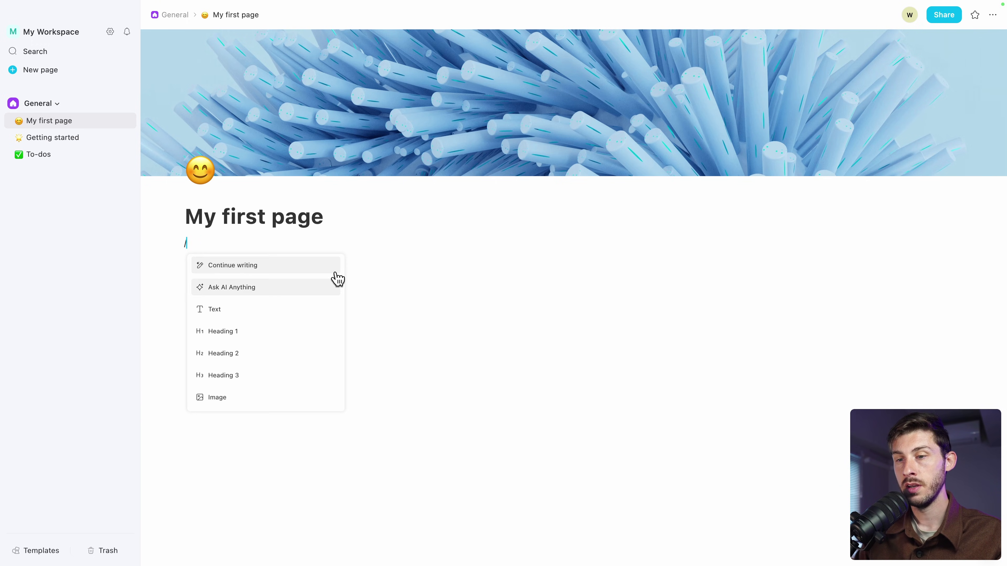
key("Down")
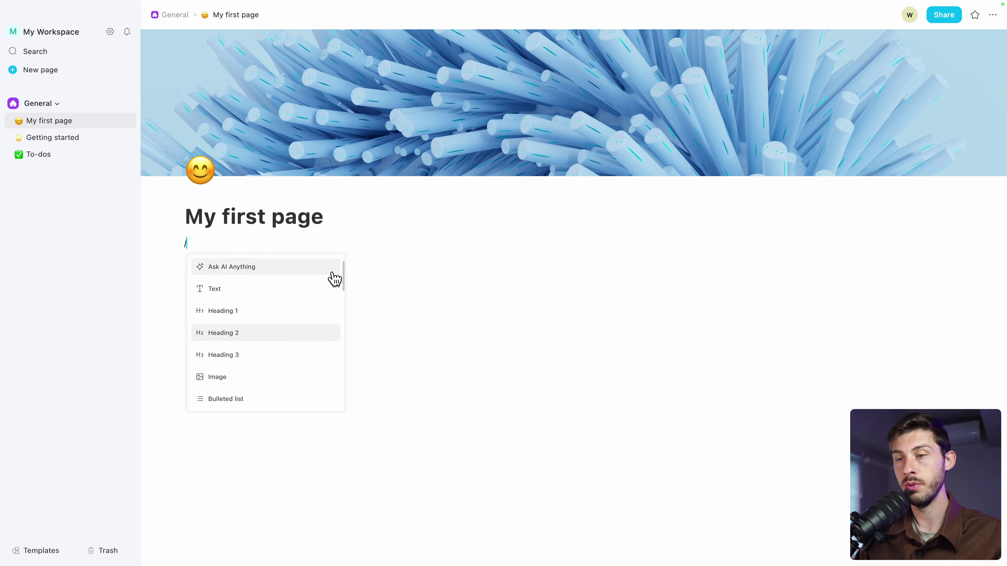
key("Return")
type("Sub")
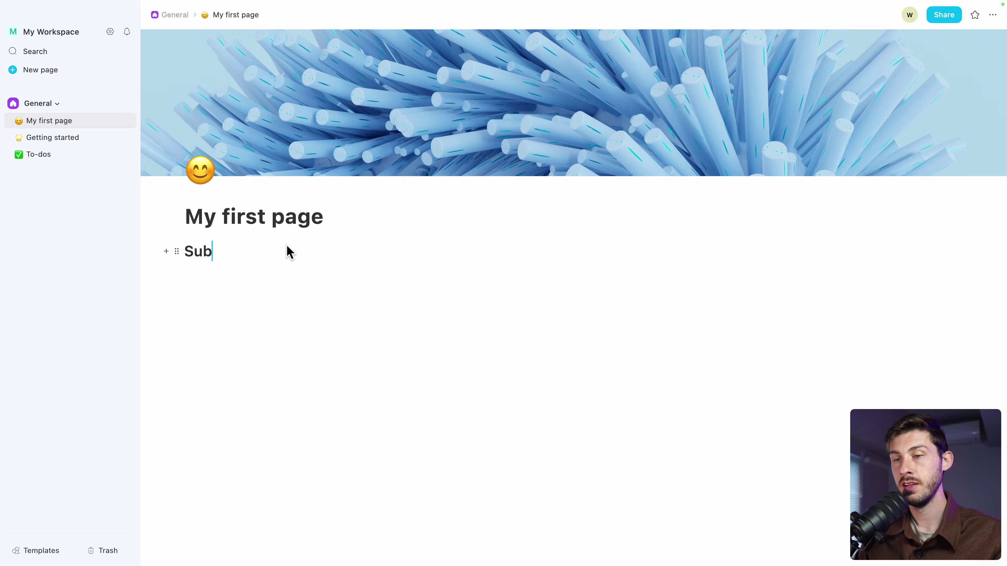
type("heading")
key("Return")
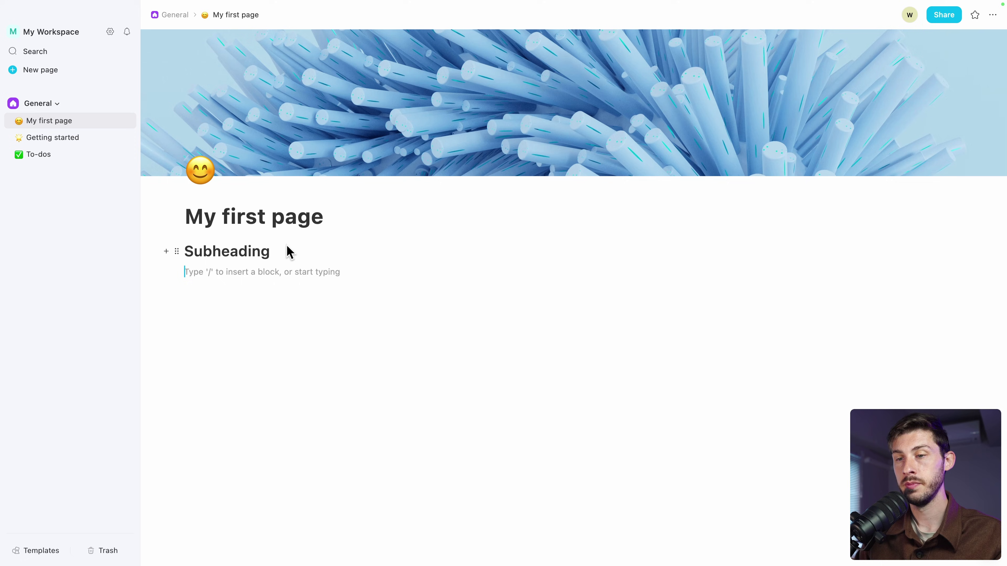
type("L")
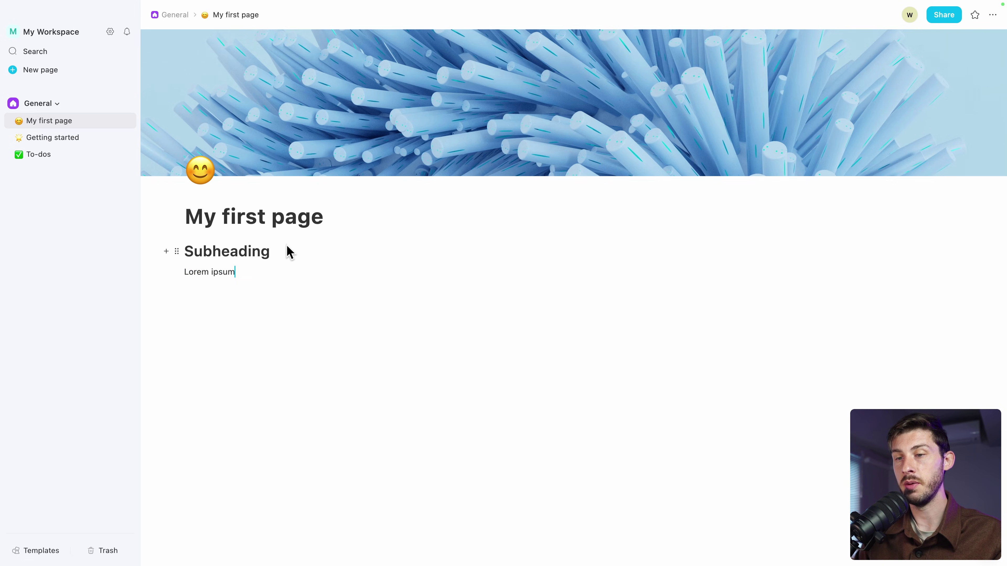
type("orem ipsum")
key("Return")
Turn the next block into a checkbox to-do list for Do X, Do Y and Do Z
type("/")
key("Down")
key("Down")
key("Down")
key("Down")
key("Down")
key("Down")
key("Down")
key("Down")
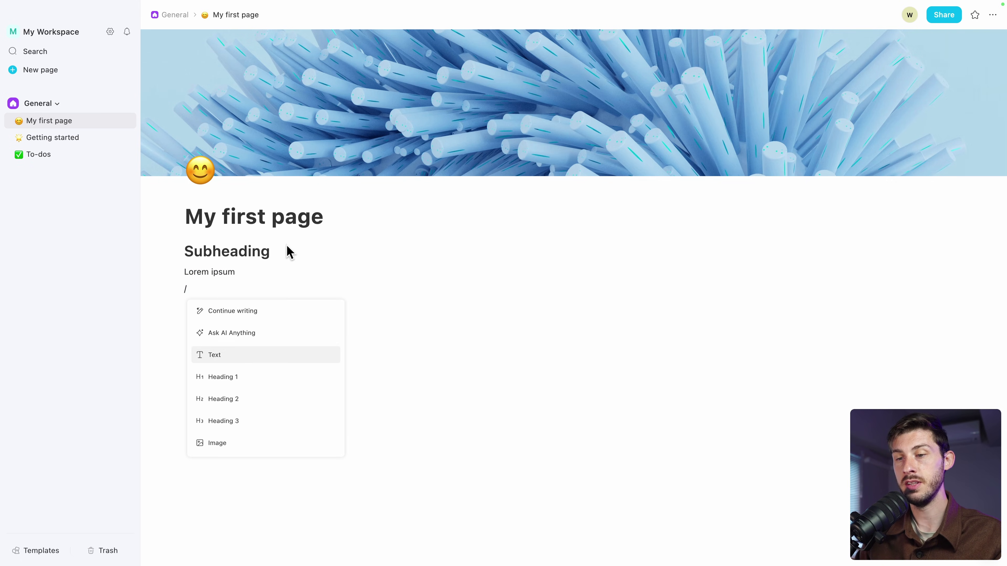
key("Down")
key("Down")
key("Down")
key("Down")
key("Up")
key("Up")
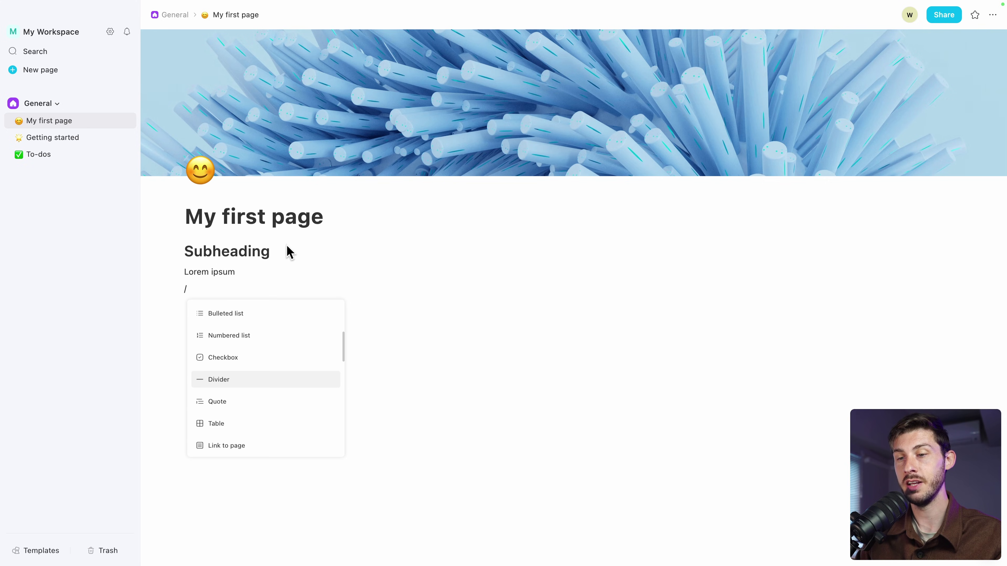
key("Up")
key("Return")
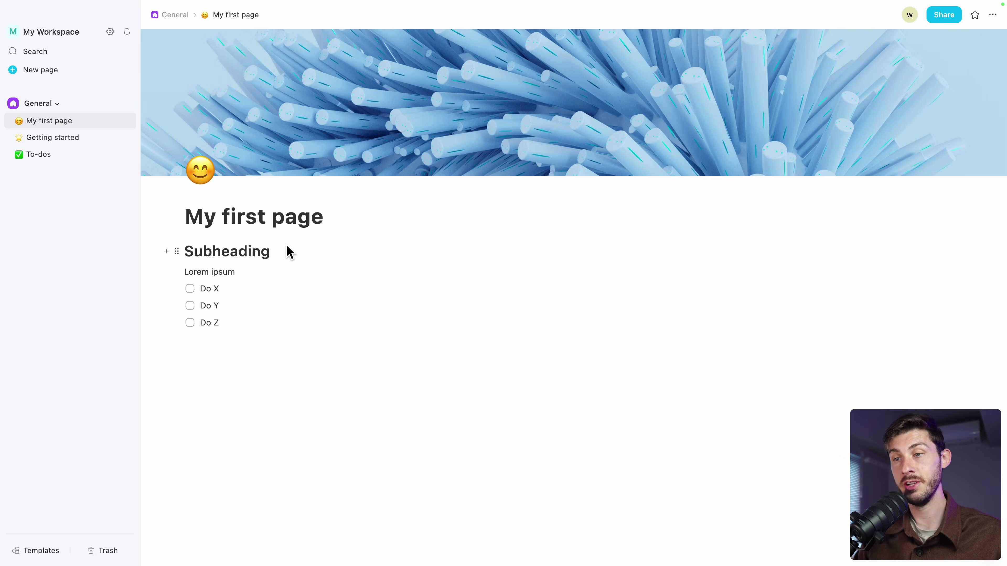
Insert a Kanban board below the checklist via the slash menu
key("Return")
key("Return")
key("Return")
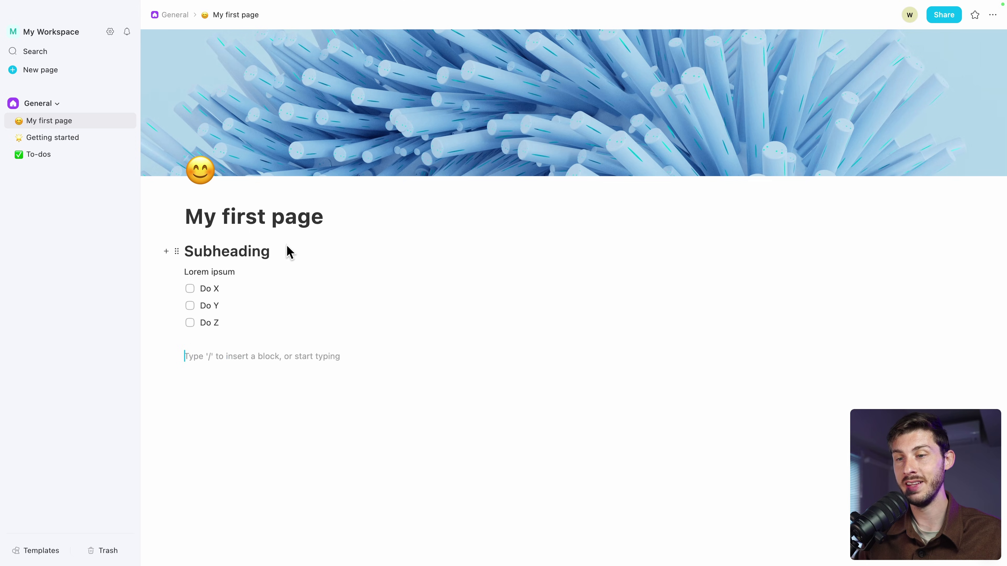
type("/")
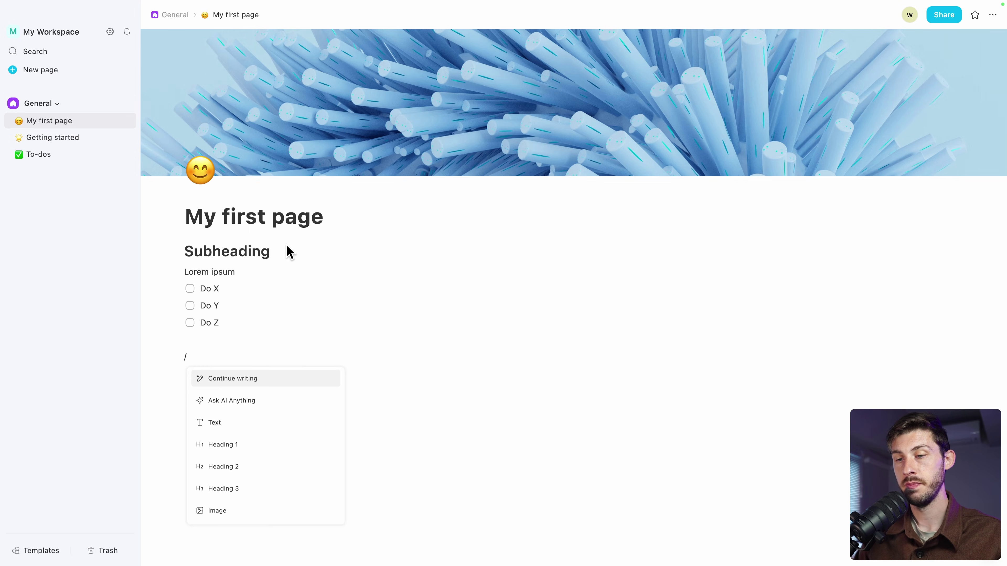
scroll(248, 434, "down", 10)
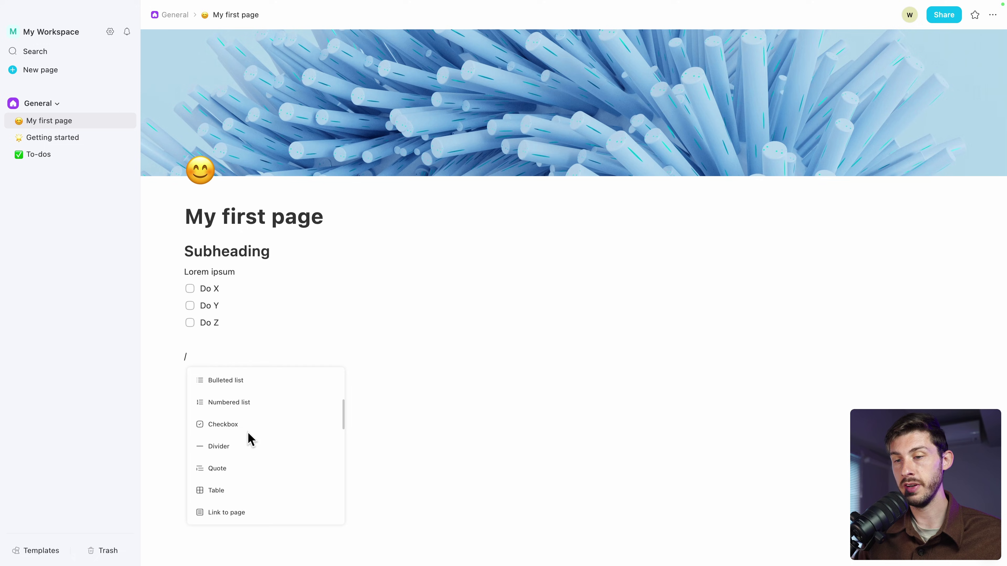
scroll(249, 438, "down", 3)
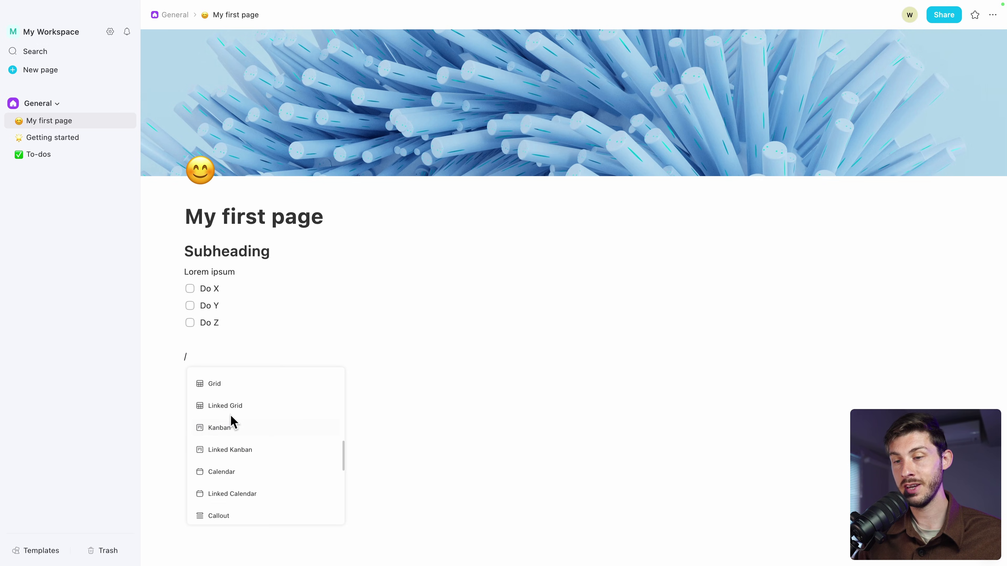
left_click(219, 429)
Rename the three board cards to Do X, Do Y and Do Z
scroll(446, 441, "down", 3)
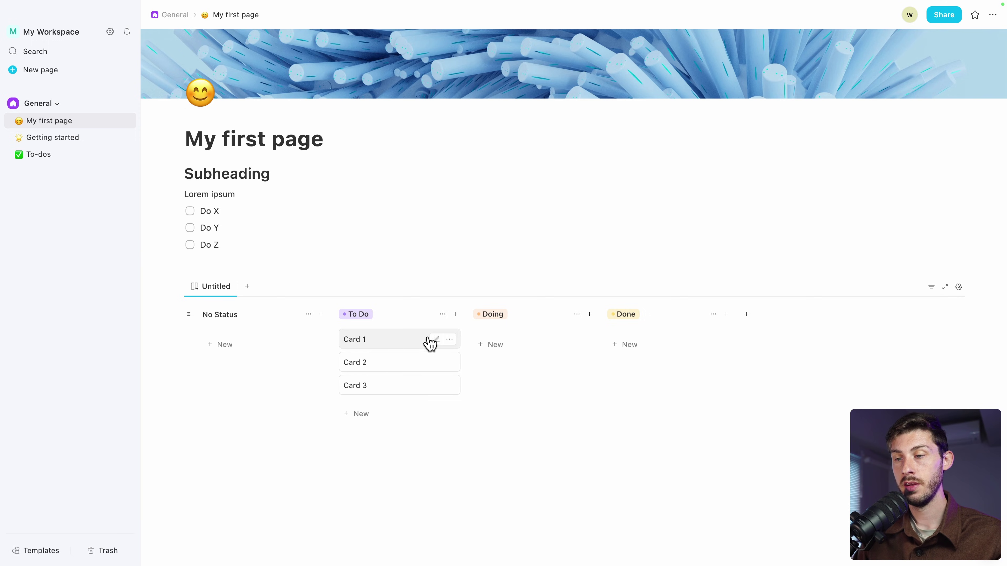
left_click(436, 339)
type("Do X")
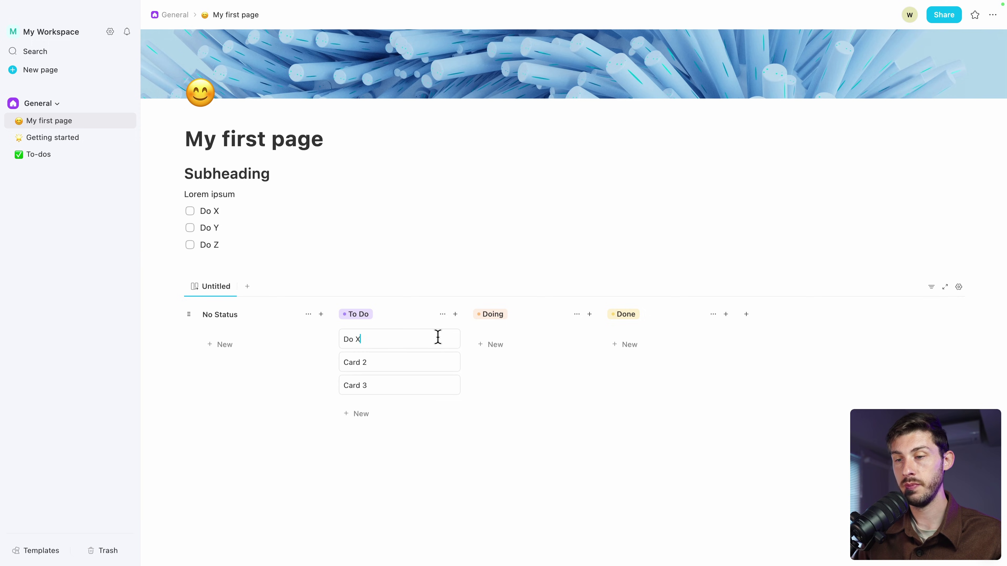
left_click(436, 362)
type("Do Y")
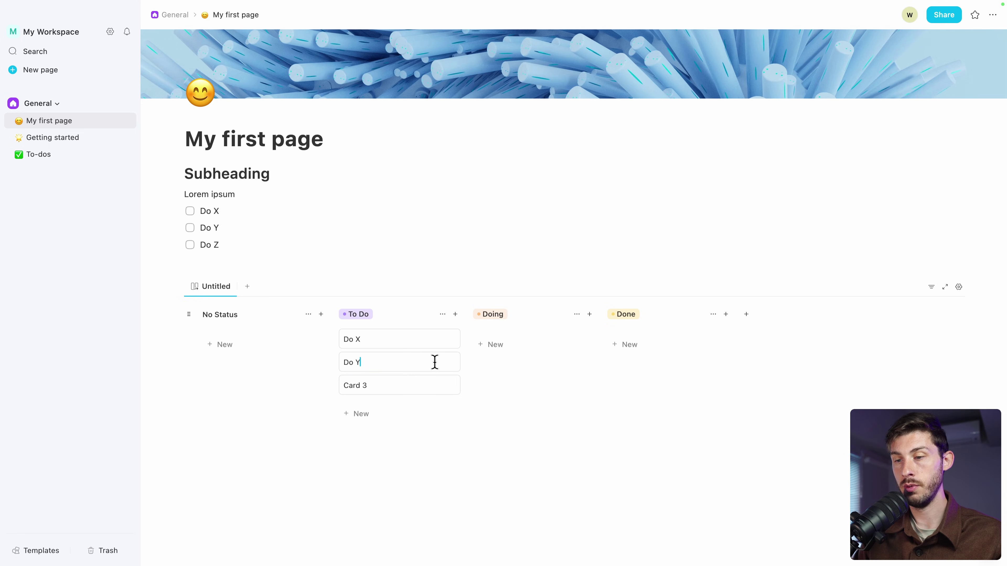
left_click(436, 386)
type("Do Z")
left_click(439, 498)
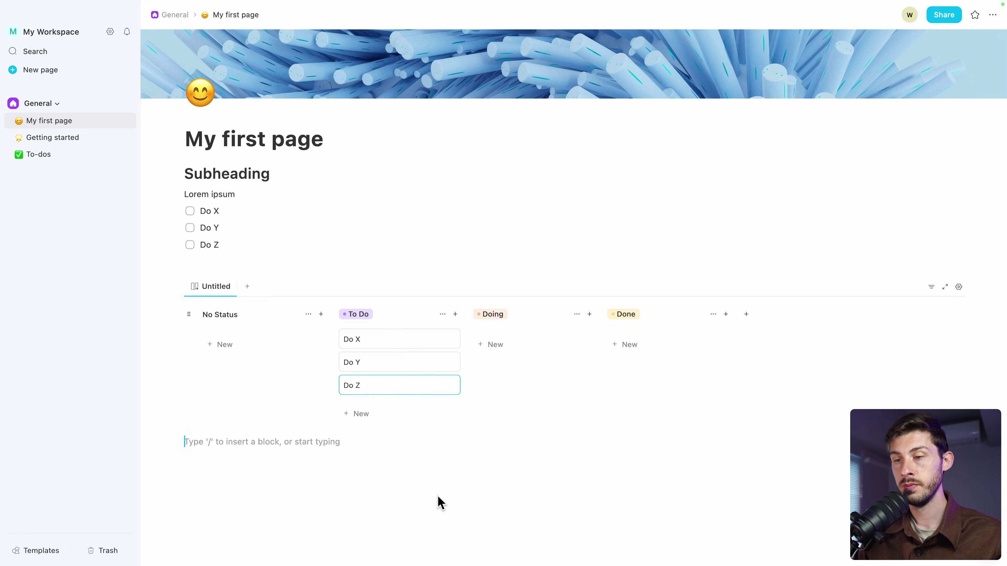
Move the Do Z card into the Doing column, then open and close its page
left_click_drag(348, 386, 500, 340)
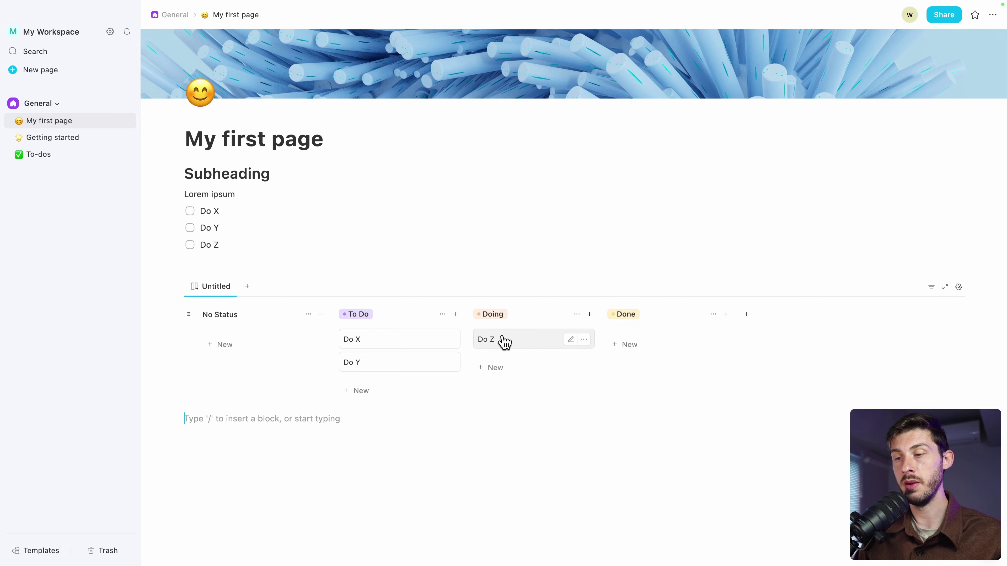
left_click(503, 341)
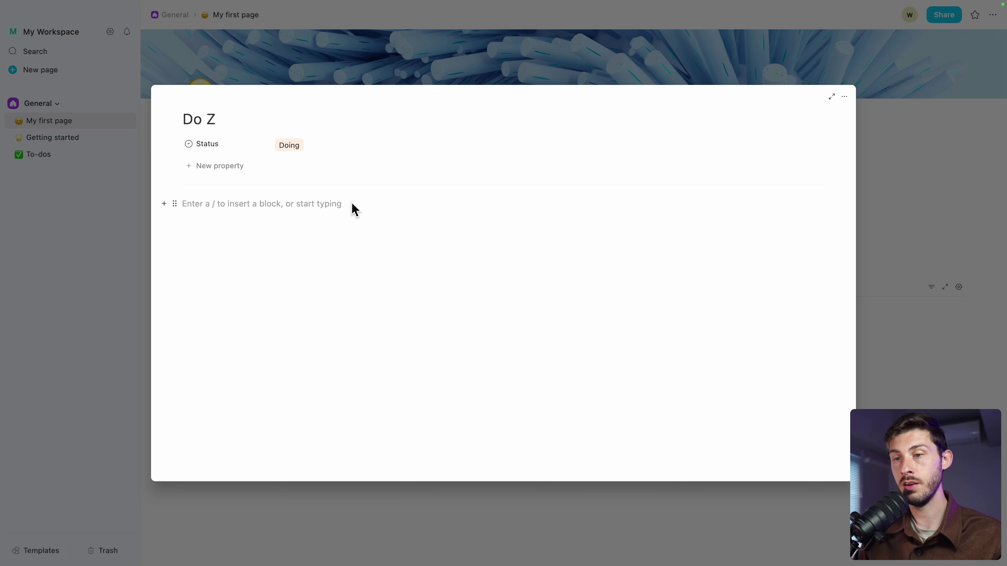
type("/")
key("Down")
key("Down")
key("Down")
key("Down")
key("Down")
key("Down")
key("Down")
key("Down")
key("Down")
key("Down")
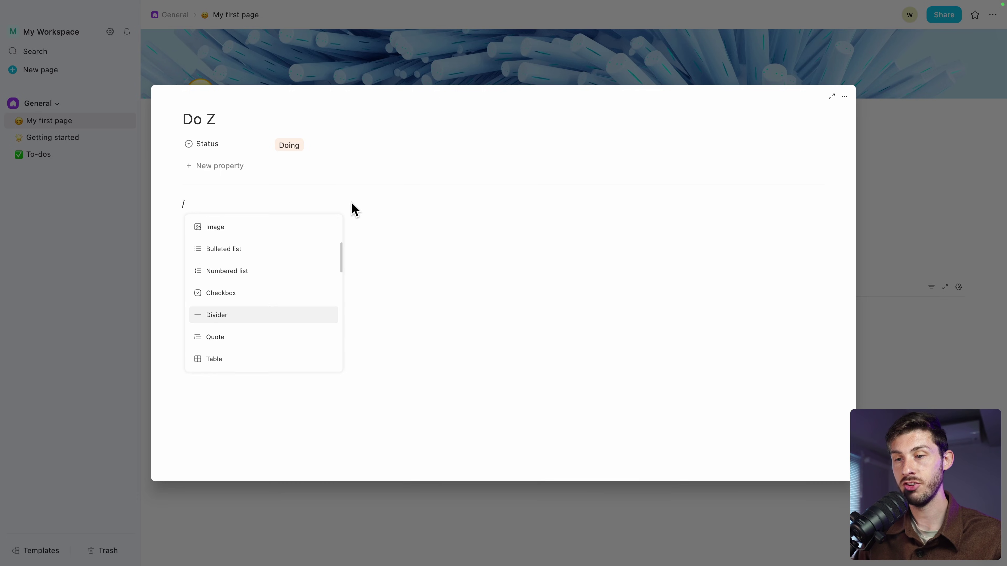
key("Up")
key("Up")
key("Up")
key("Up")
key("Up")
key("Up")
key("Up")
key("Up")
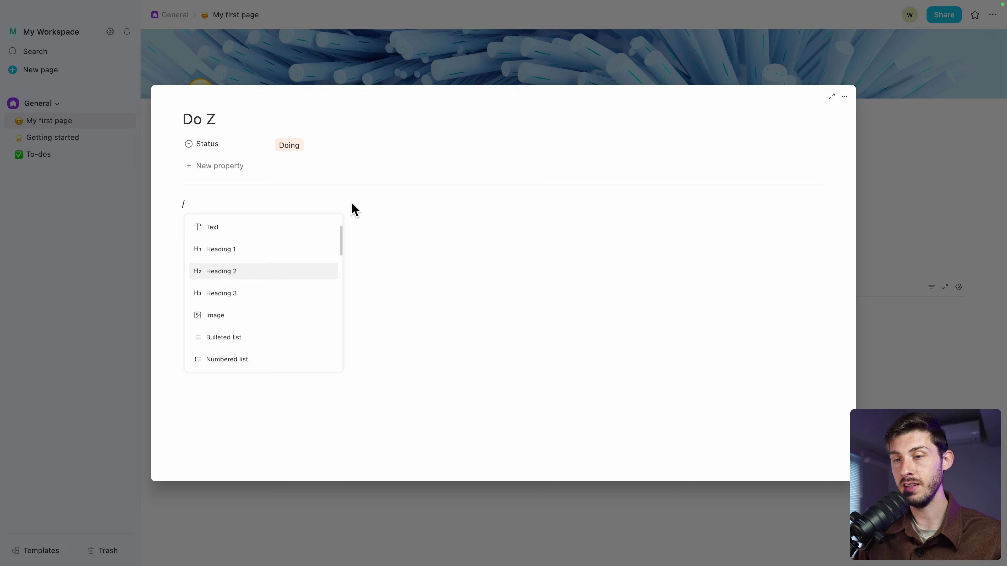
key("Escape")
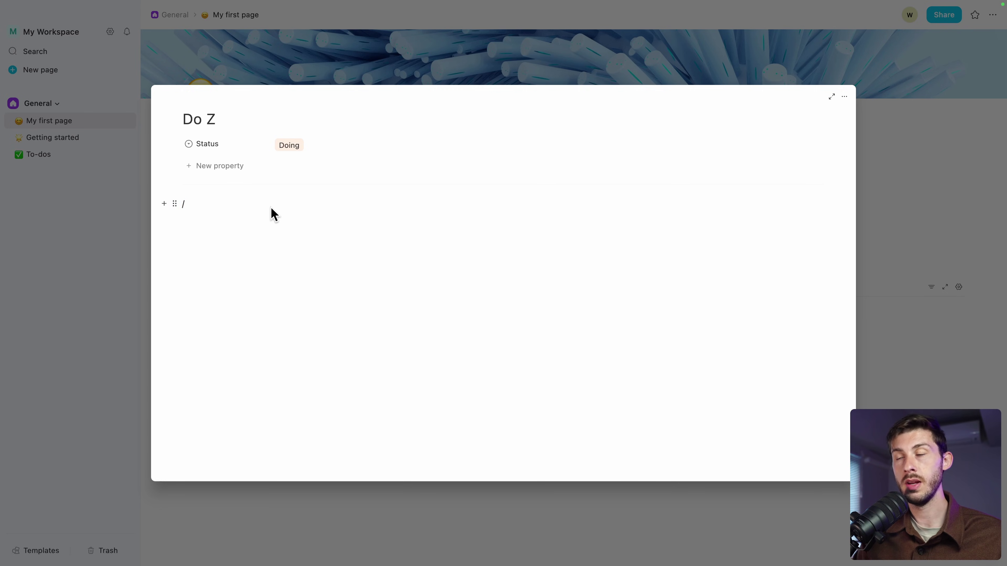
key("BackSpace")
left_click(115, 214)
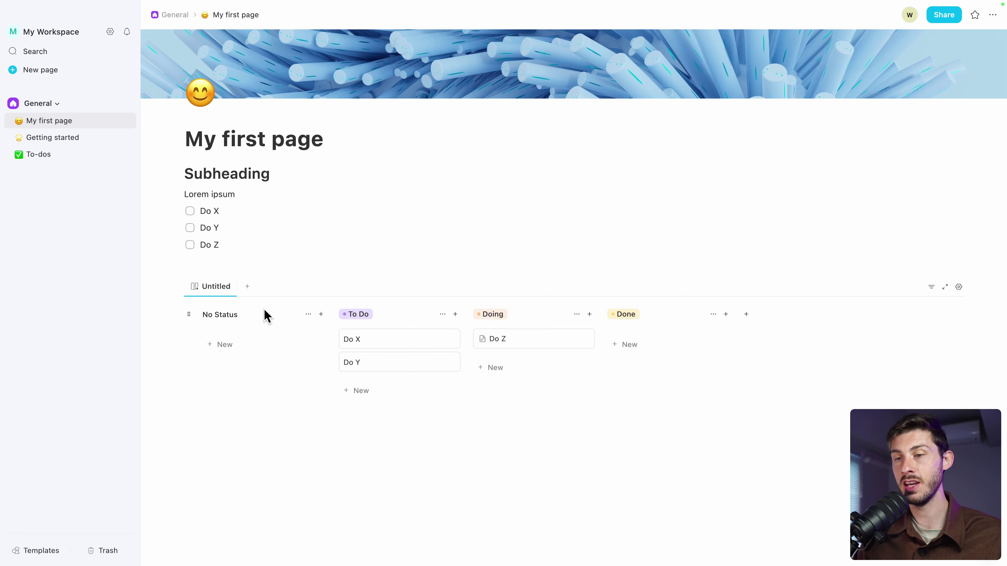
Add a Grid view with a new File property of type Files & media
left_click(247, 287)
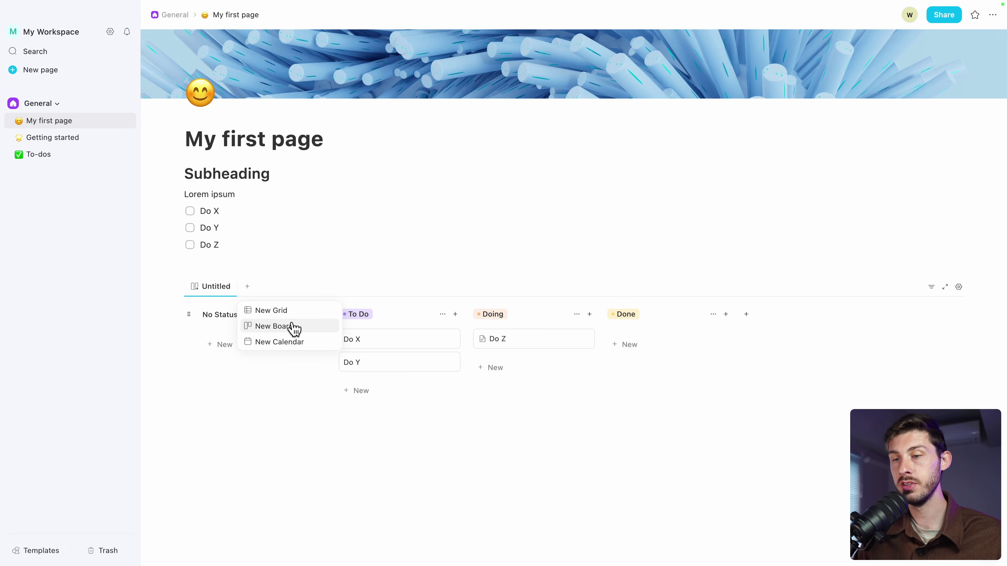
left_click(277, 310)
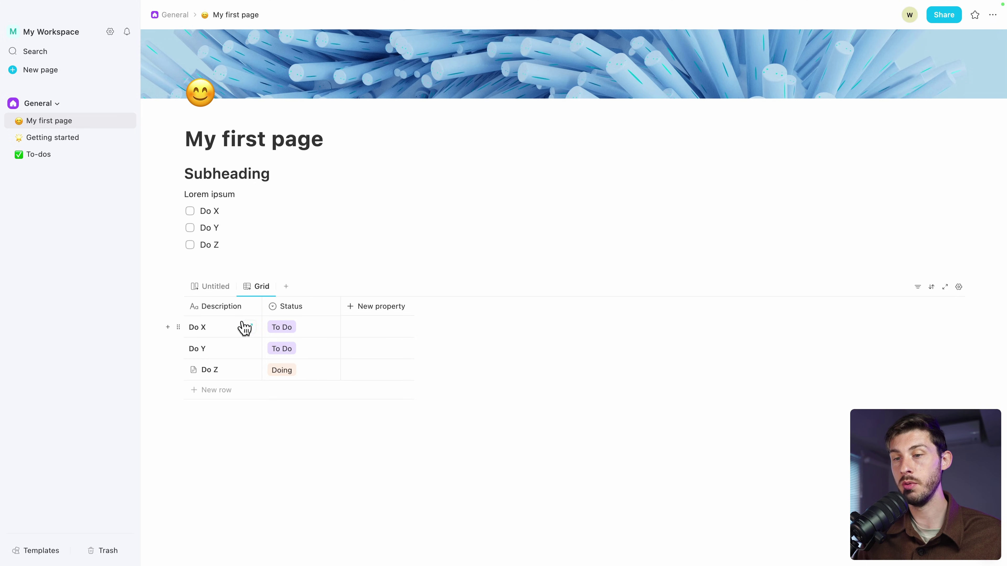
left_click(371, 309)
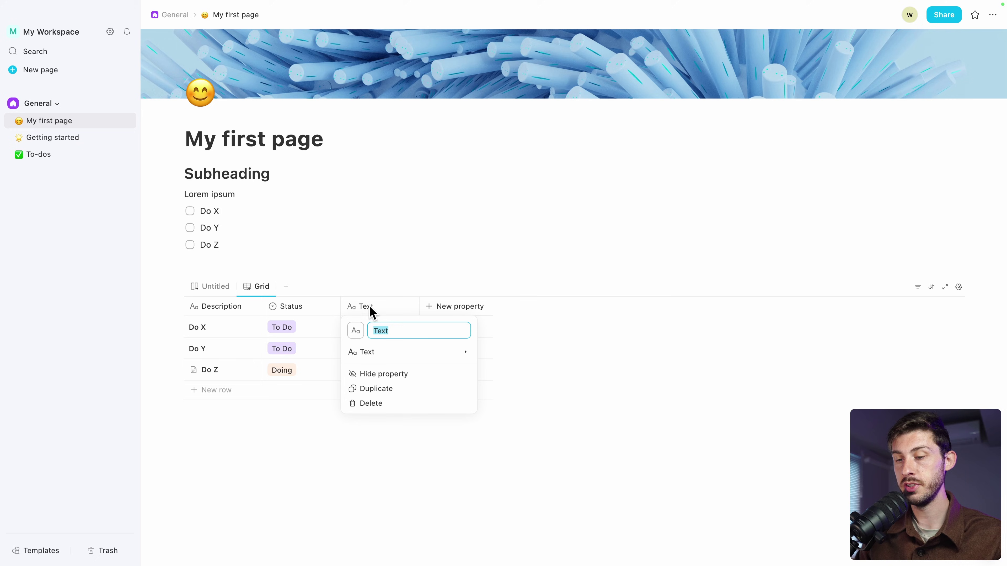
left_click(373, 352)
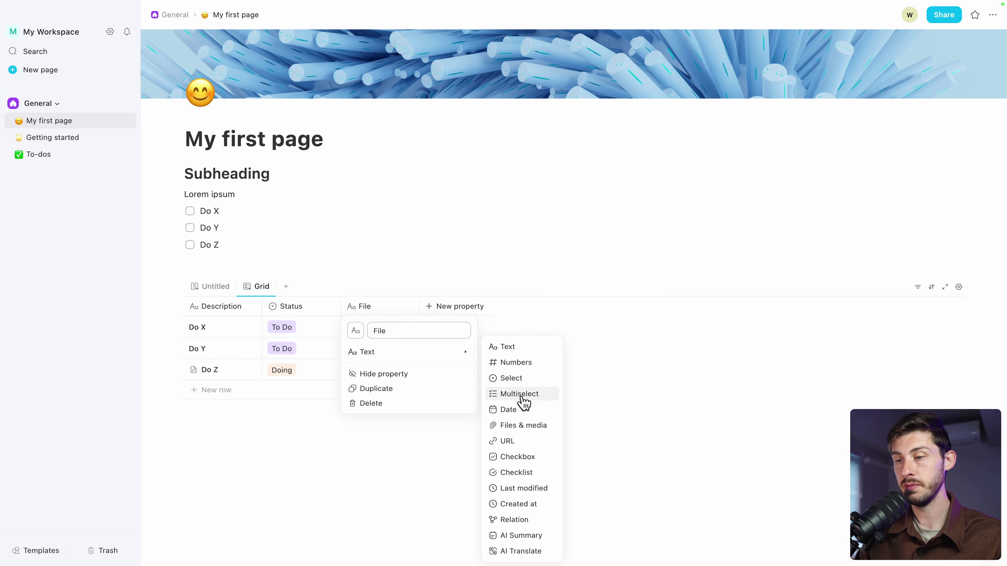
left_click(531, 431)
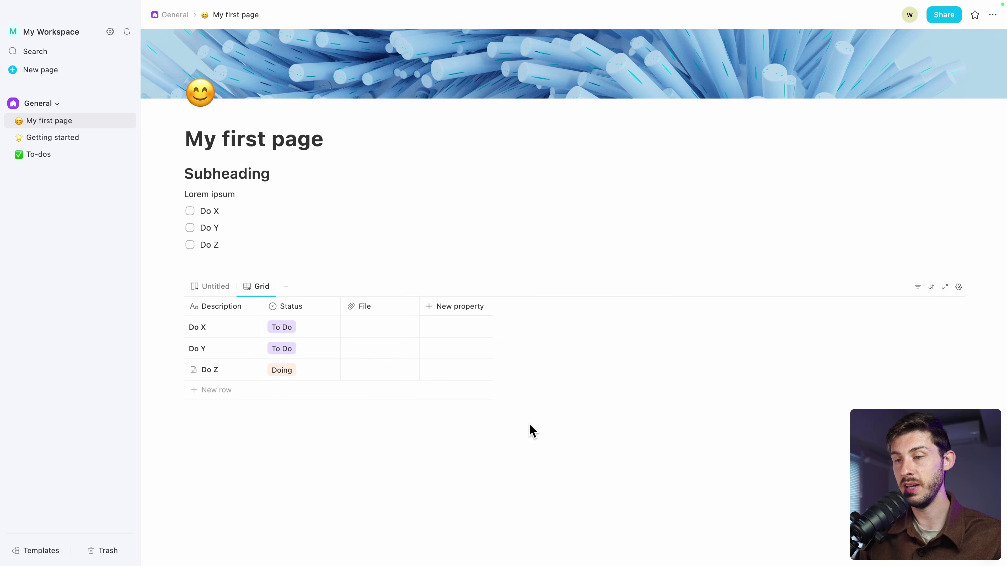
Attach elestio_icon.png to Do X and a receipt PDF to Do Y
left_click(367, 331)
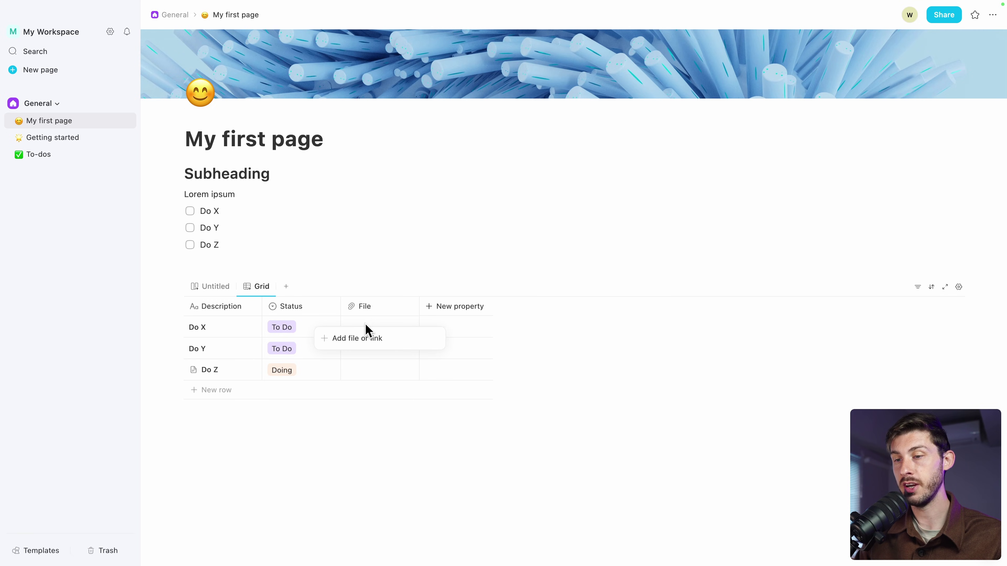
left_click(344, 342)
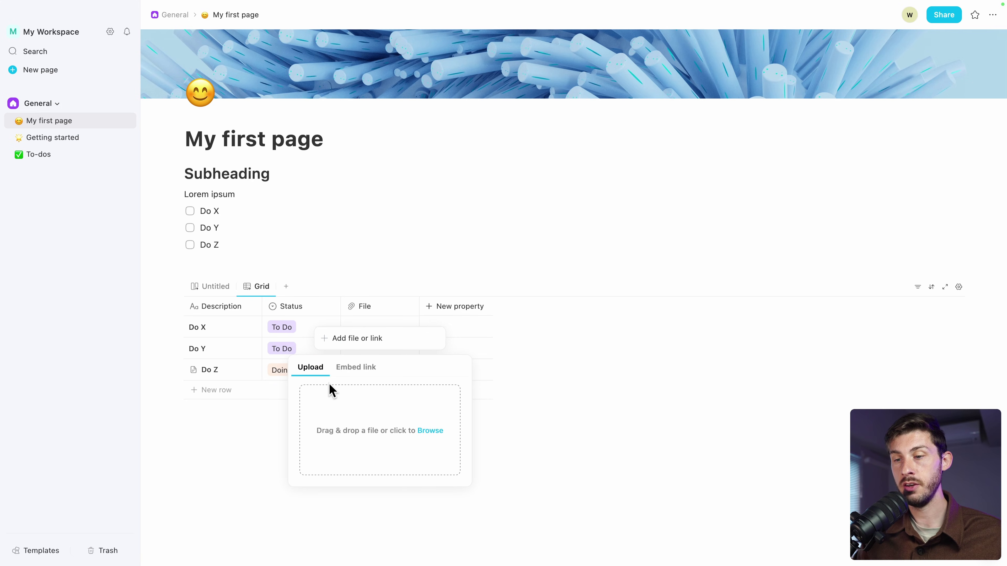
left_click(371, 432)
left_click(696, 316)
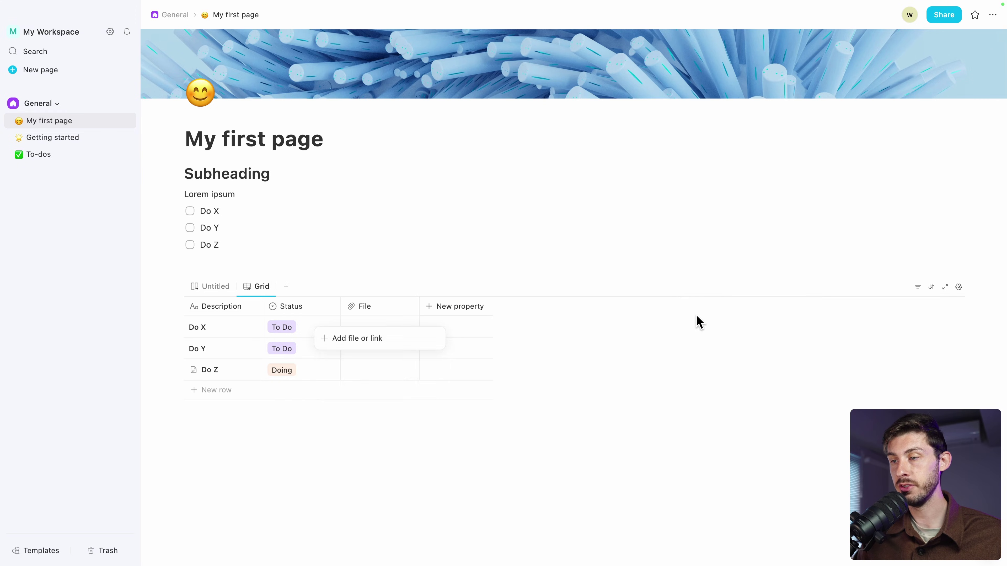
left_click(618, 408)
left_click(379, 353)
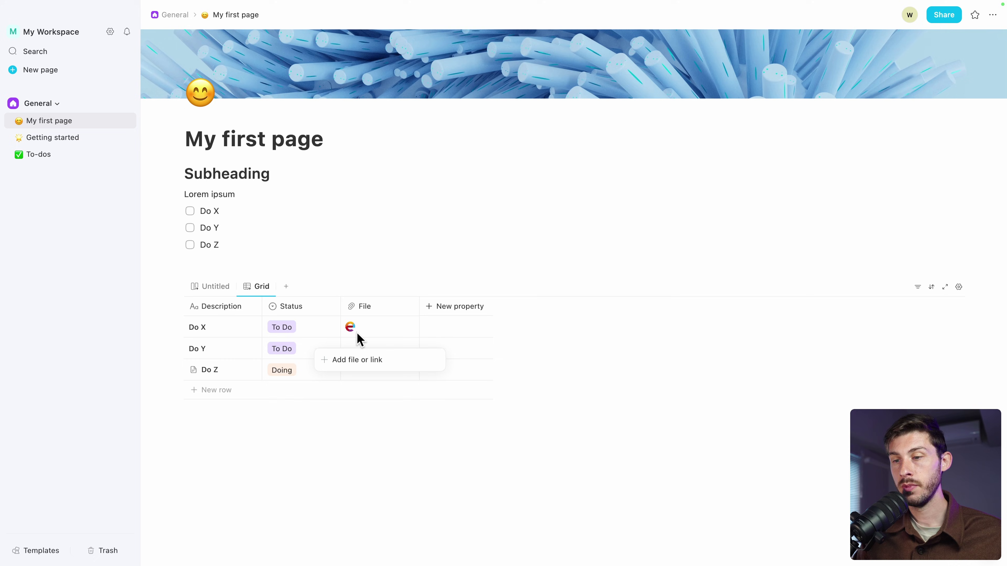
left_click(352, 370)
left_click_drag(353, 370, 362, 429)
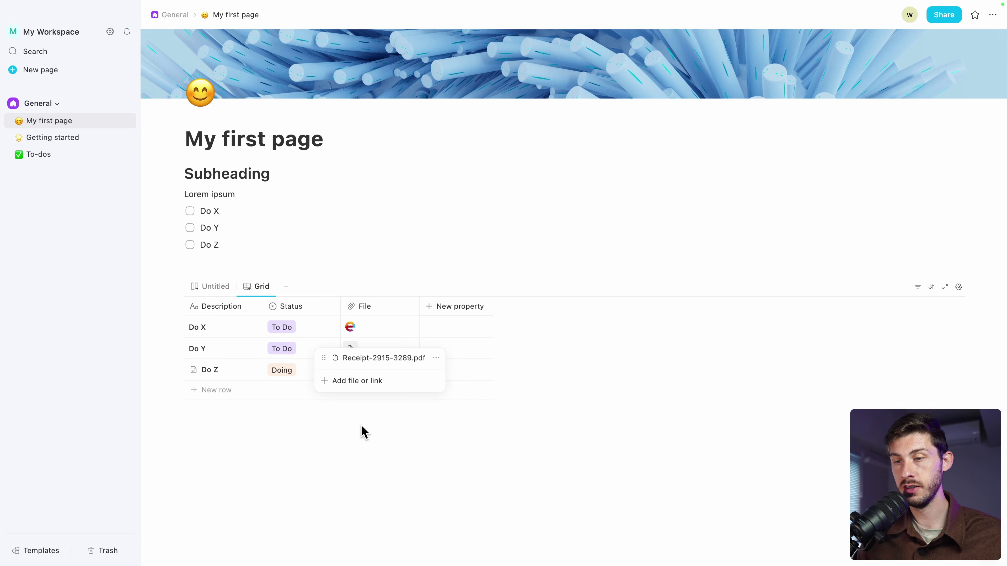
left_click(394, 348)
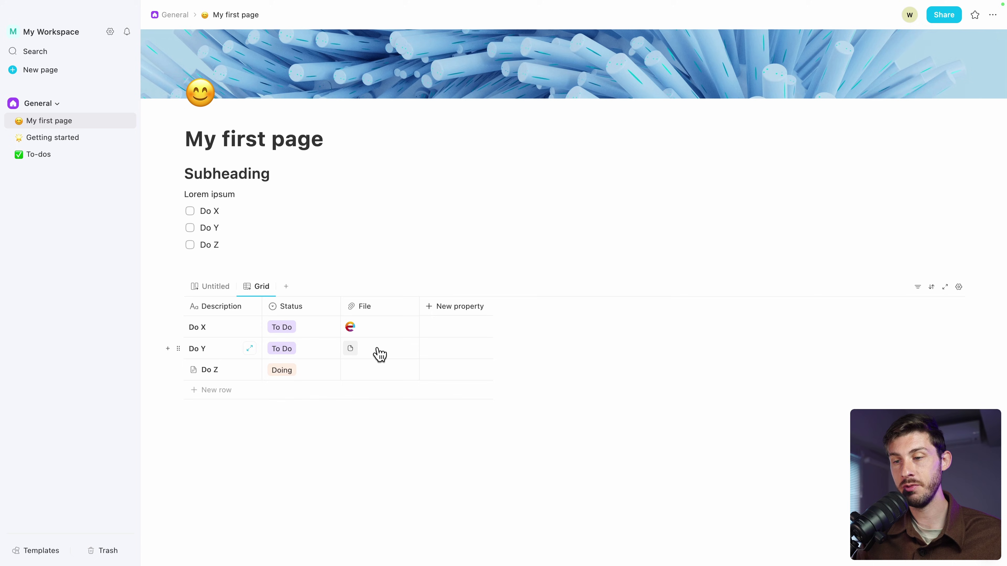
Add a Cost property column of type Numbers to the grid
left_click(441, 307)
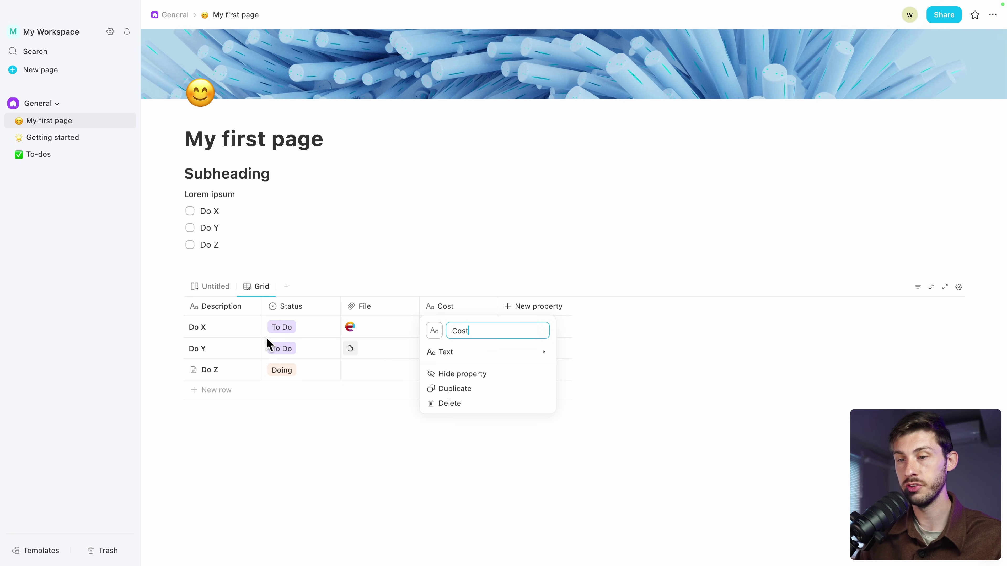
left_click(467, 357)
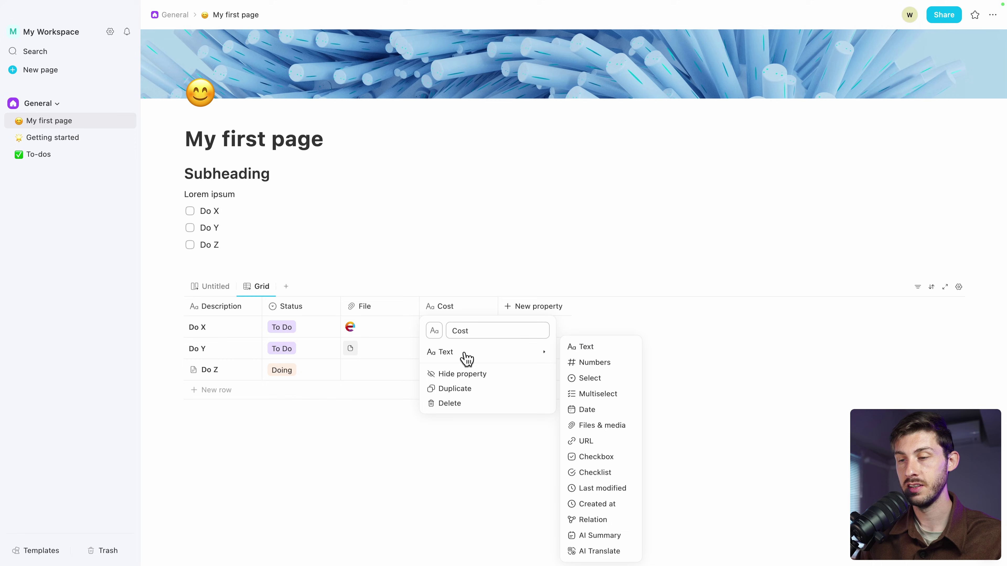
left_click(599, 369)
Enter costs of 500, 250 and 100 for Do X, Do Y and Do Z
left_click(454, 326)
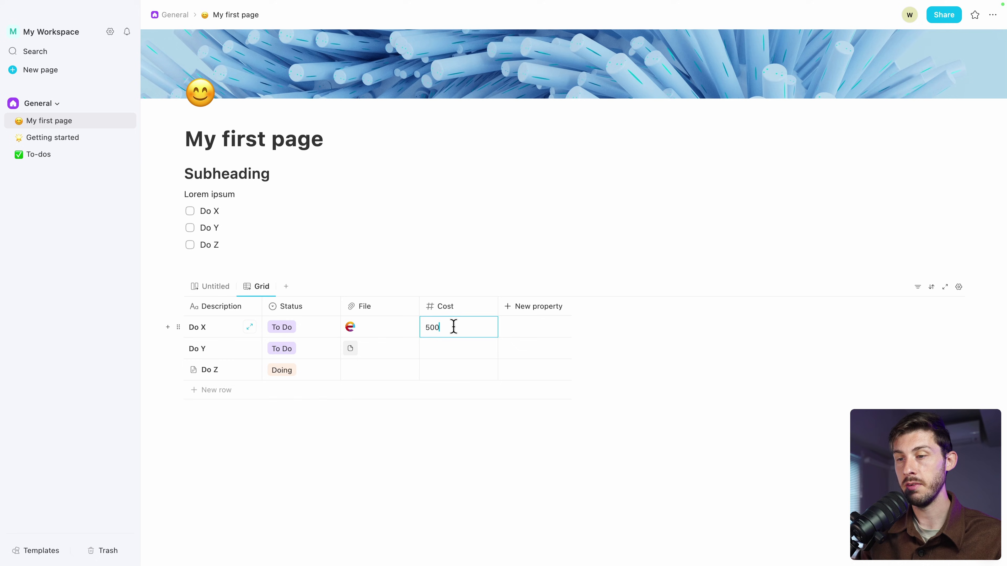
left_click(436, 350)
type("250")
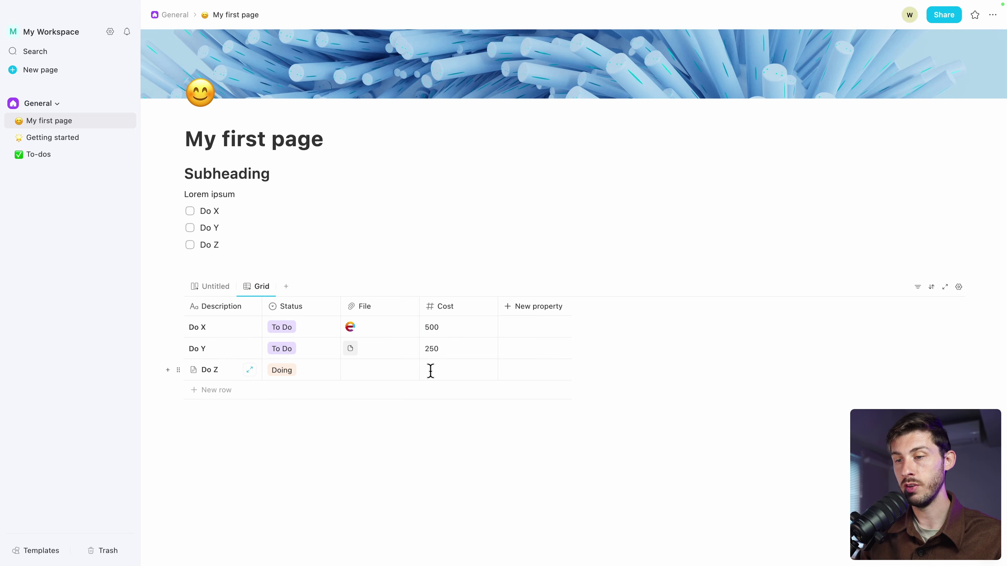
left_click(430, 371)
type("100")
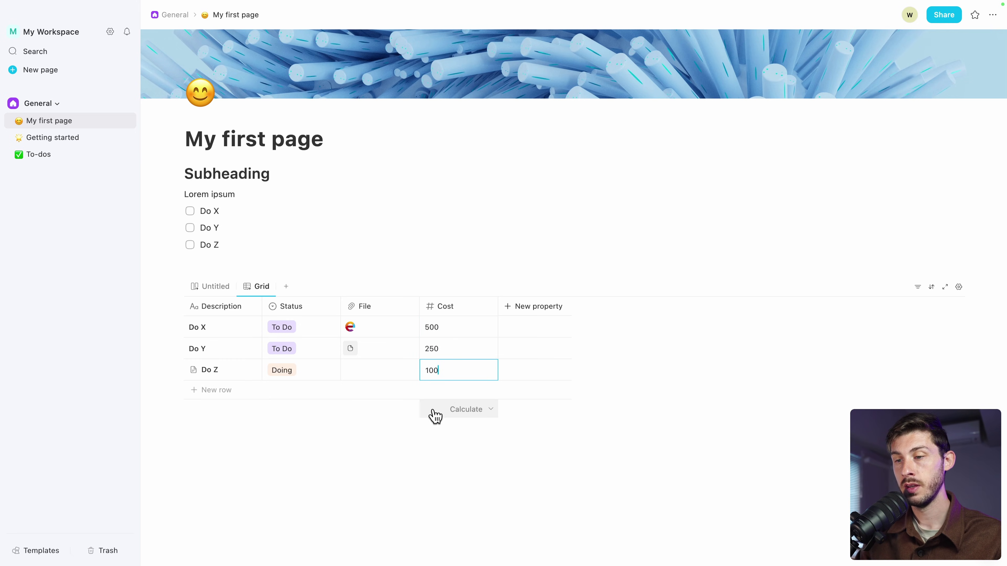
left_click(436, 412)
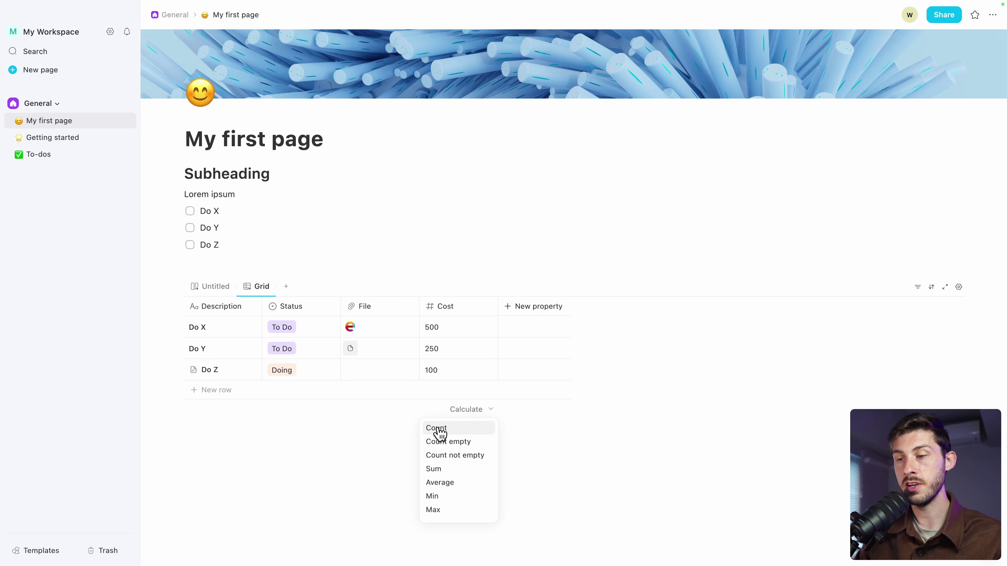
Set the Cost column to Sum (850) and add a Calendar view
left_click(436, 469)
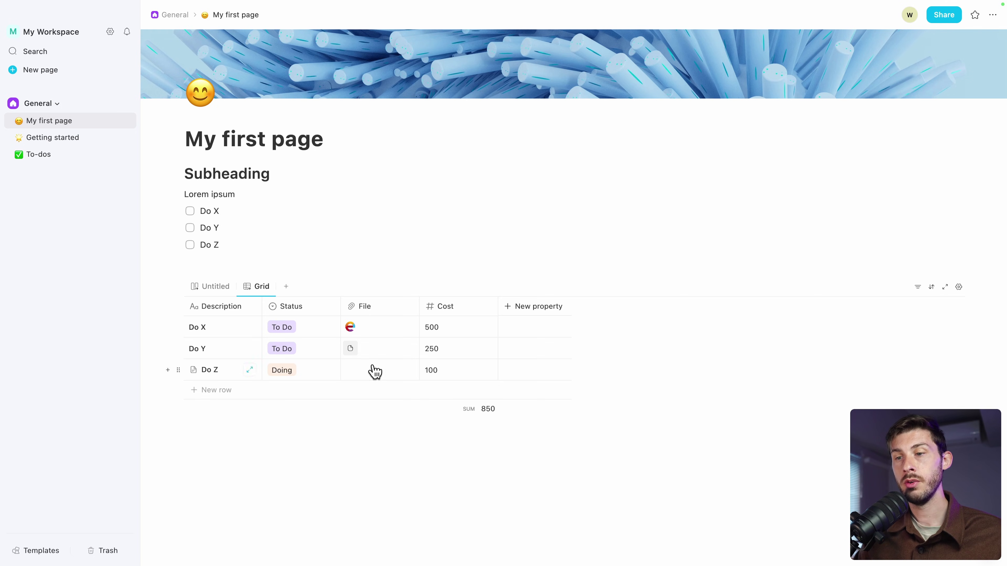
left_click(285, 287)
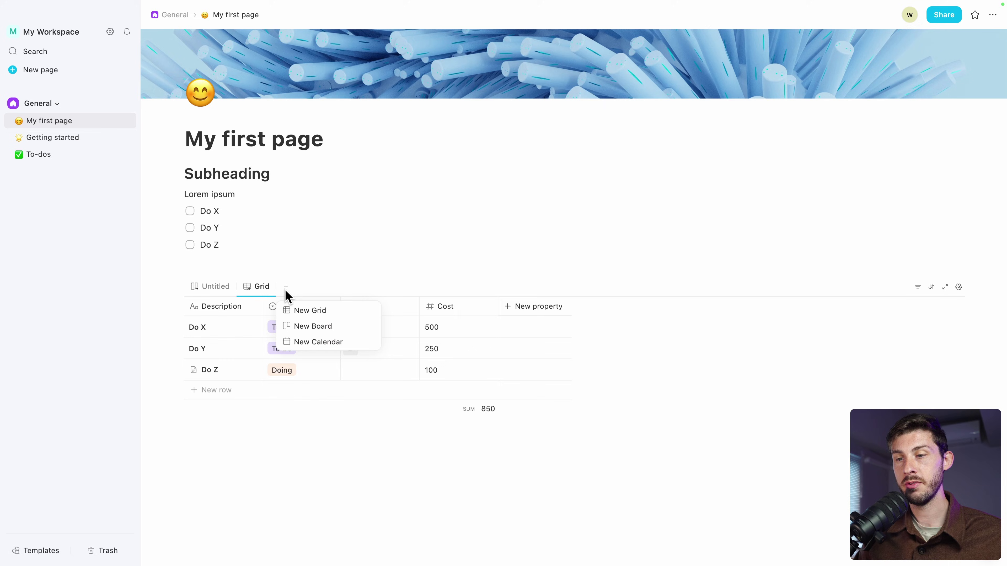
left_click(313, 342)
scroll(589, 354, "down", 2)
scroll(589, 355, "down", 3)
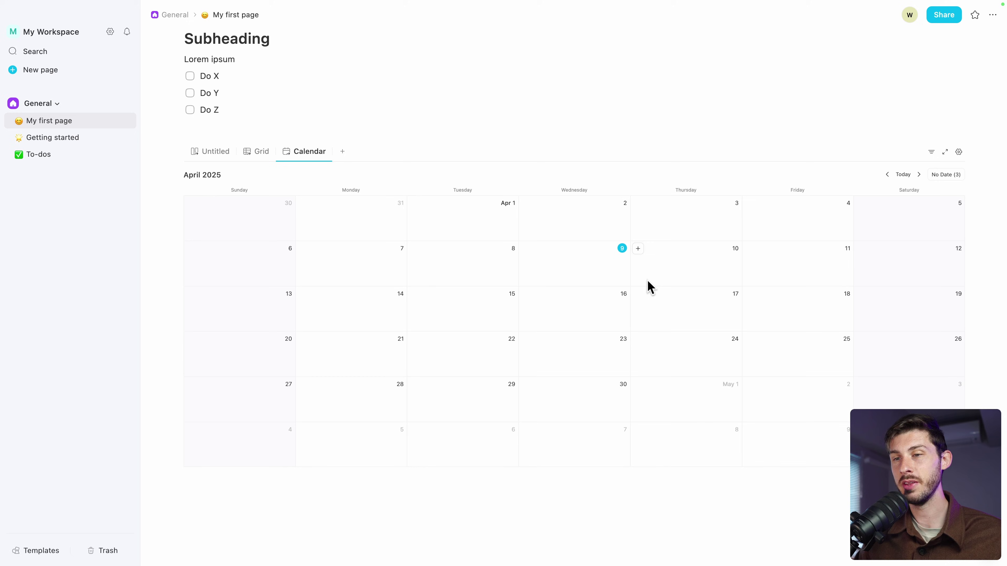
left_click(247, 151)
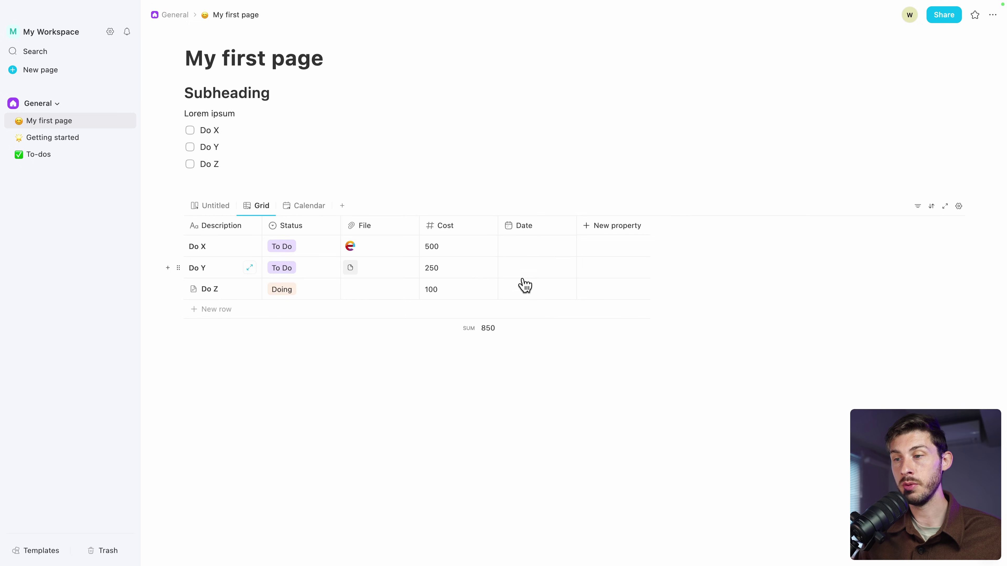
Date Do X April 8, Do Y April 2 and Do Z April 23, 2025
left_click(545, 252)
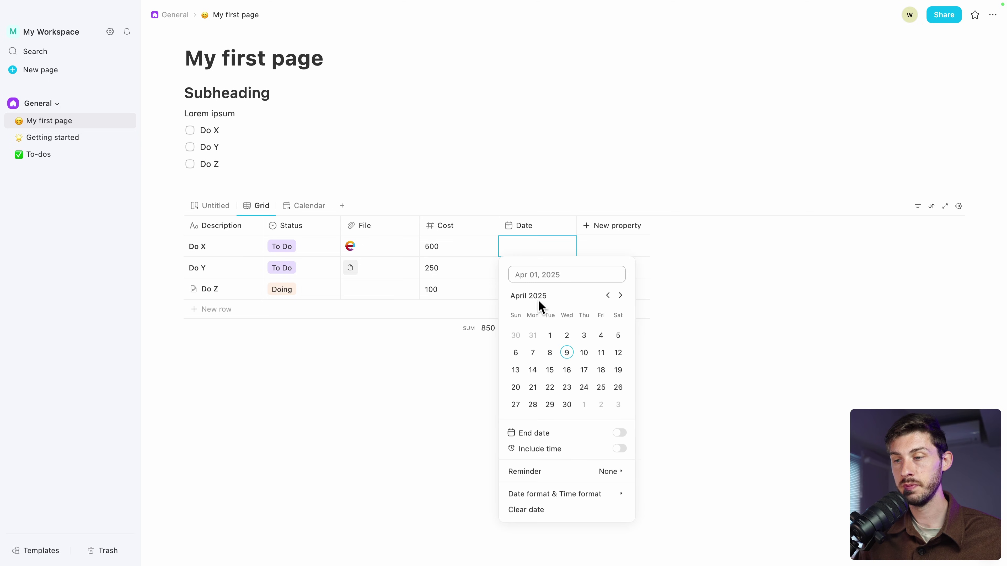
left_click(566, 352)
left_click(558, 256)
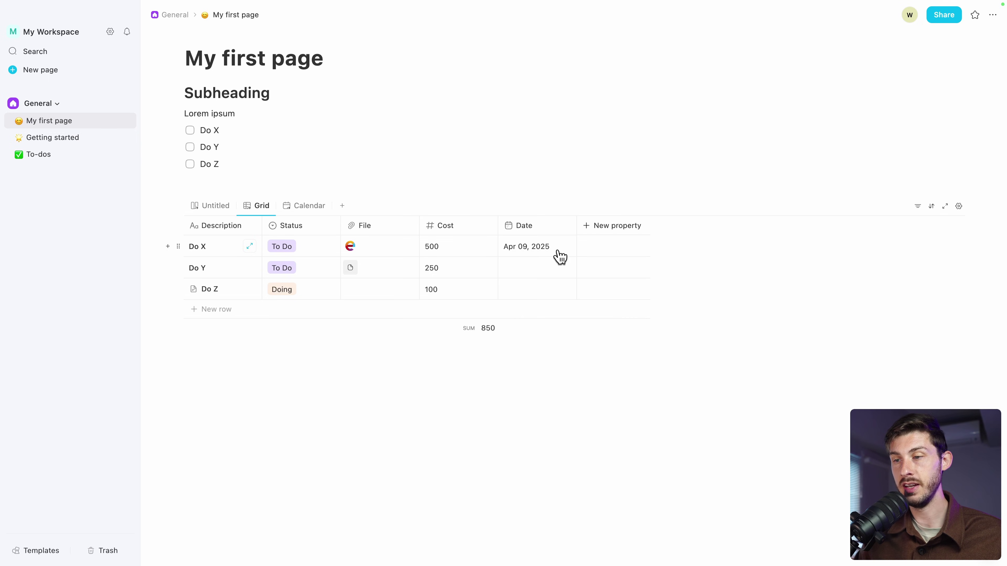
left_click(543, 268)
left_click(566, 357)
left_click(533, 293)
left_click(567, 427)
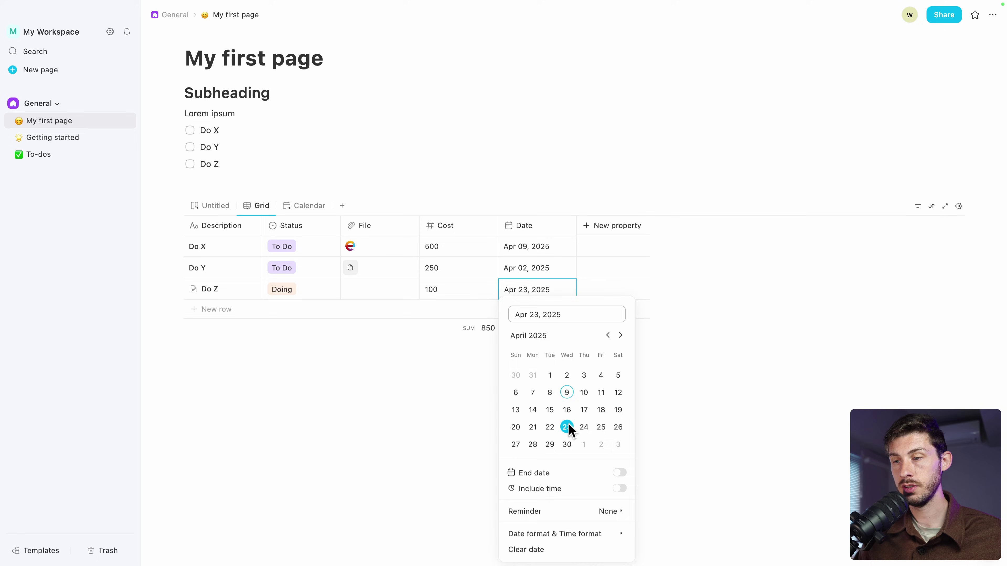
left_click(360, 204)
left_click(295, 206)
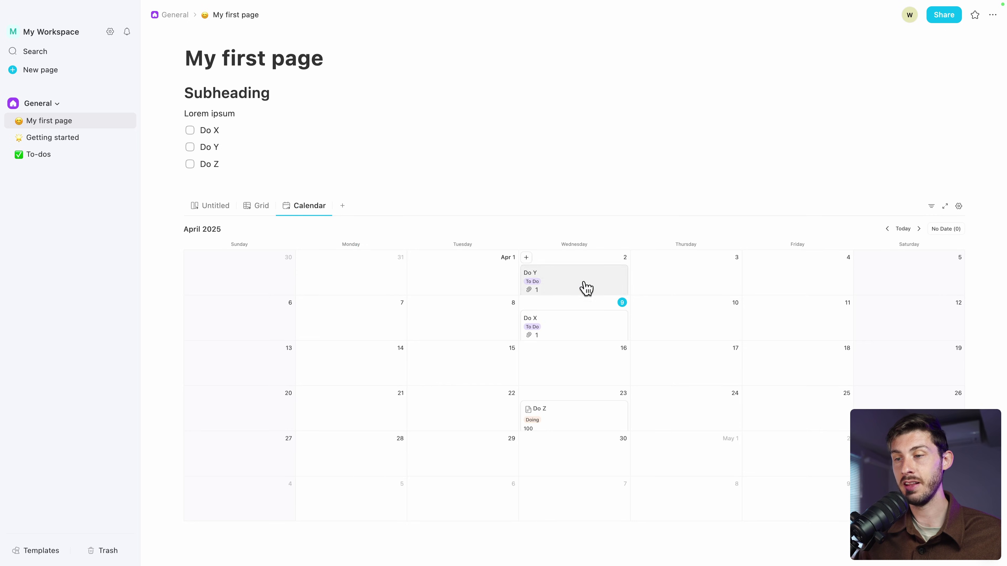
left_click_drag(583, 333, 463, 330)
left_click(260, 206)
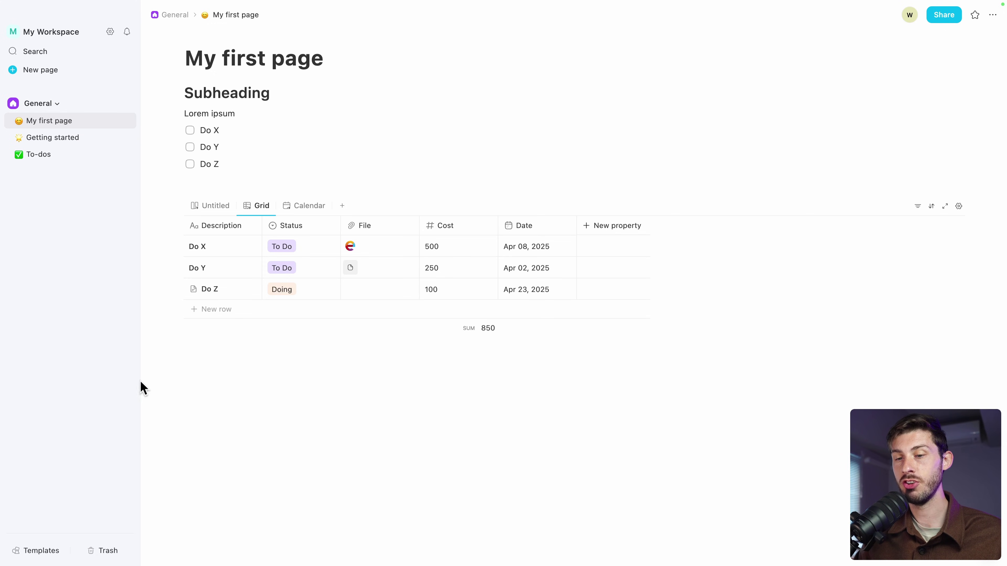
left_click(32, 553)
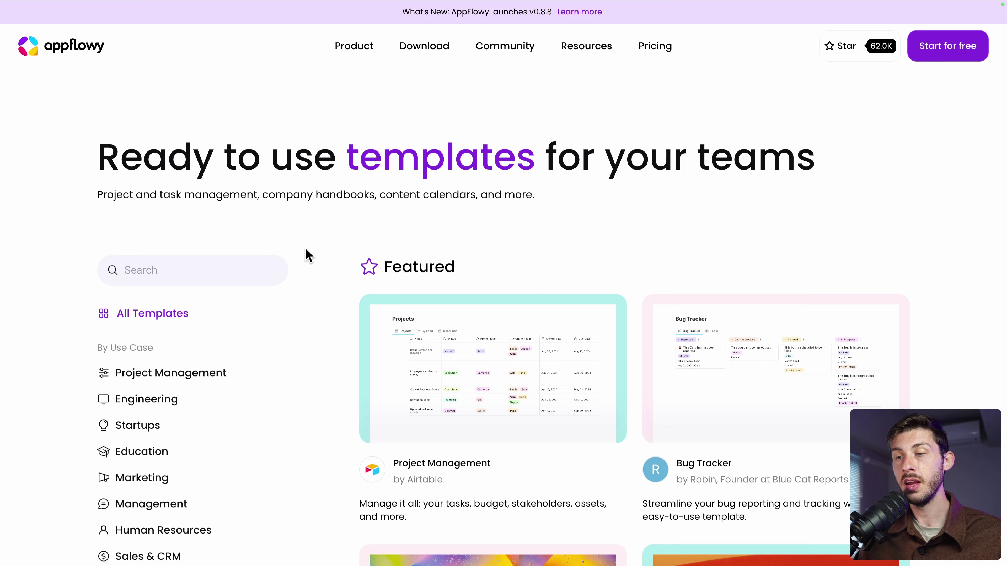
scroll(320, 316, "down", 5)
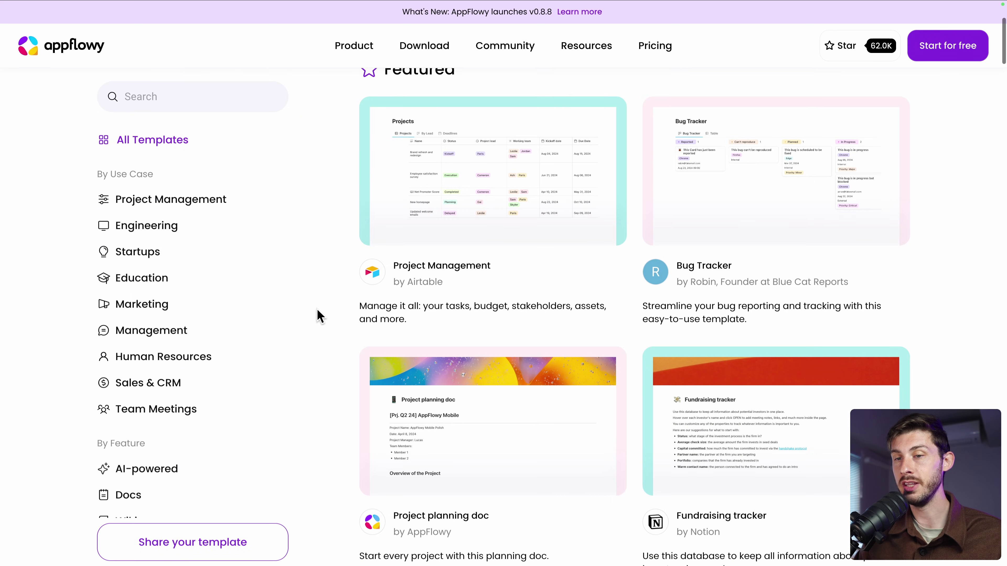
left_click(141, 258)
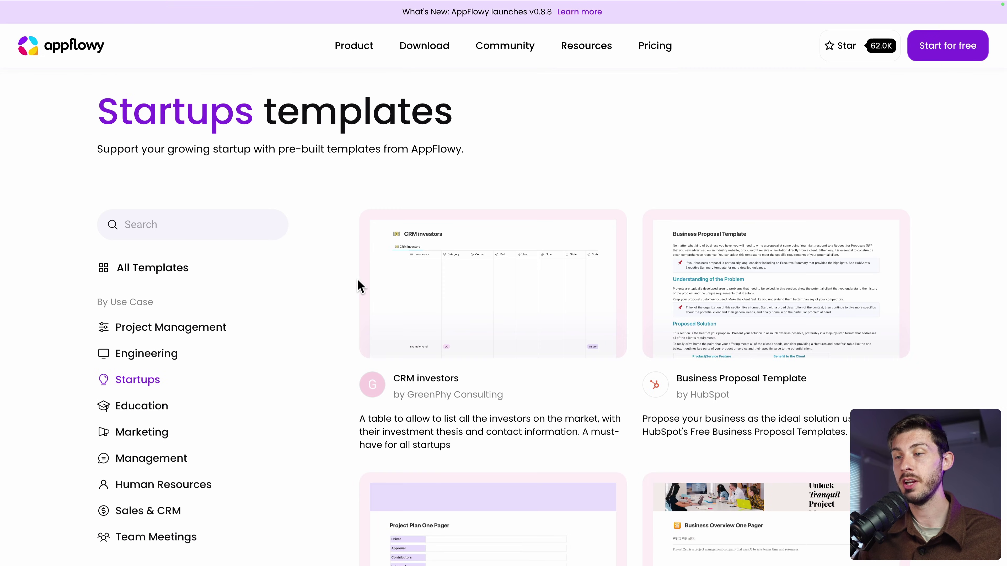
left_click(505, 305)
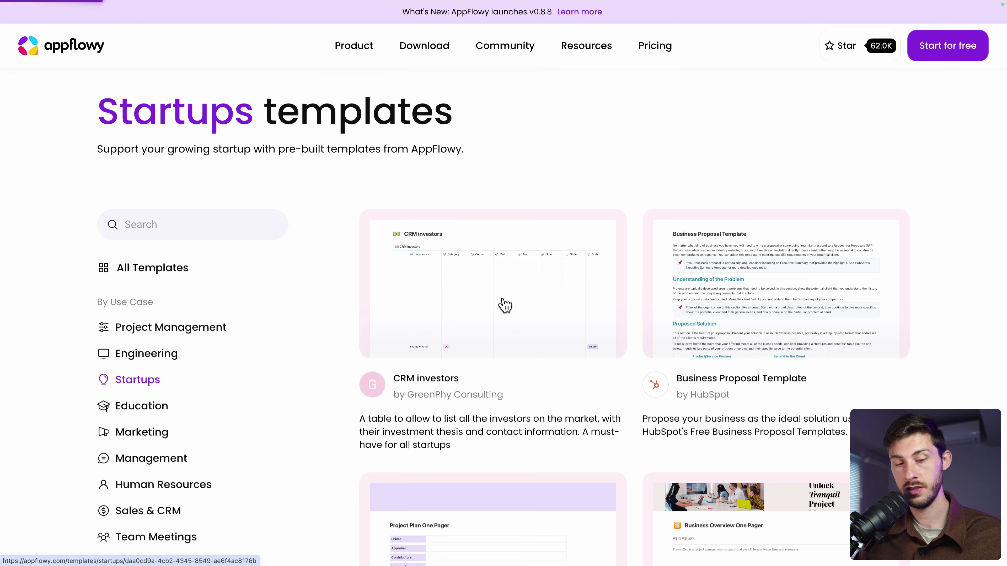
scroll(466, 303, "down", 4)
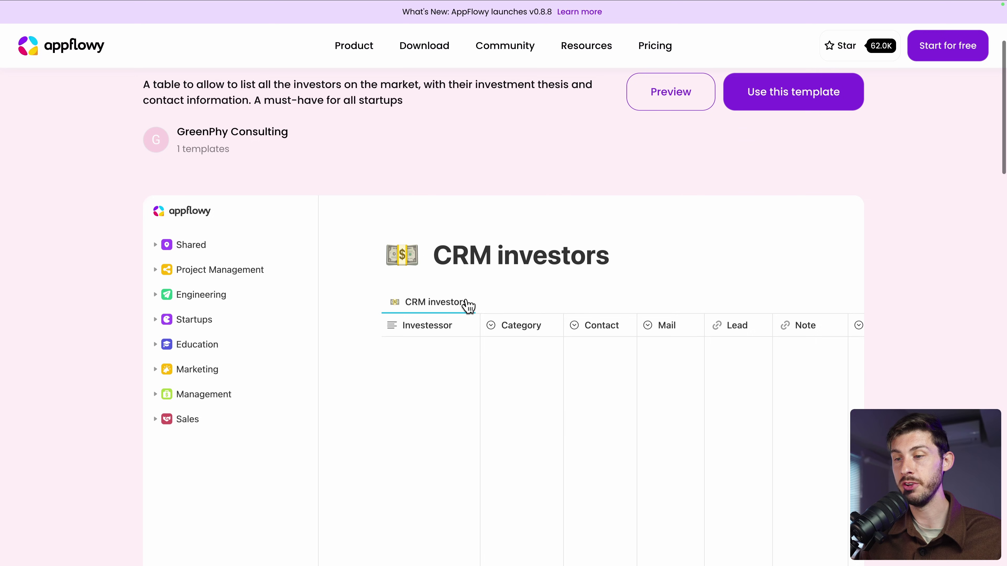
scroll(564, 417, "up", 4)
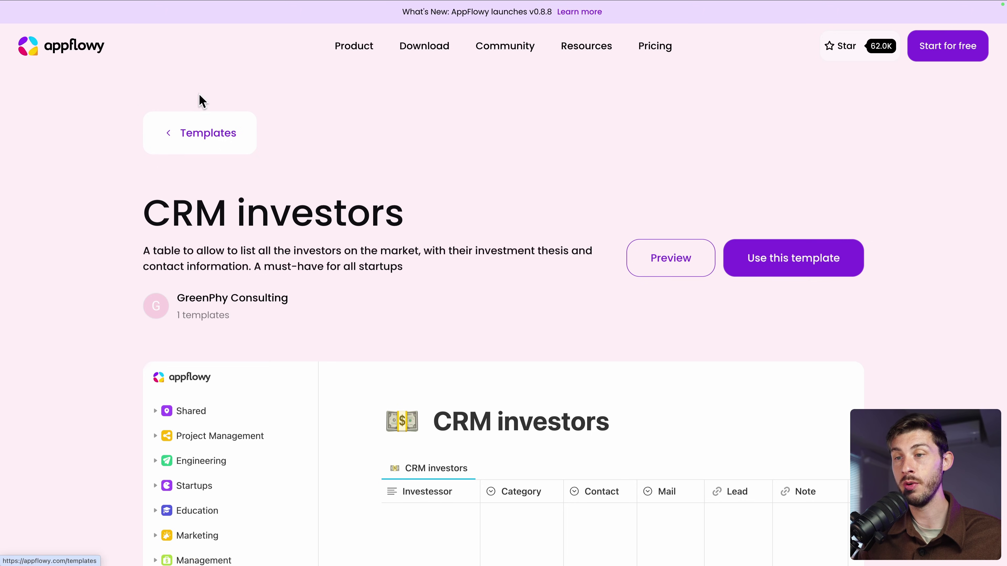
scroll(422, 274, "down", 3)
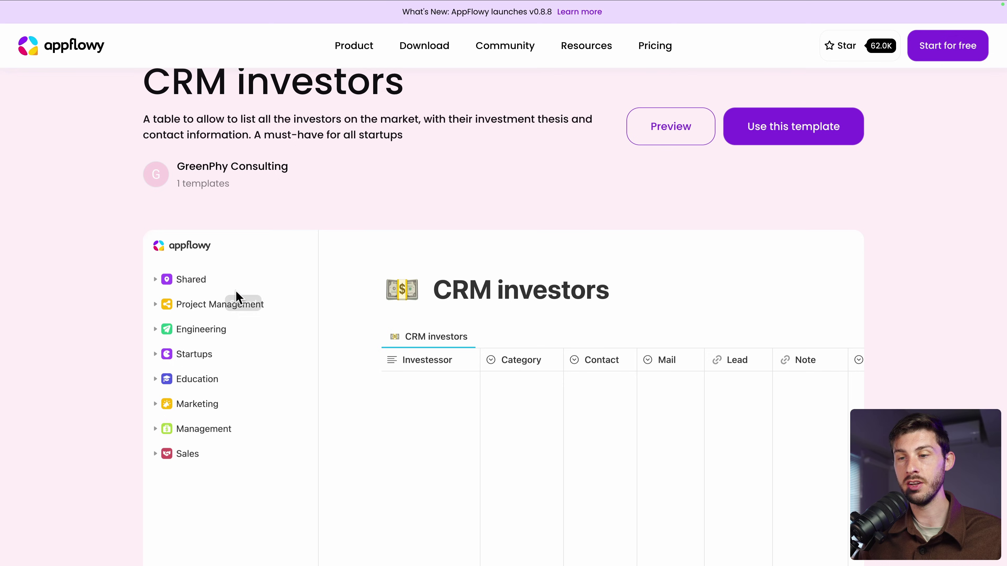
left_click(227, 305)
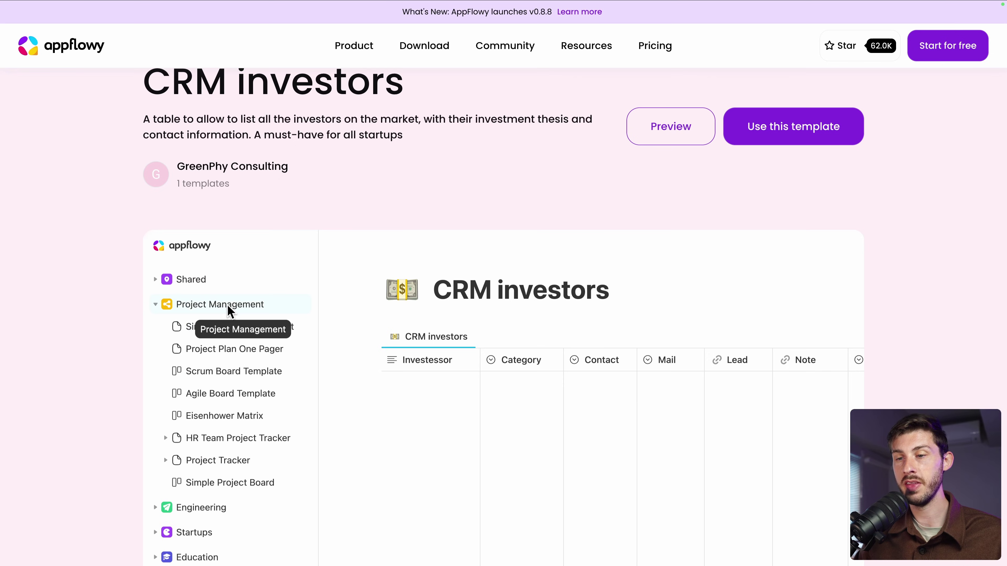
left_click(237, 346)
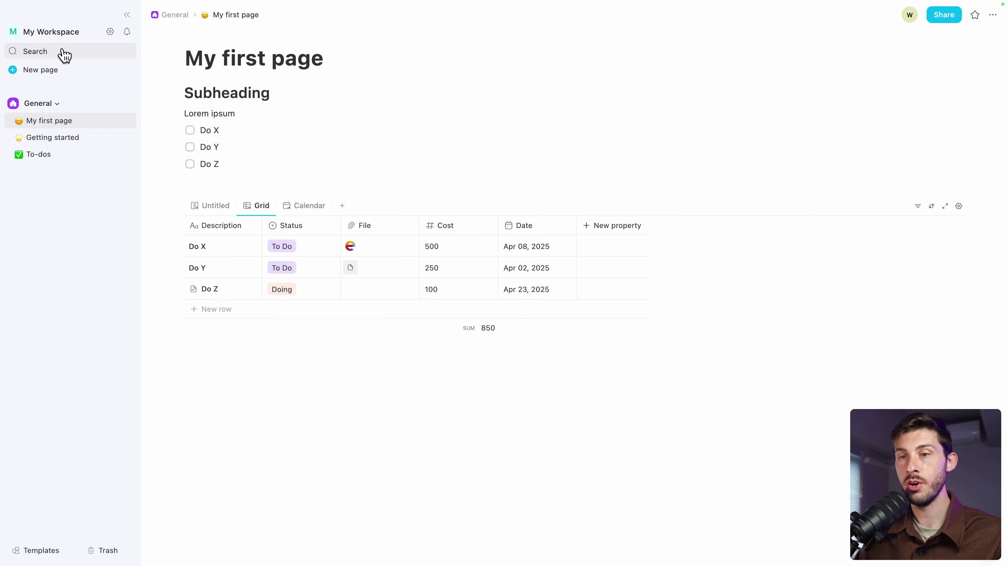
left_click(63, 55)
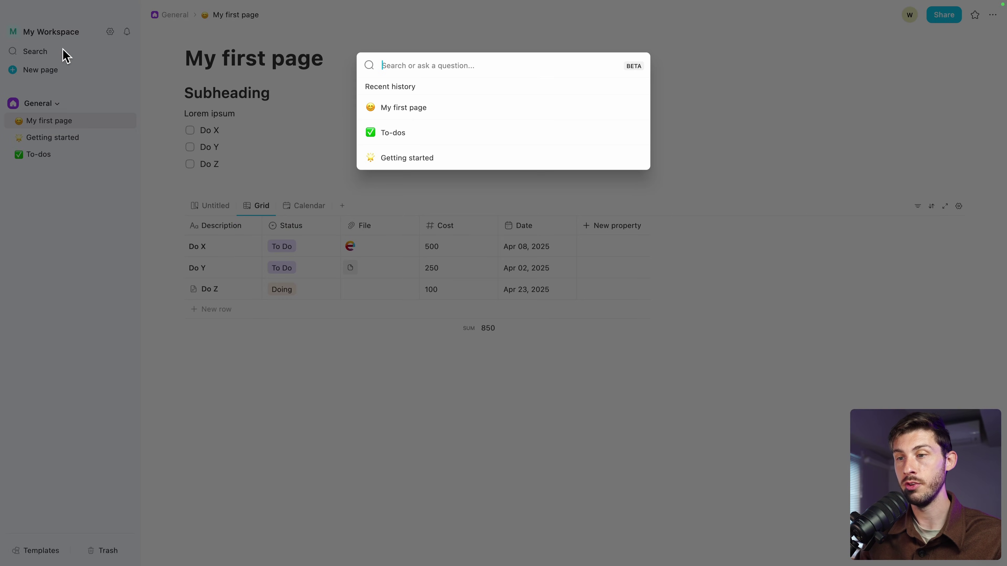
type("my fi")
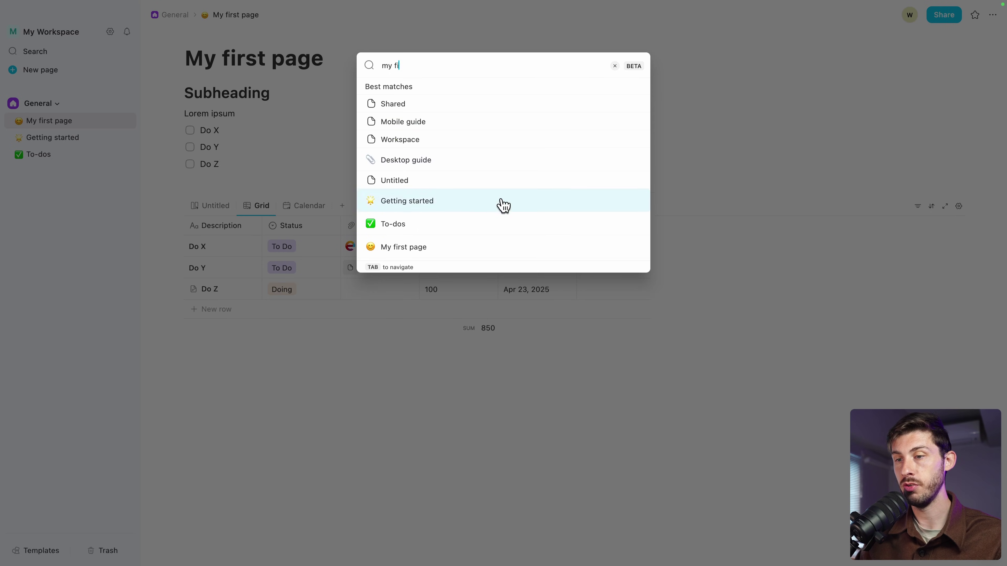
left_click(467, 248)
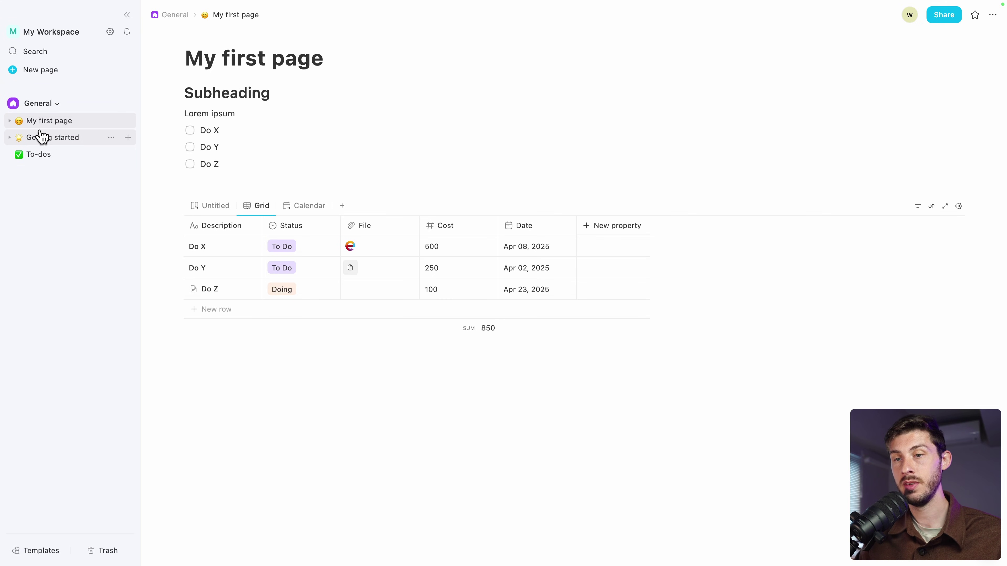
Nest To-dos under Getting started, then bring up Import from My first page's + menu
left_click_drag(38, 160, 50, 145)
left_click(10, 138)
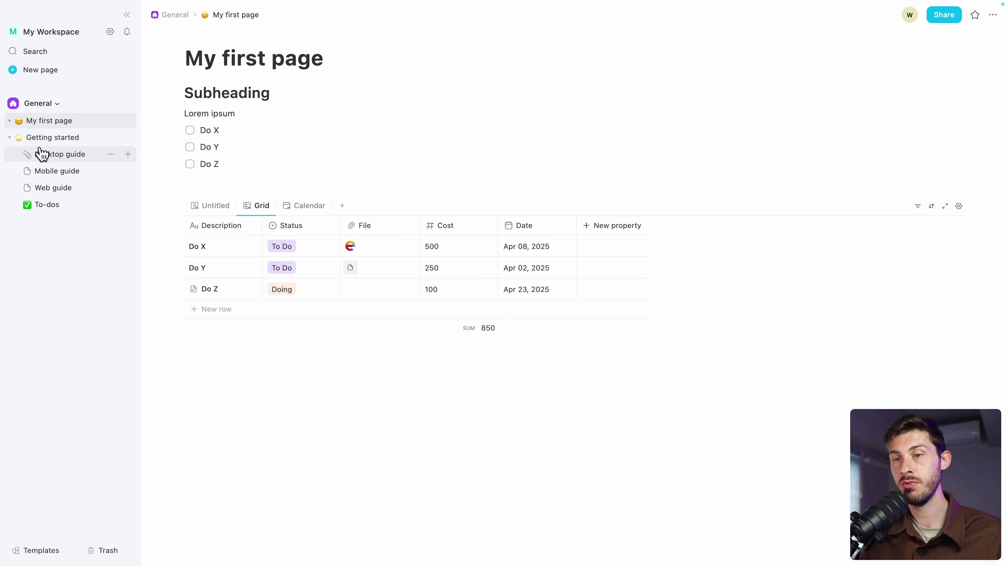
left_click(9, 138)
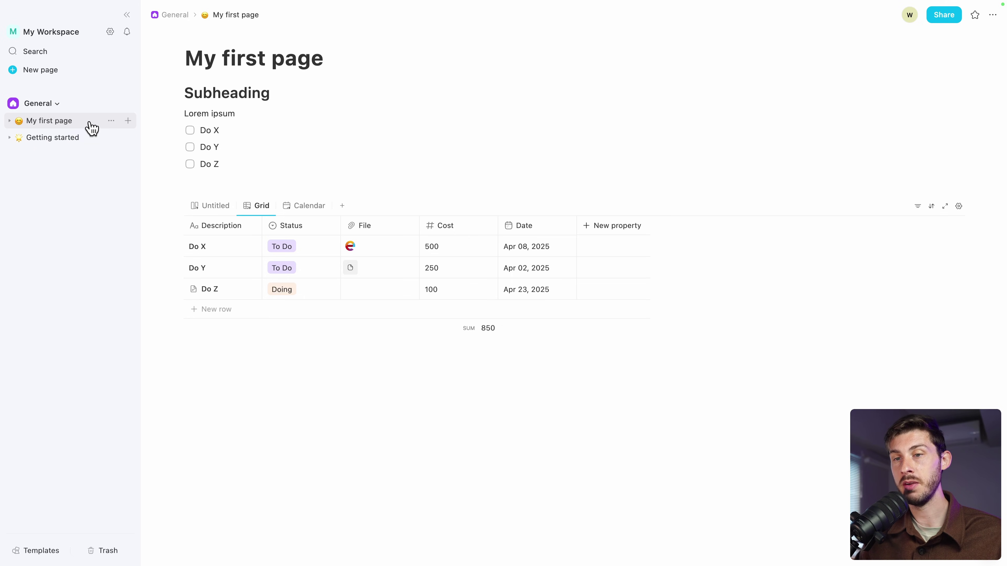
left_click(128, 121)
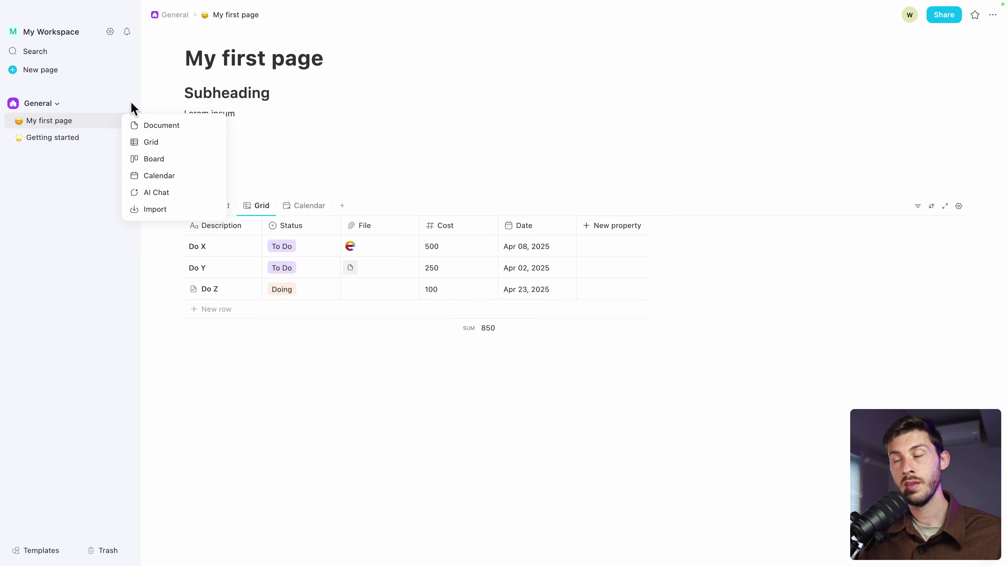
left_click(154, 209)
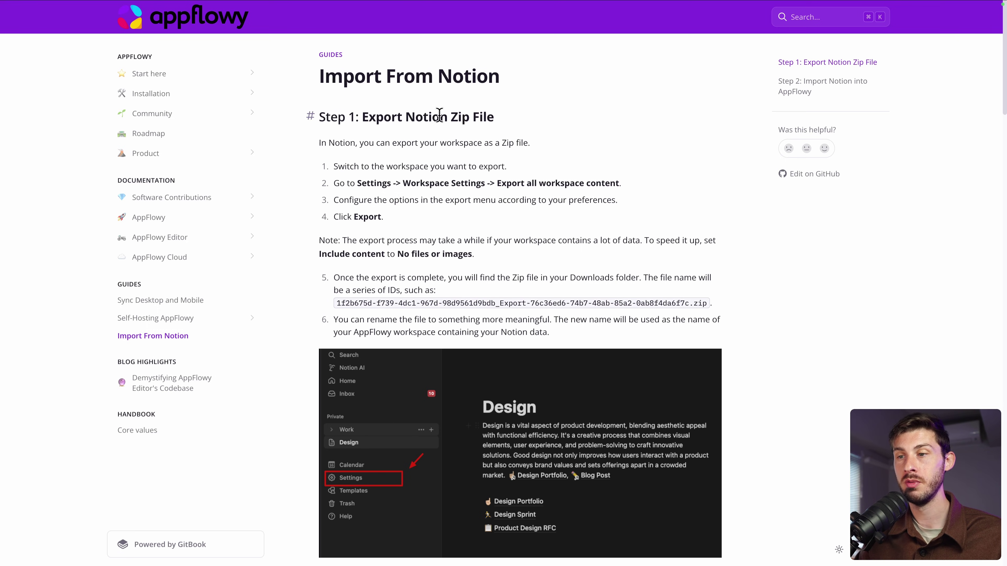
Scroll through the Import From Notion guide's Step 1 export screenshots
scroll(439, 115, "down", 2)
scroll(423, 199, "down", 5)
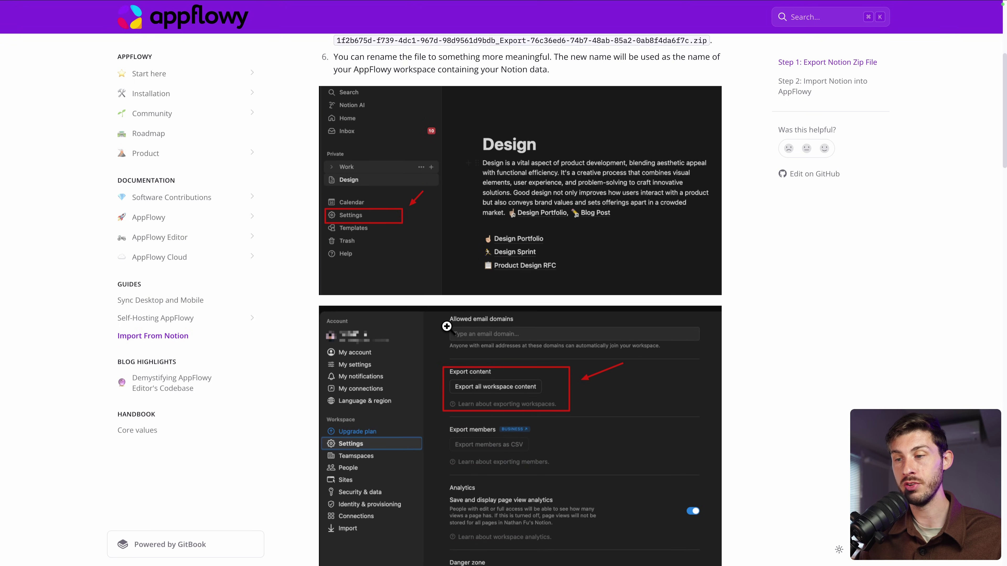
scroll(447, 326, "down", 4)
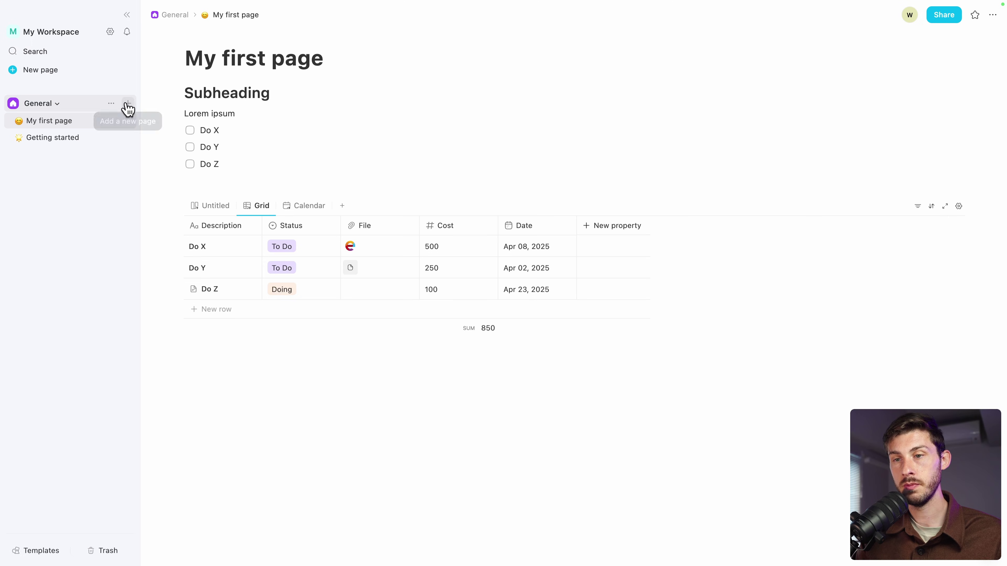
Create the private space 'Organizer' with a crimson mail-sparkle icon
left_click(57, 103)
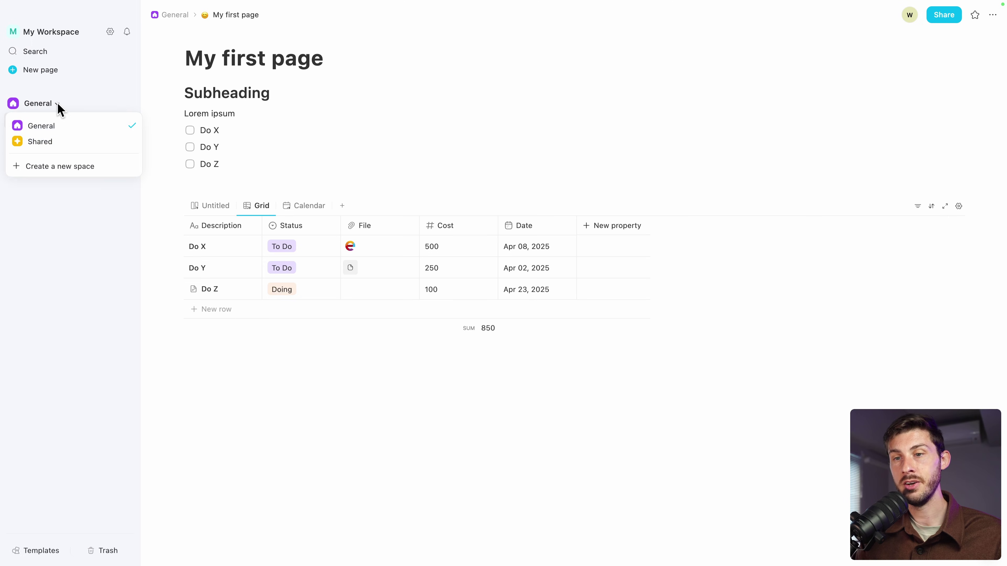
left_click(56, 170)
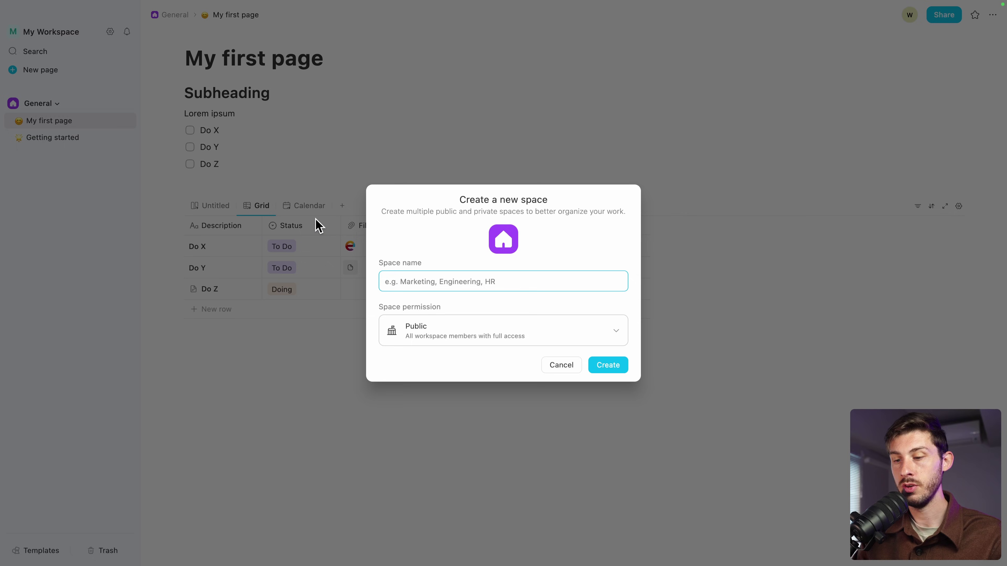
type("Organizer")
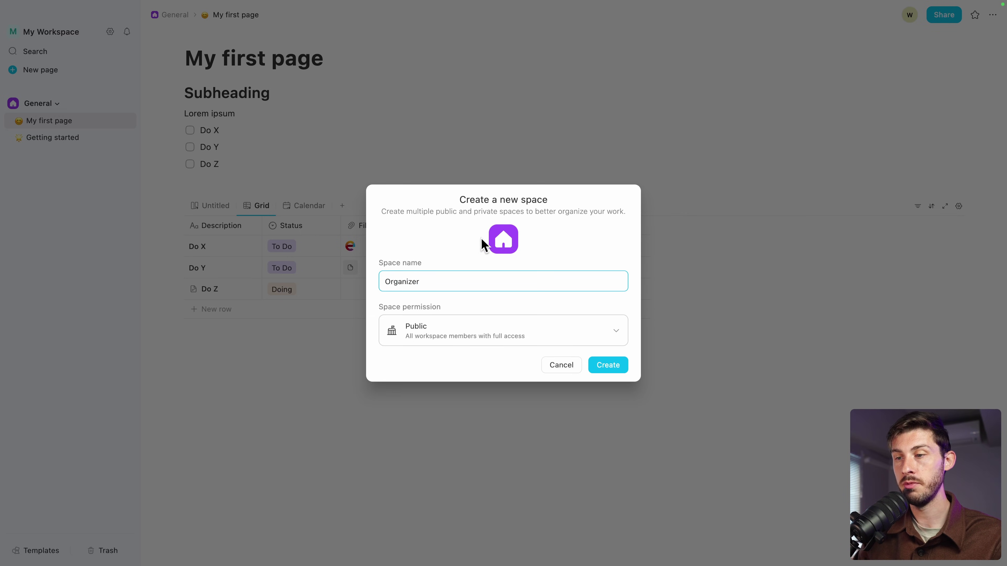
left_click(492, 240)
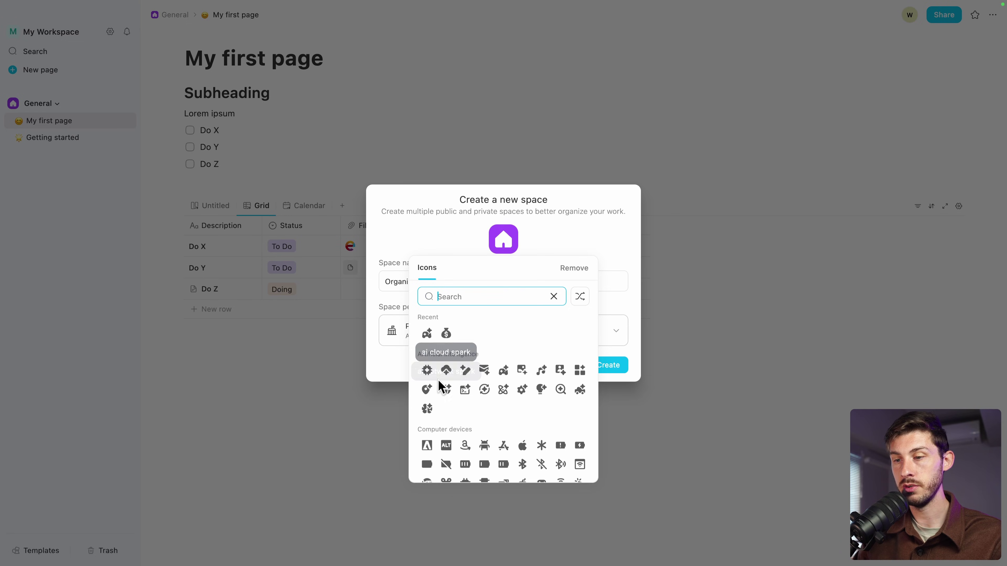
left_click(484, 370)
left_click(461, 399)
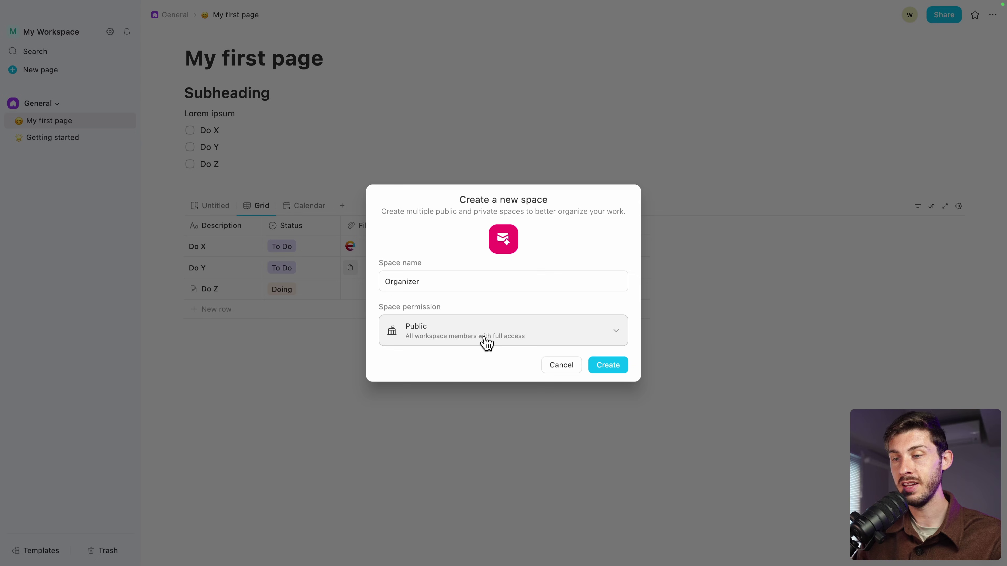
left_click(469, 329)
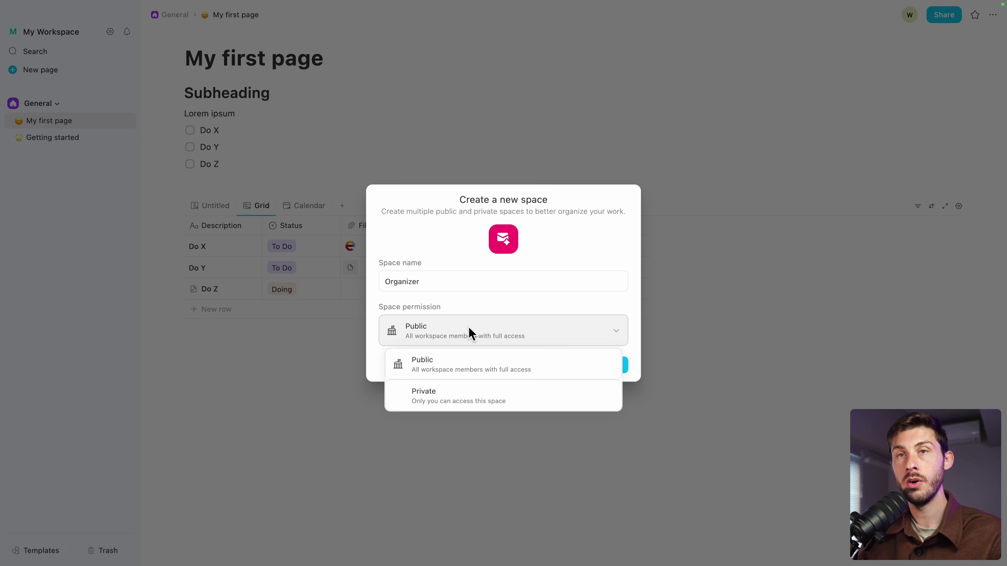
left_click(447, 395)
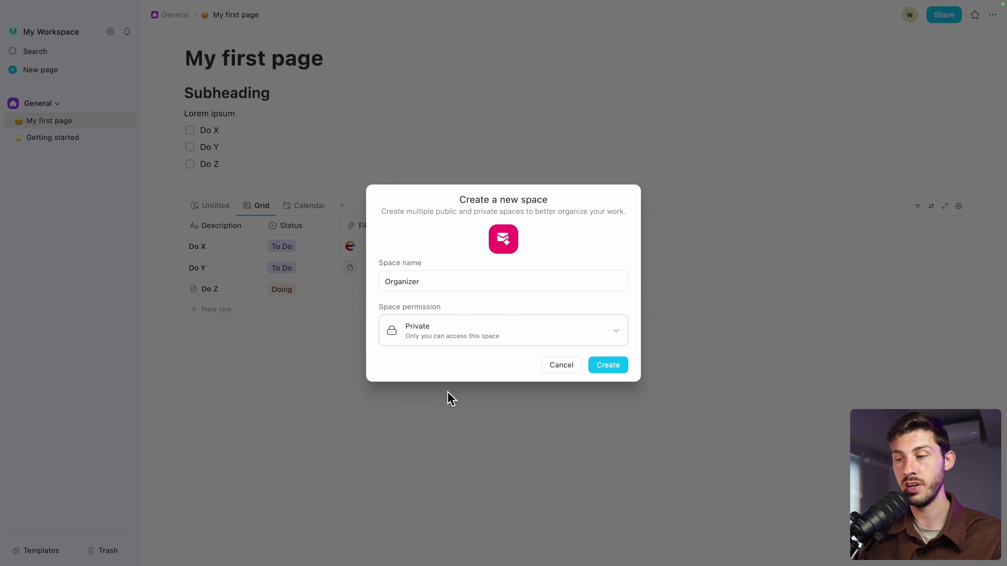
left_click(608, 365)
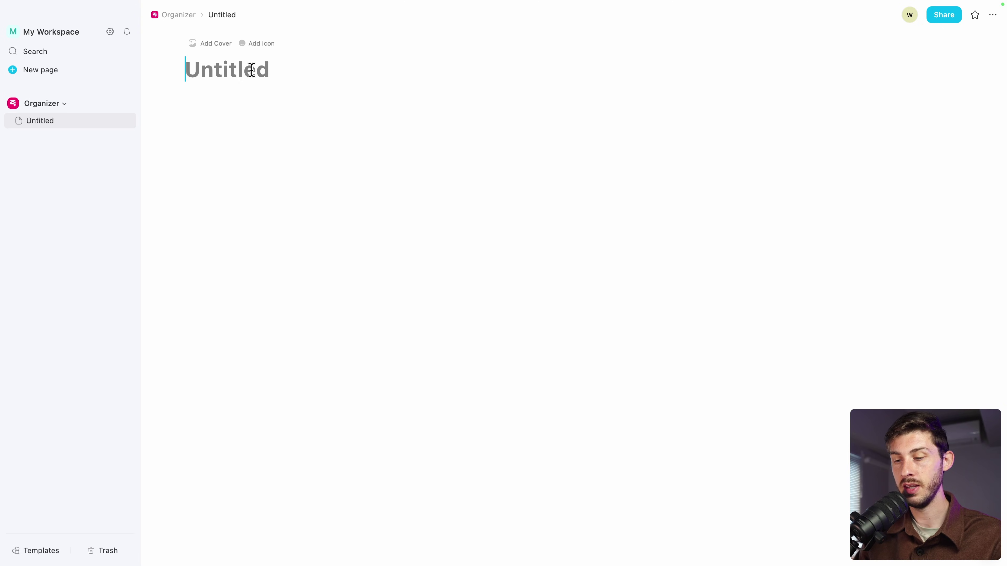
Title the private page 'Hello my private tasks'
type("Hello y pr")
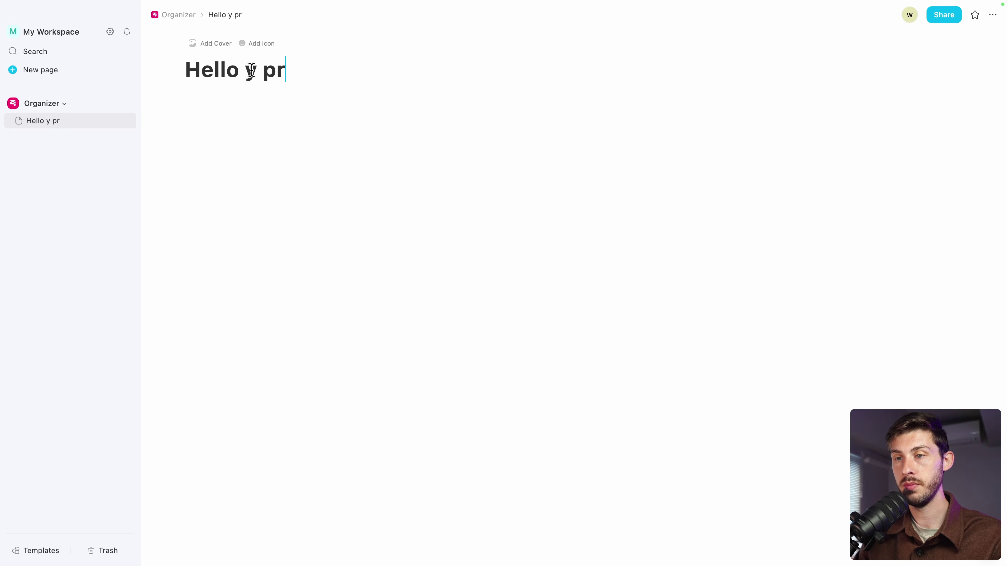
type("p")
key("BackSpace")
type("ivate tasks")
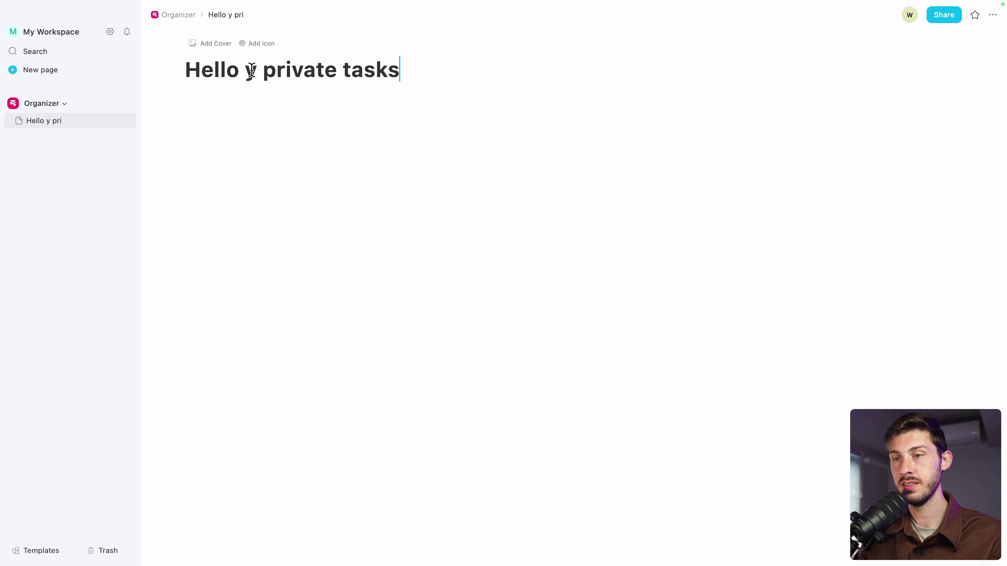
left_click(250, 70)
type("m")
key("Return")
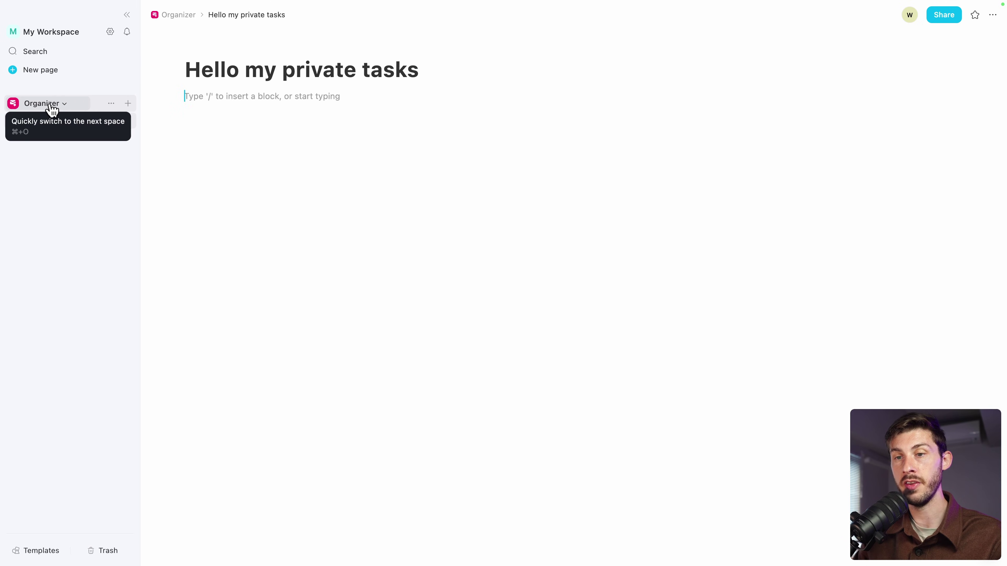
Look at the Organizer space's management settings and the space list, leaving both unchanged
left_click(111, 104)
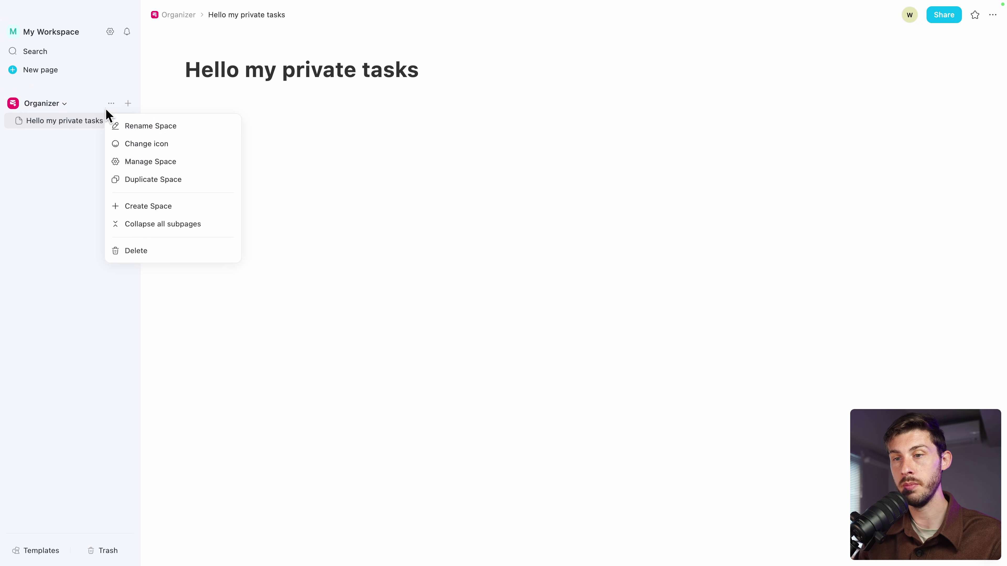
left_click(121, 162)
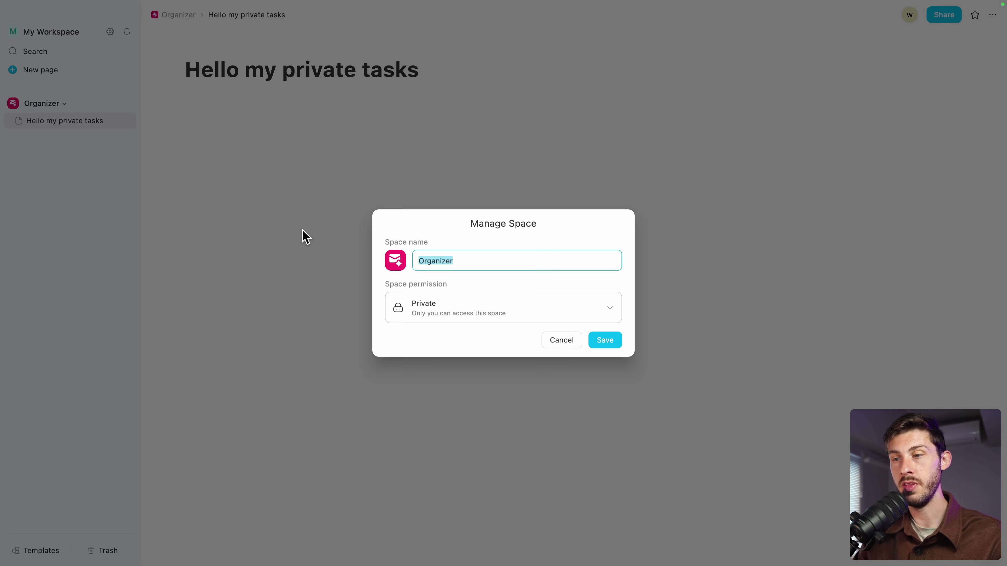
left_click(573, 341)
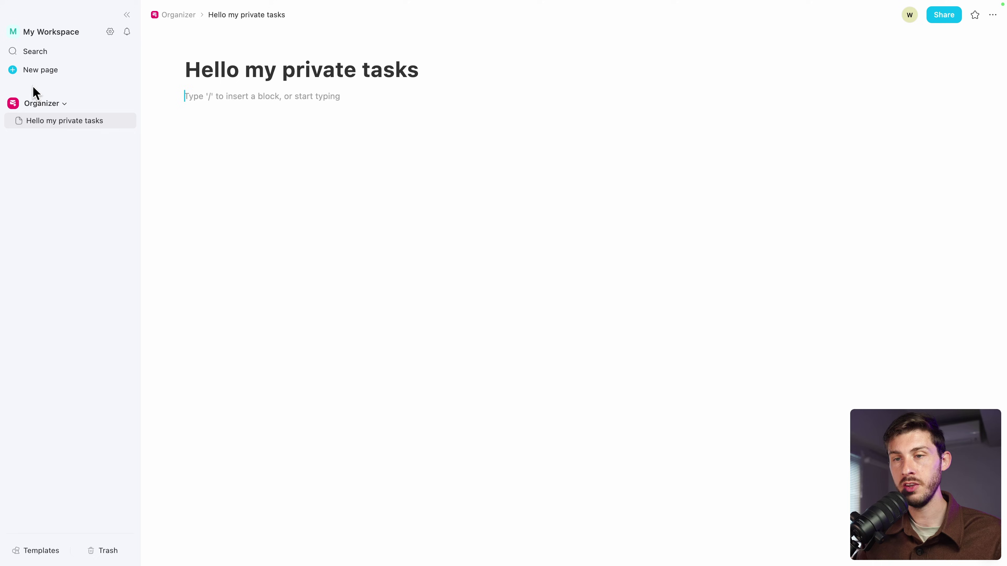
left_click(36, 104)
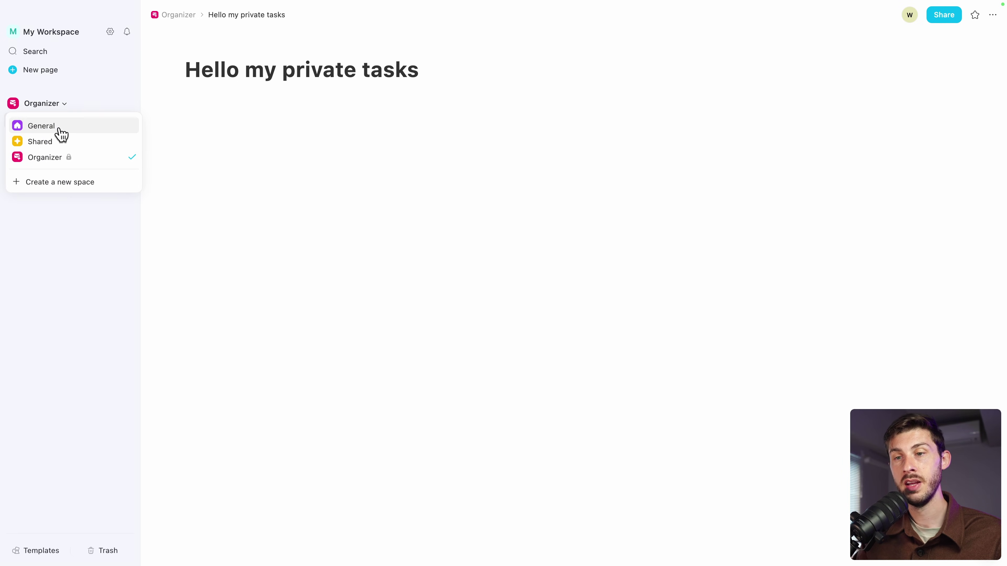
left_click(39, 236)
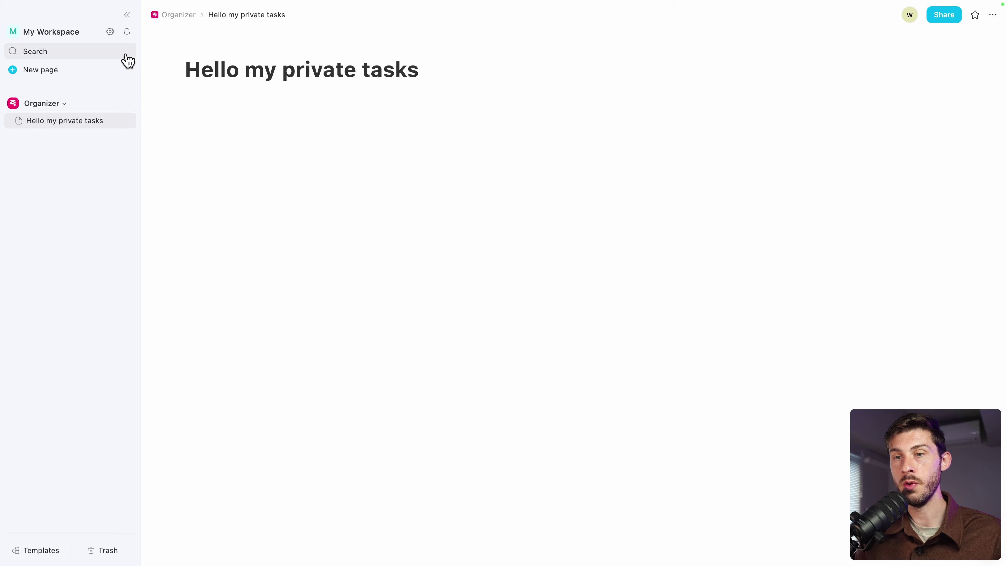
Create a new workspace named 'Wawa Private Life'
left_click(46, 32)
left_click(47, 108)
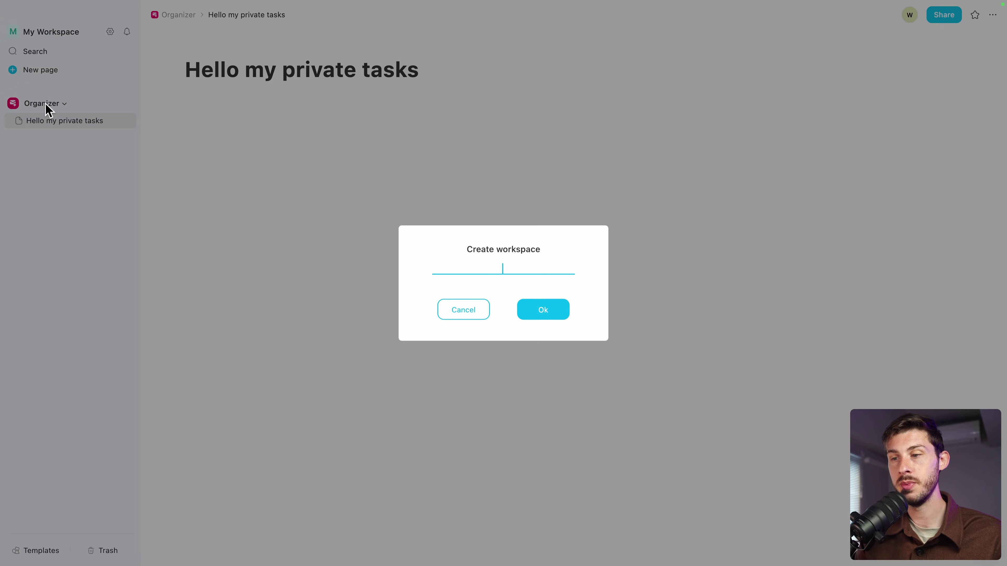
type("Wawa P")
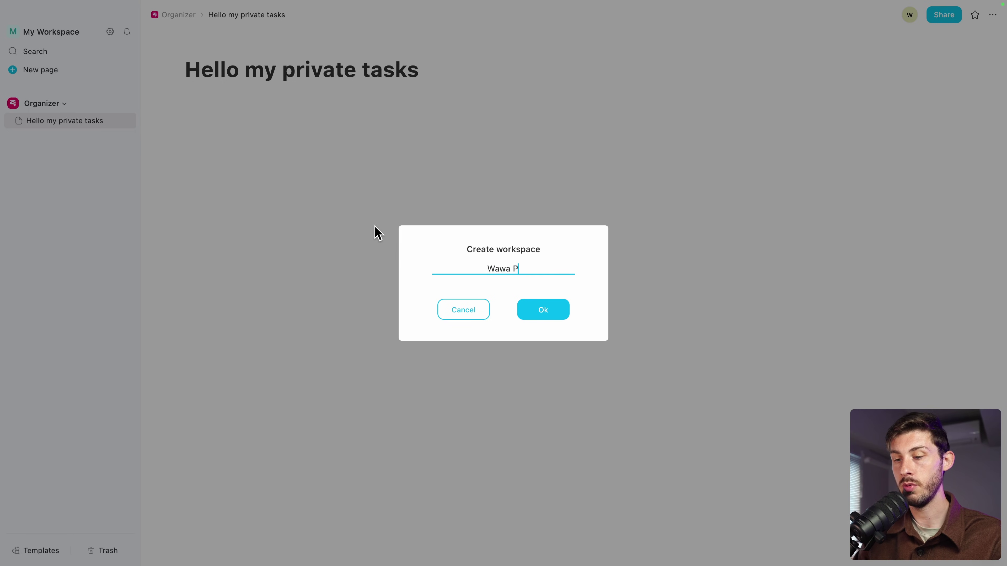
type("rivate Life")
key("Return")
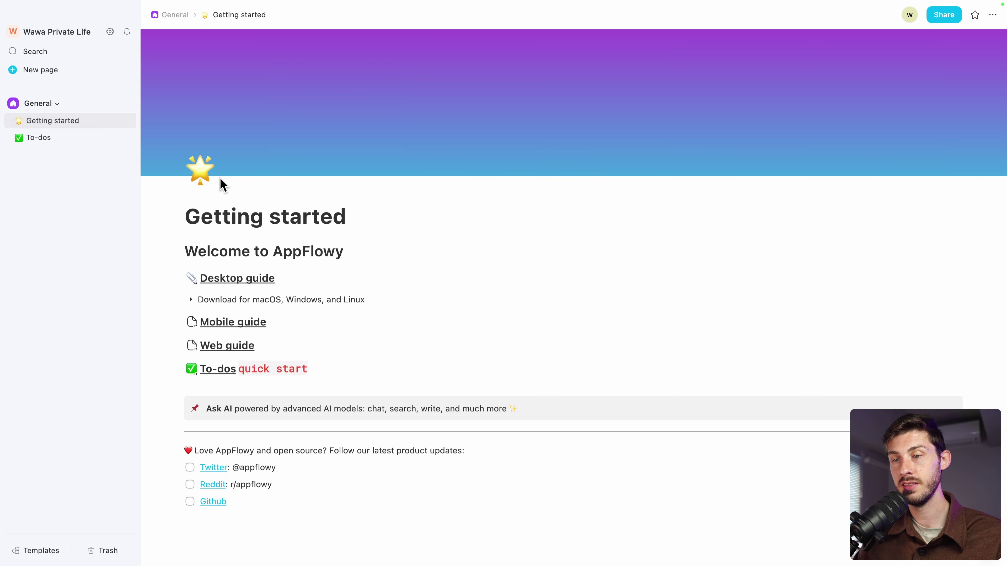
Check the new workspace in Settings > Workspace, then return to the workspace list
left_click(110, 31)
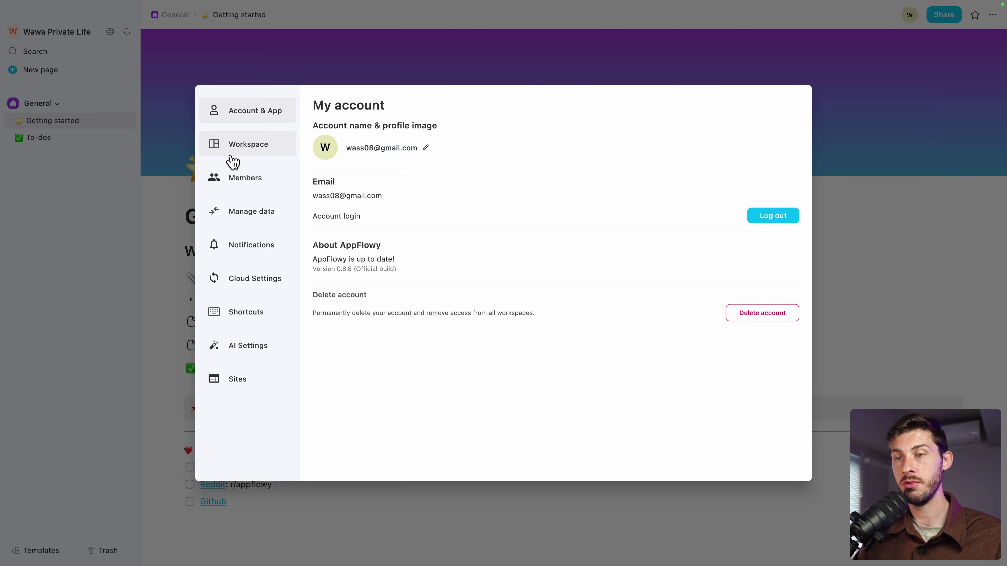
left_click(231, 156)
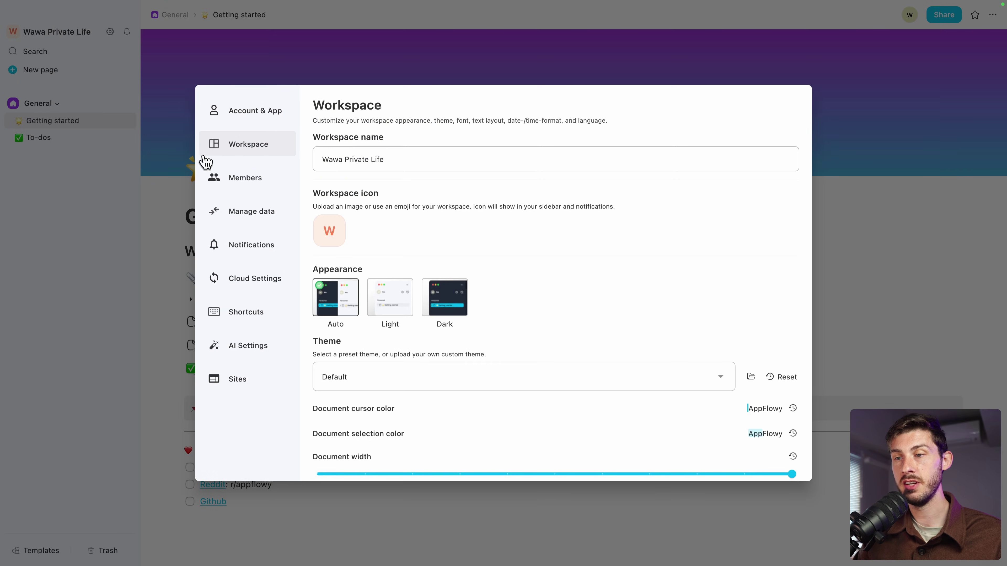
left_click(171, 209)
left_click(83, 32)
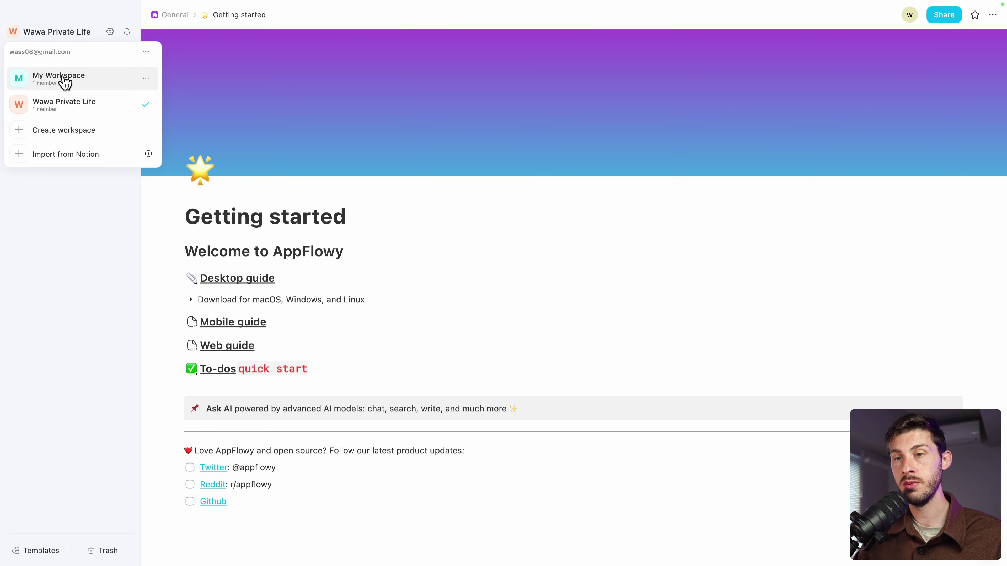
Switch back to My Workspace and rename it to 'Elestio' in workspace settings
left_click(65, 81)
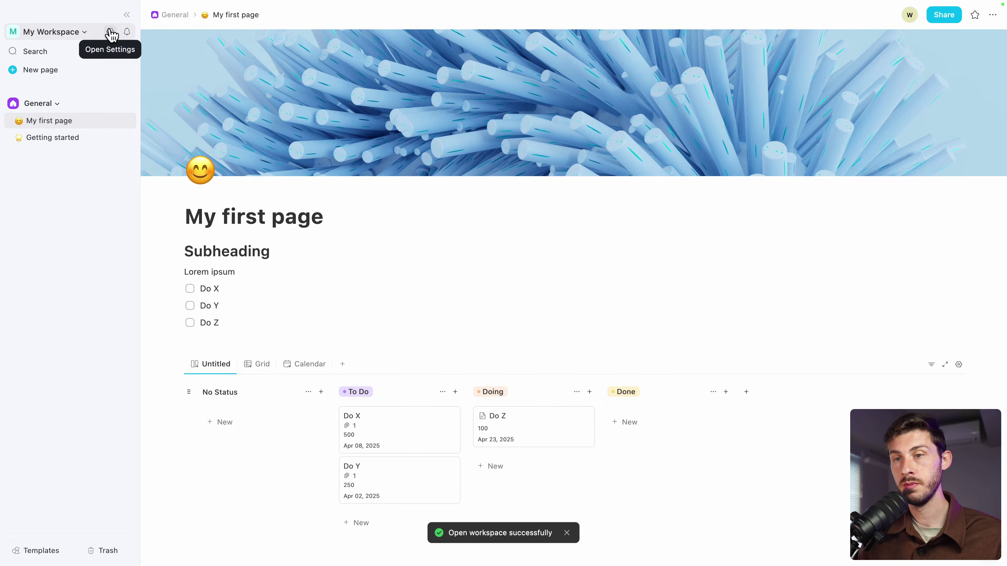
left_click(110, 32)
left_click(270, 155)
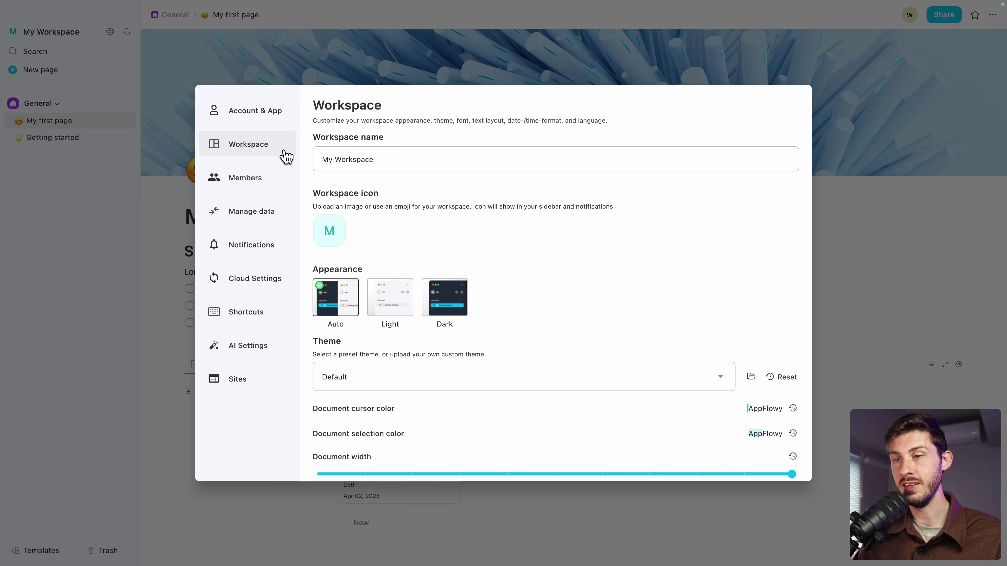
left_click(421, 160)
key("ctrl+a")
type("Eles")
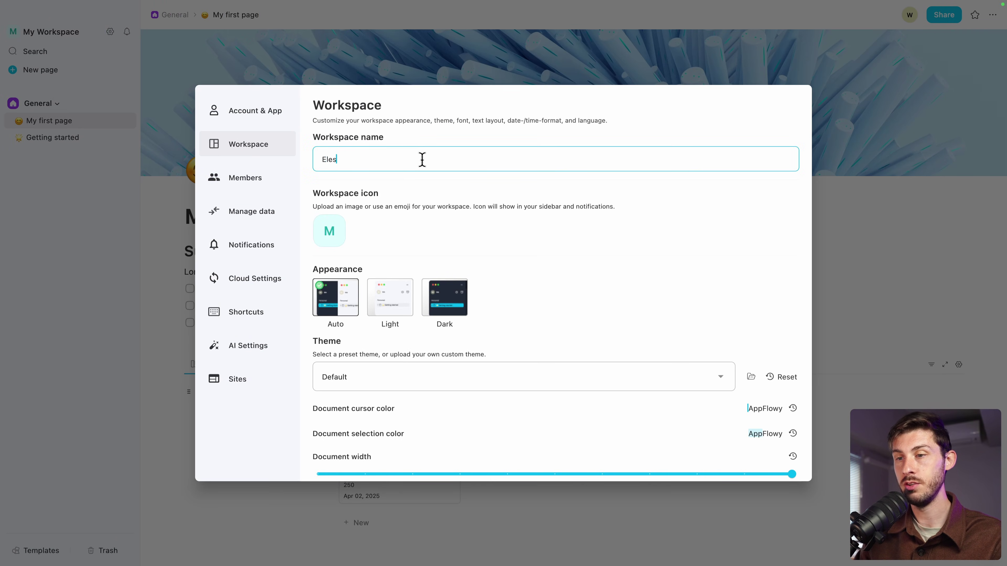
type("tio")
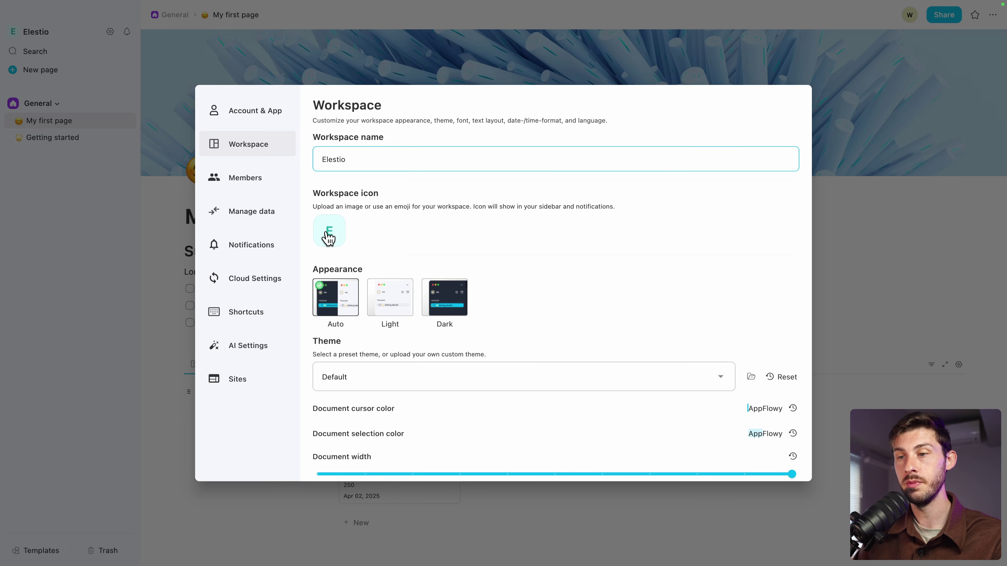
Browse workspace icon emojis without choosing one, and switch the appearance to dark
left_click(329, 233)
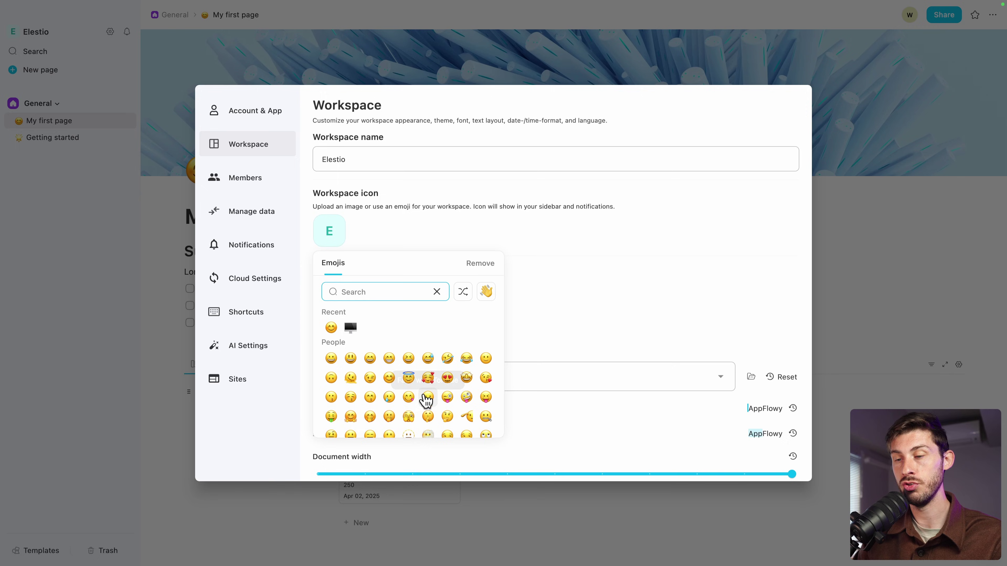
left_click(496, 240)
scroll(497, 241, "down", 2)
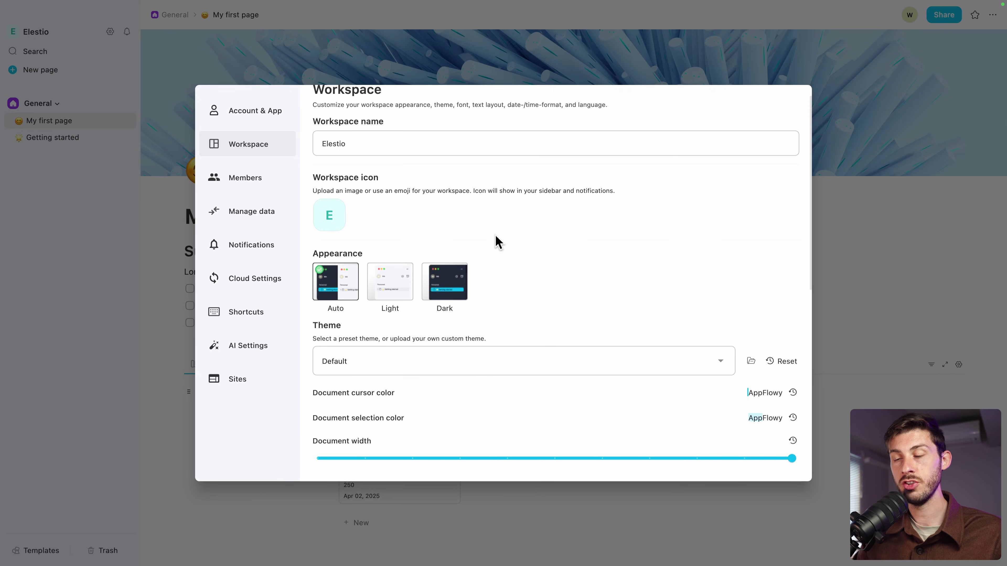
scroll(496, 241, "down", 3)
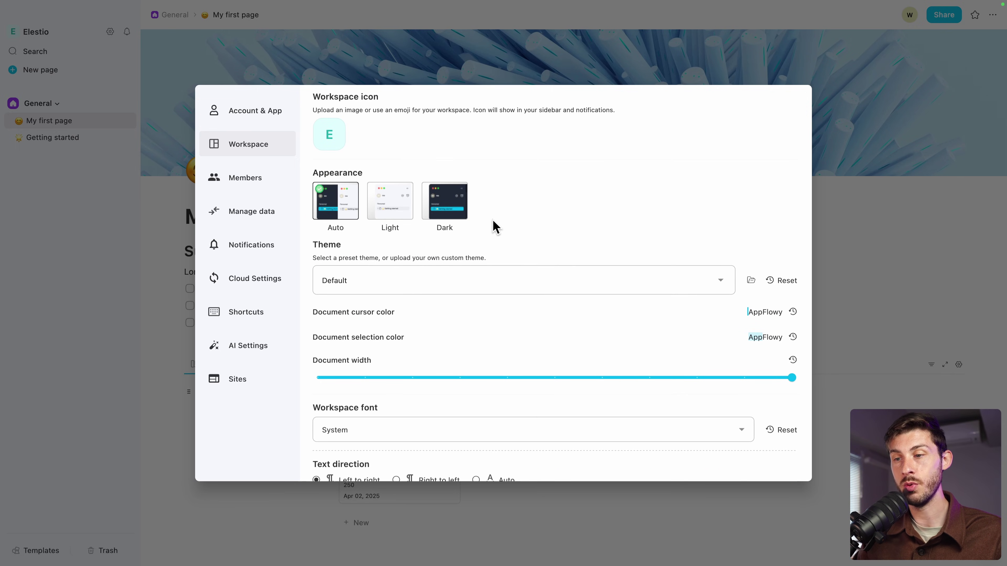
left_click(450, 217)
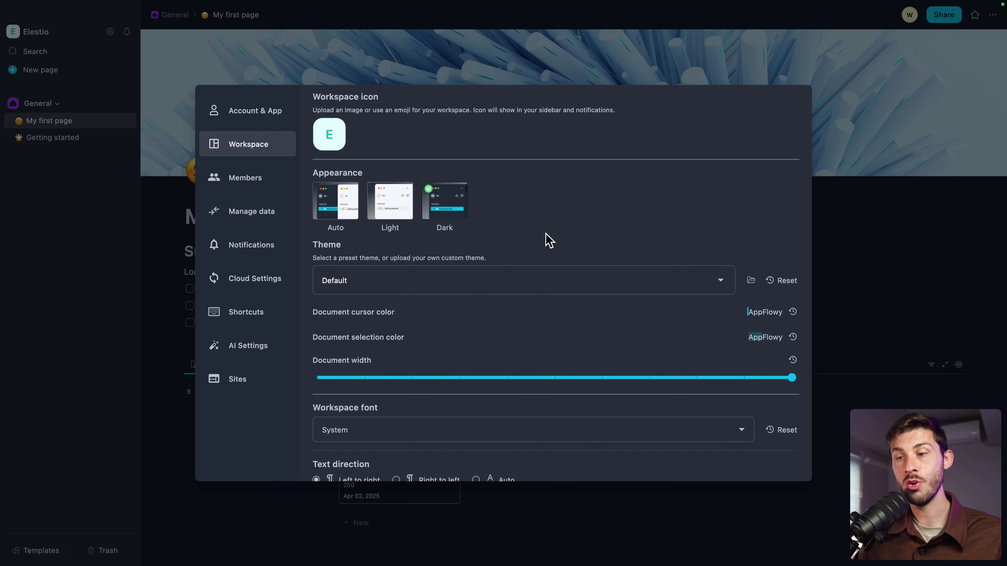
Try the Dandelion and Lemonade themes, settle on Lavender, and view the Members settings
left_click(520, 280)
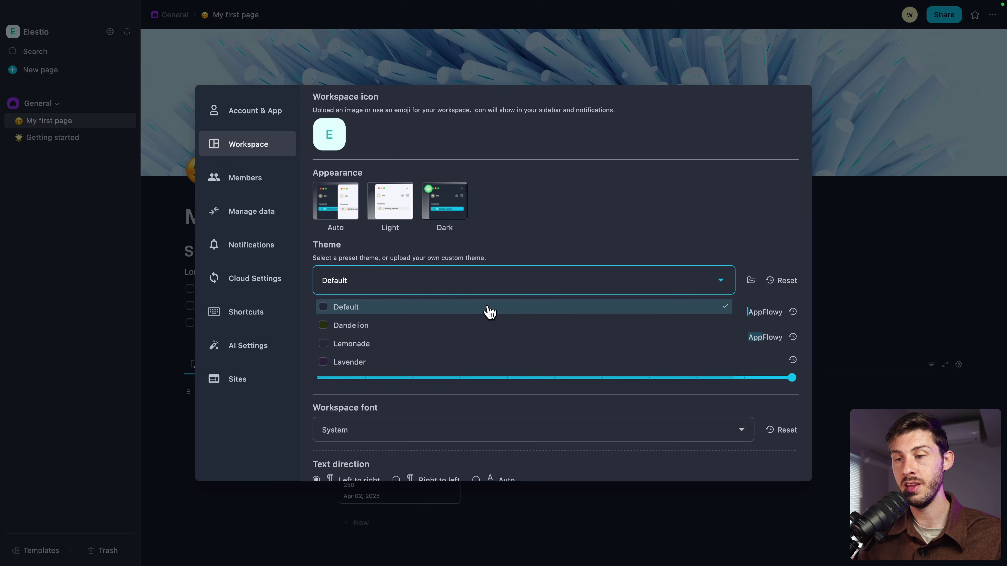
left_click(438, 326)
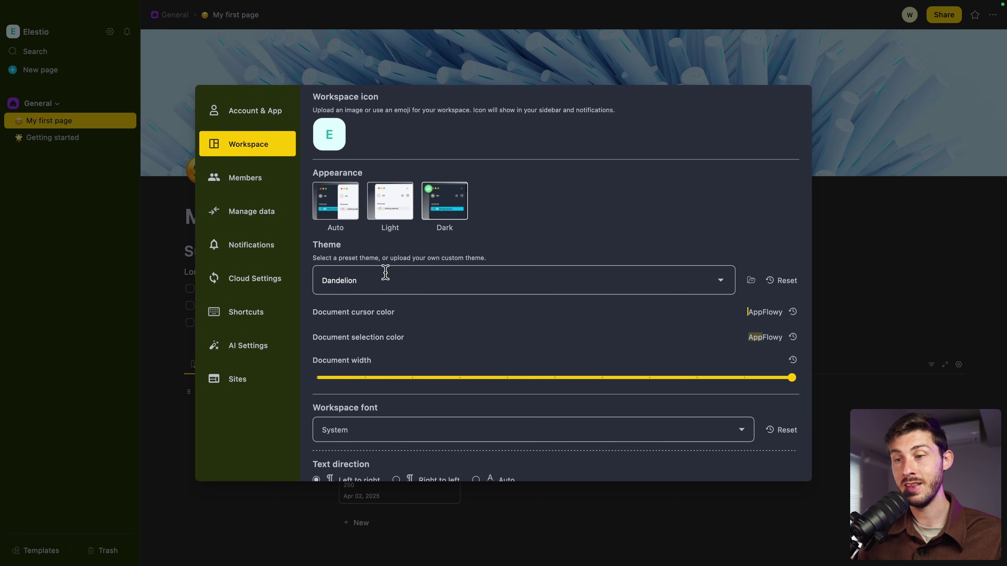
left_click(404, 282)
left_click(388, 350)
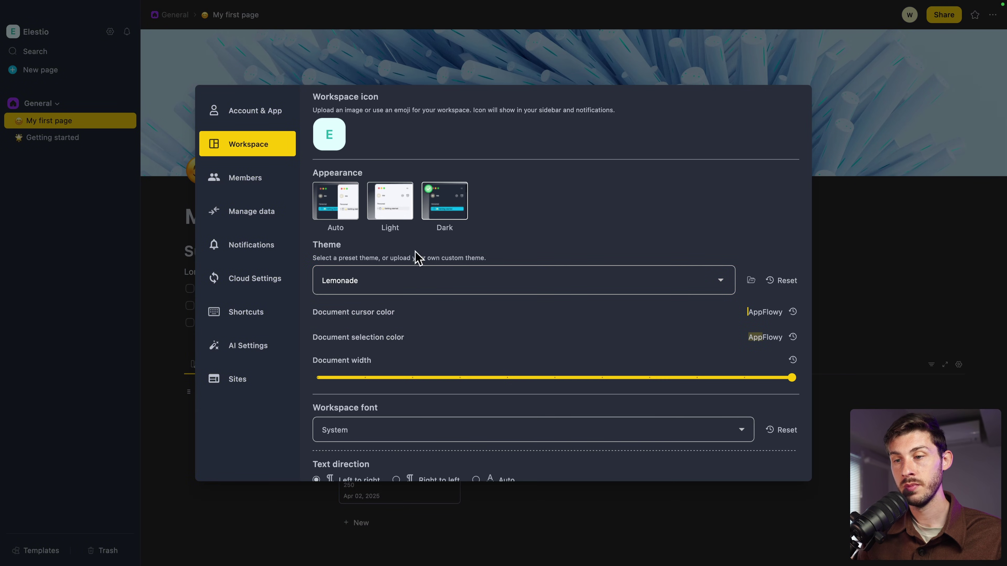
left_click(439, 281)
left_click(403, 362)
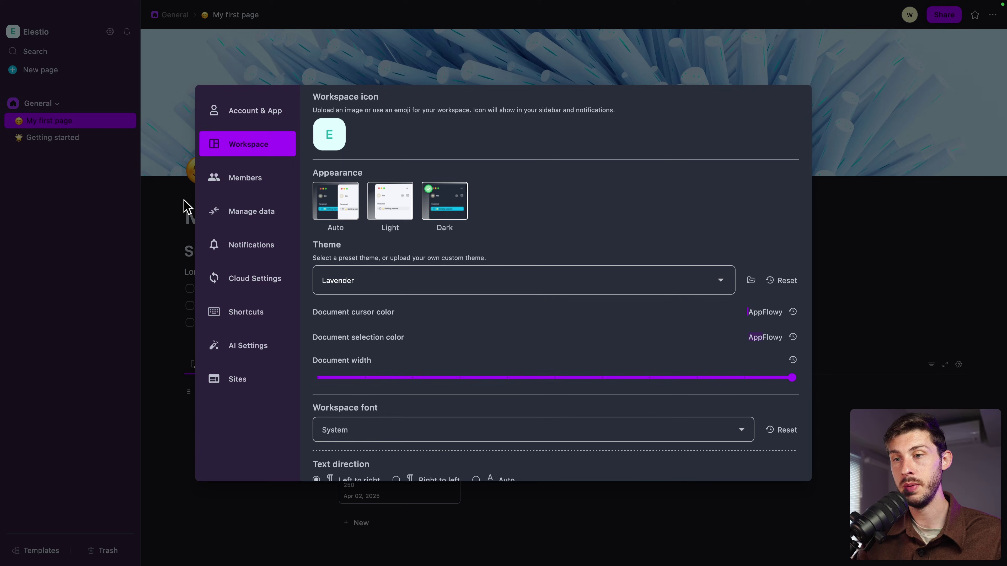
left_click(242, 187)
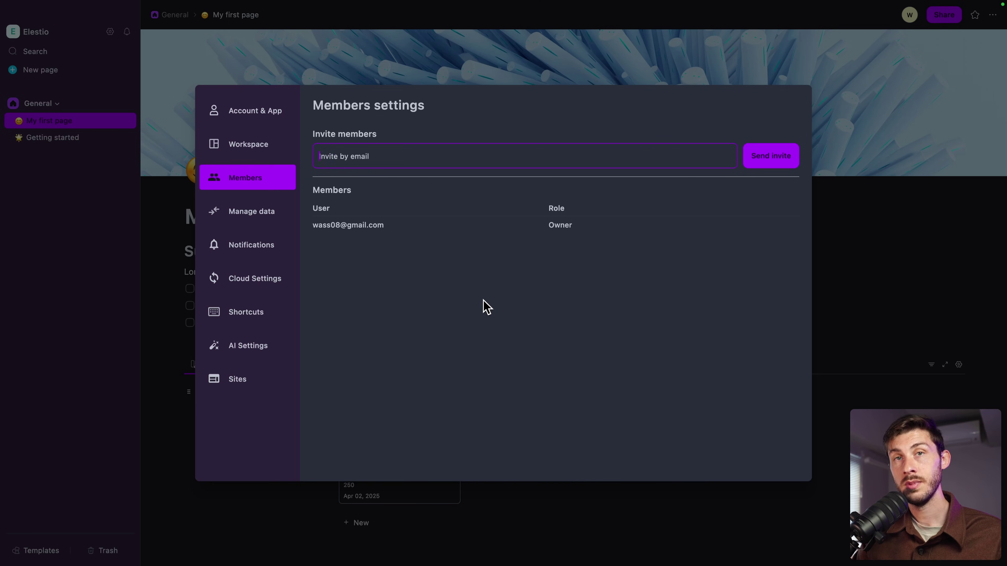
left_click(237, 354)
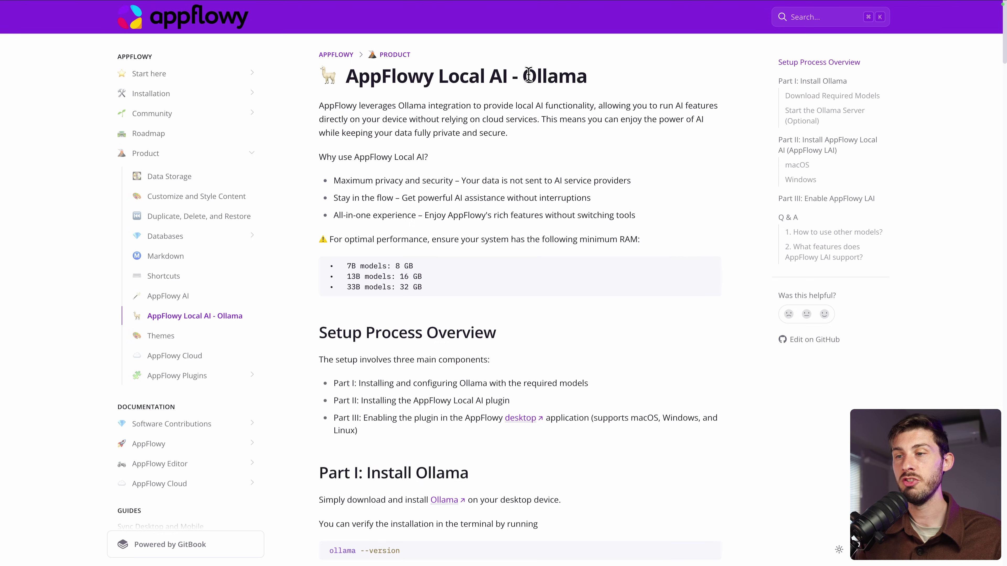
left_click_drag(524, 78, 595, 79)
left_click(597, 79)
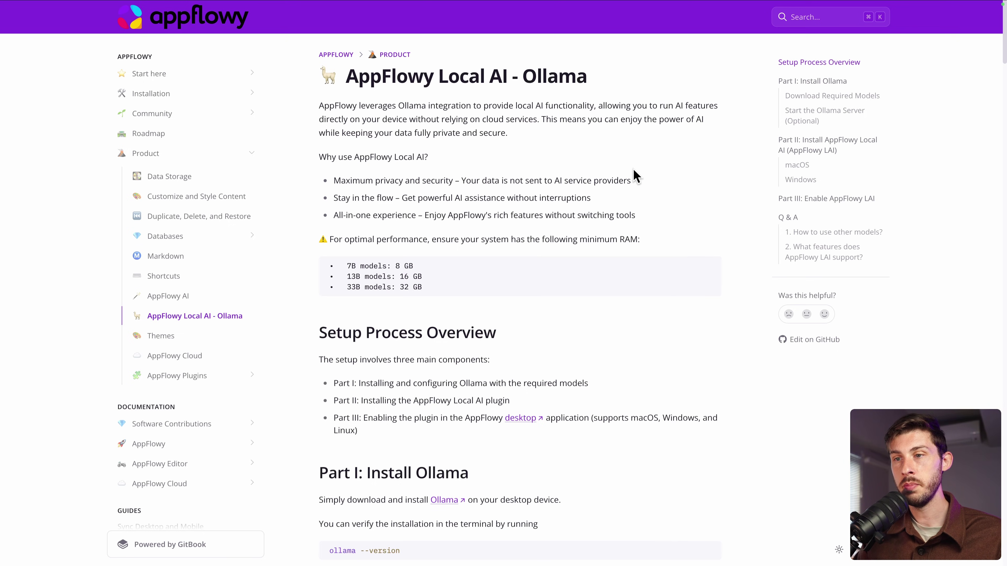
scroll(634, 174, "down", 5)
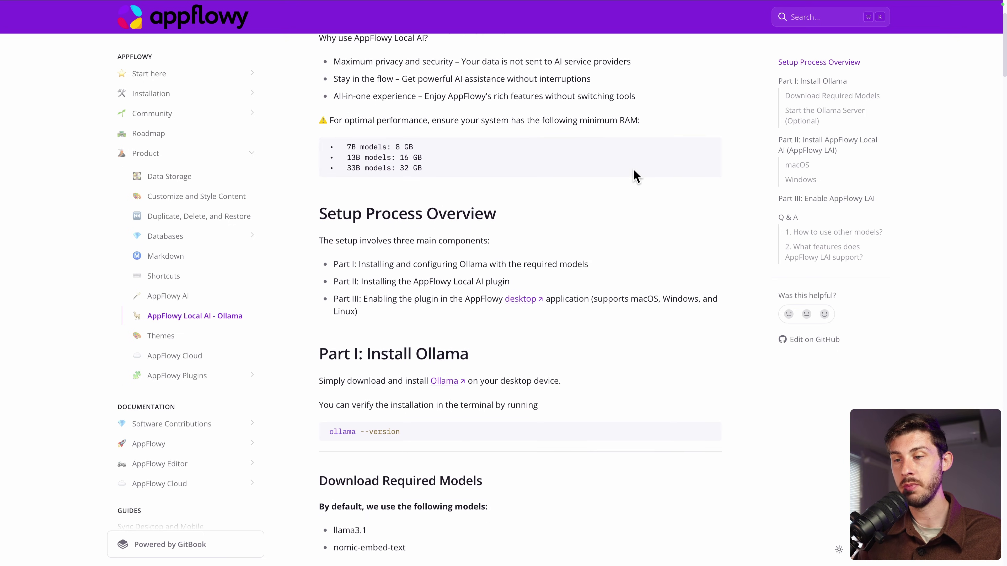
scroll(634, 175, "down", 3)
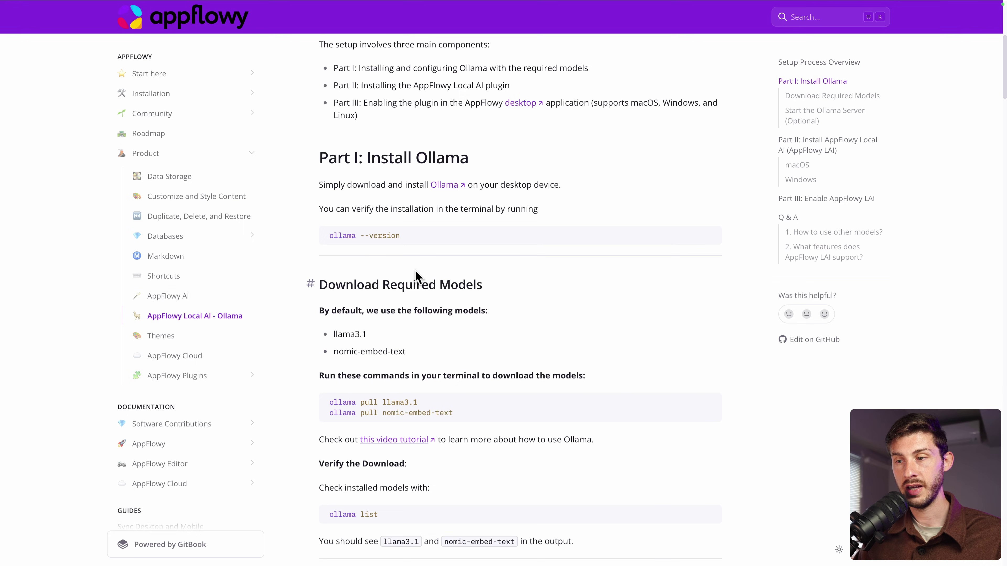
scroll(508, 351, "down", 3)
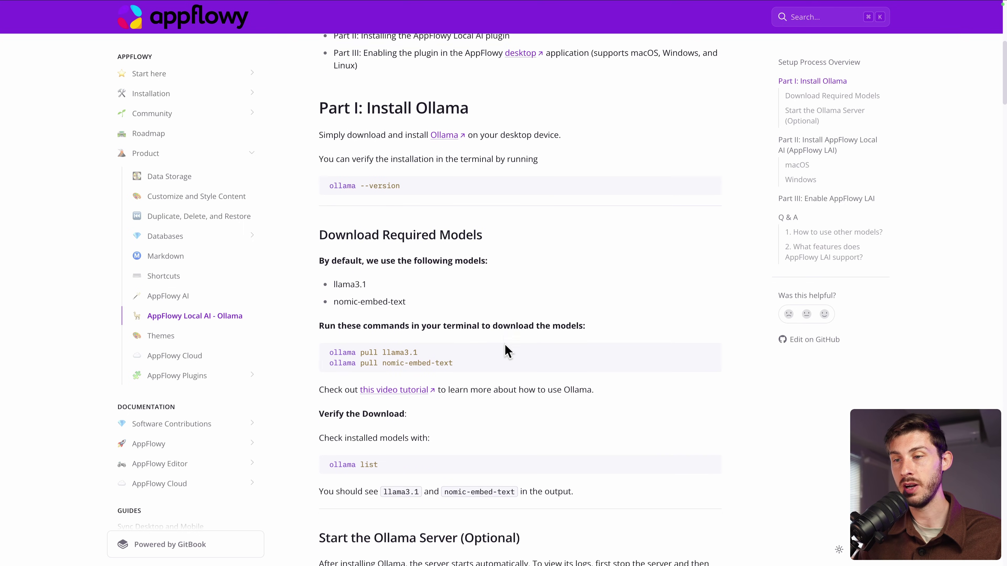
scroll(507, 351, "down", 1)
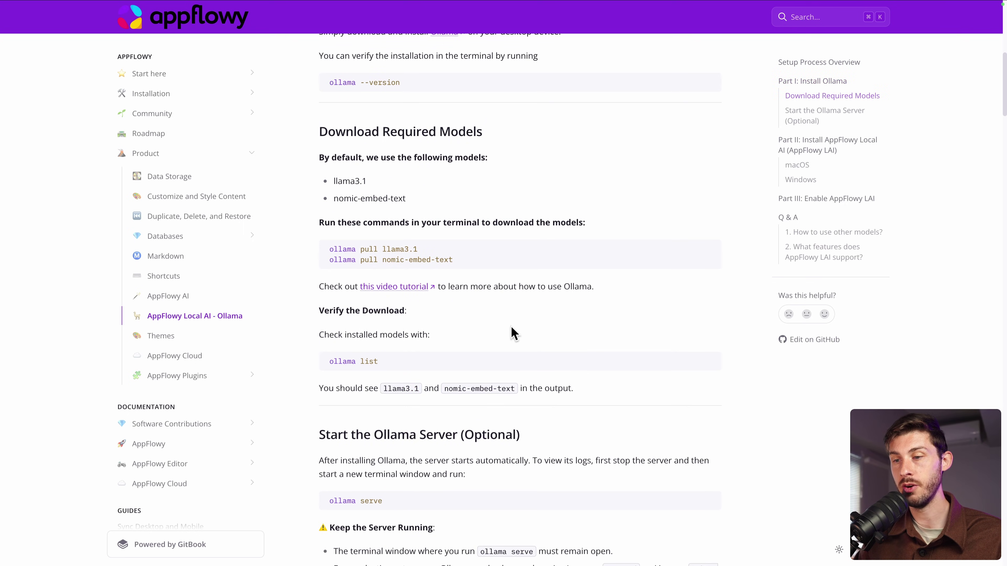
scroll(531, 368, "down", 12)
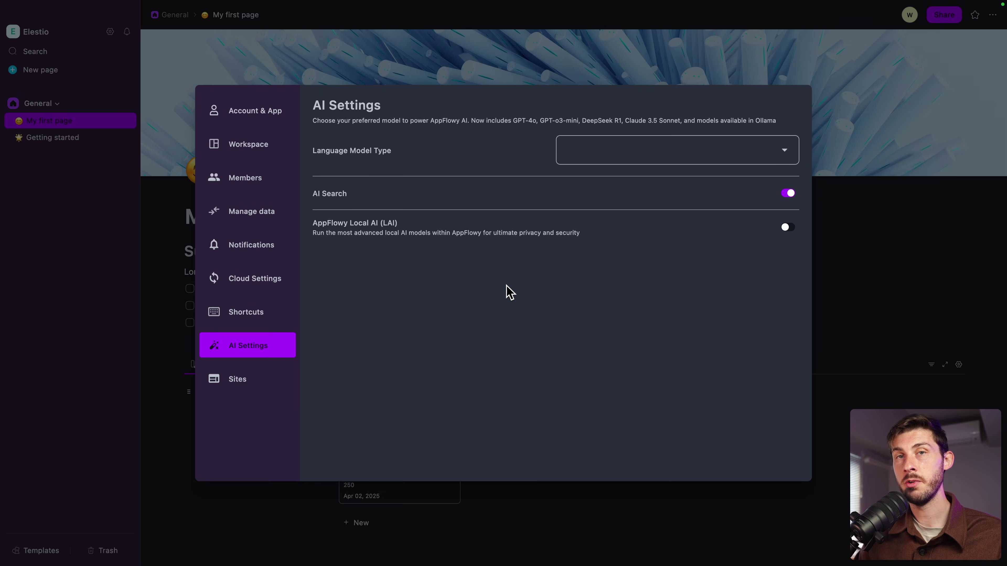
Enable AppFlowy Local AI with llama3.1 and close Settings to return to My first page
left_click(787, 228)
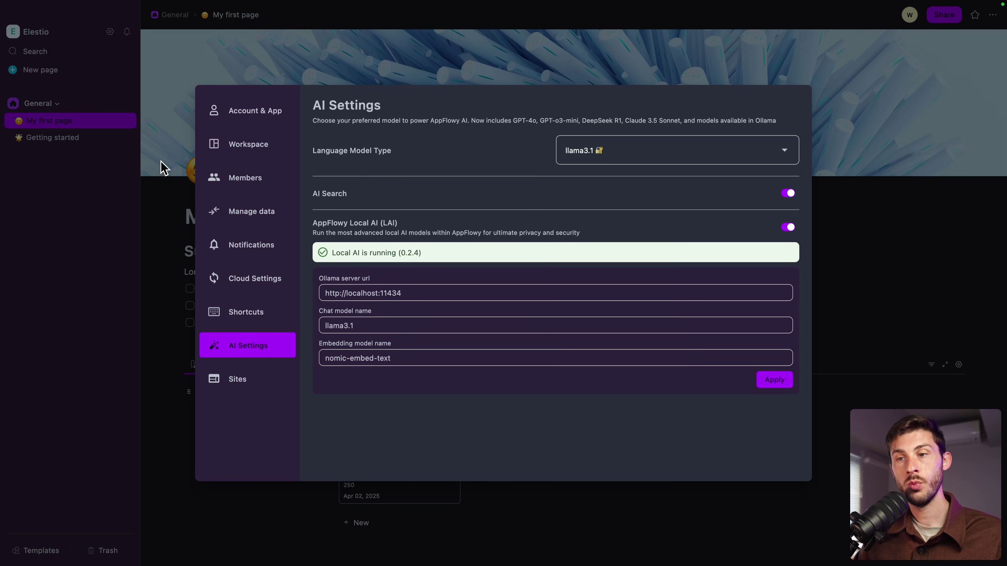
left_click(127, 165)
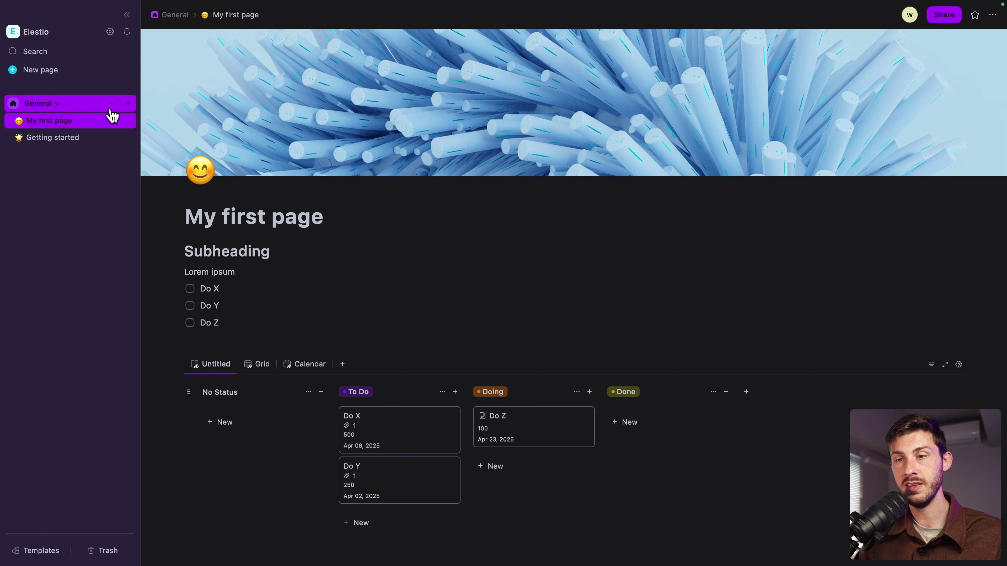
Create an AI Chat page and ask the 'How to use Kanban to manage tasks' suggestion
left_click(128, 104)
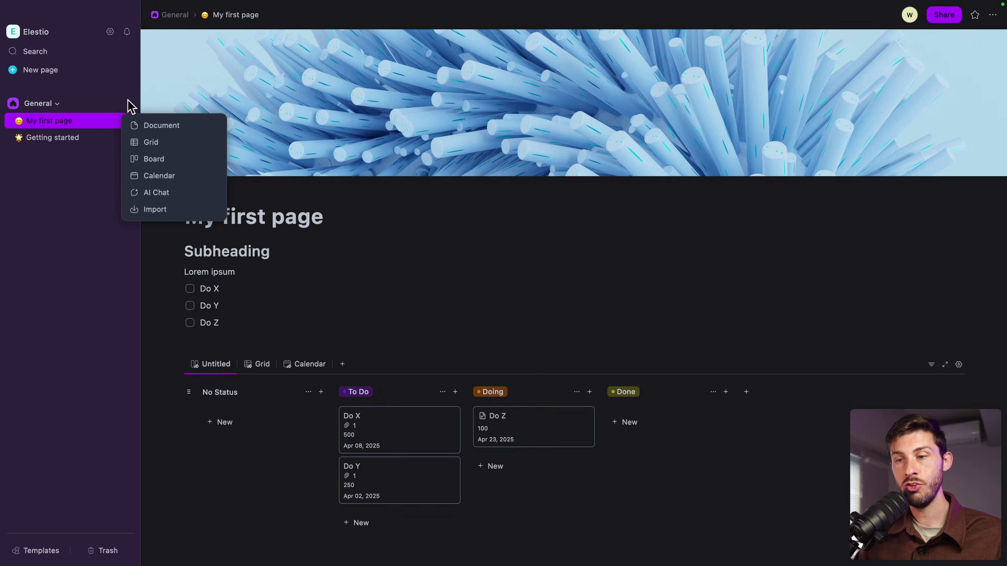
left_click(152, 194)
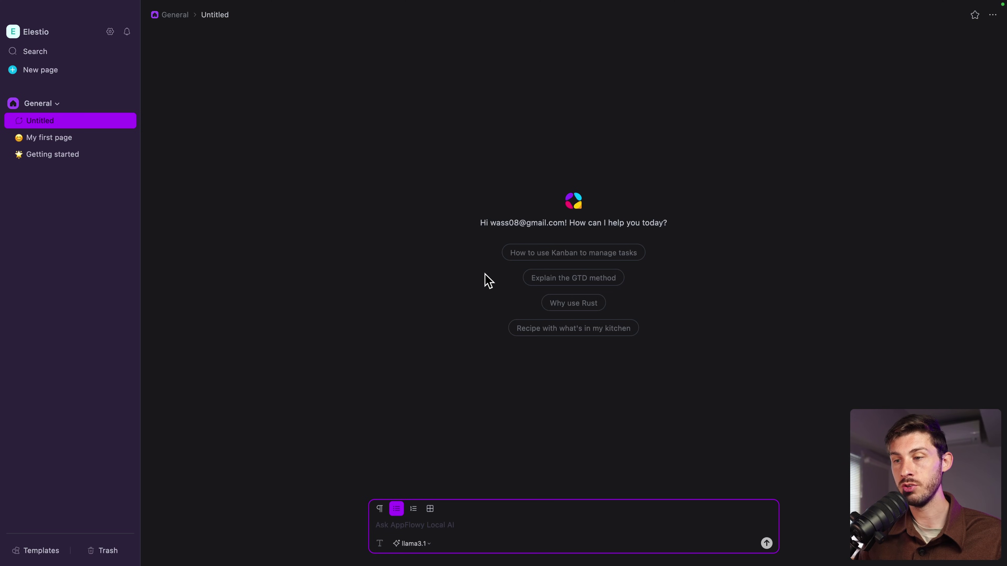
left_click(542, 263)
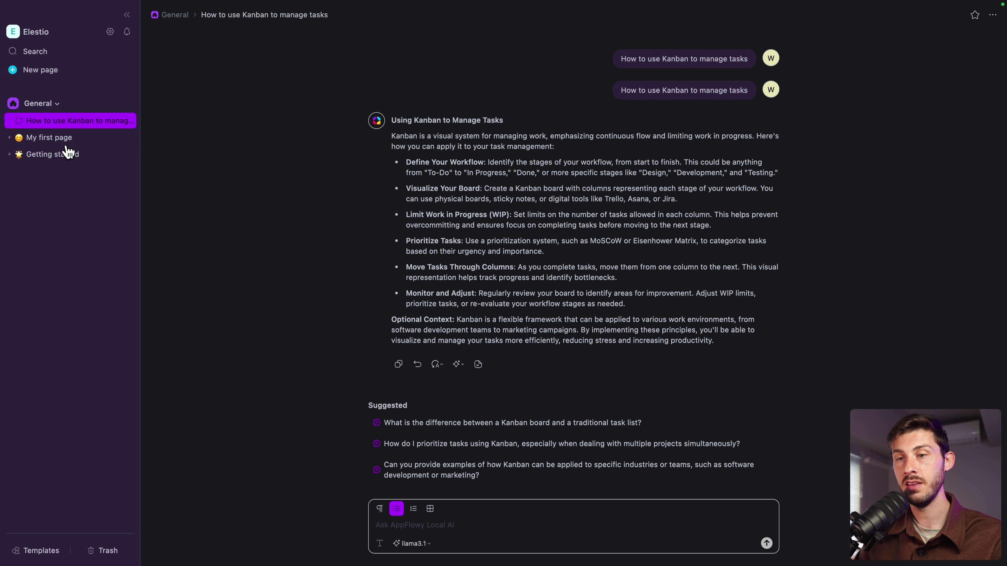
On My first page, use AI Continue writing below the board and keep the generated task list
left_click(53, 139)
scroll(404, 317, "down", 5)
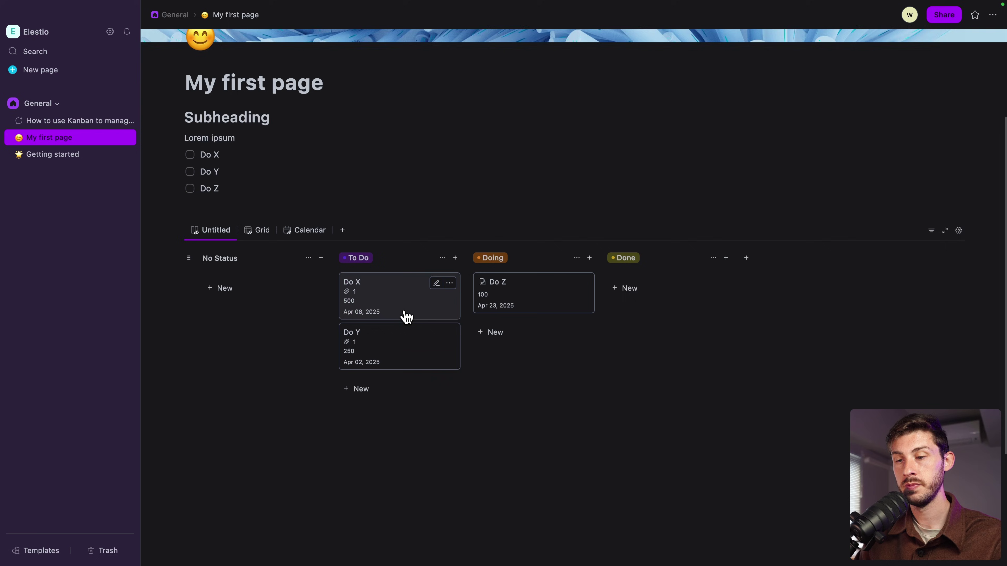
left_click(381, 396)
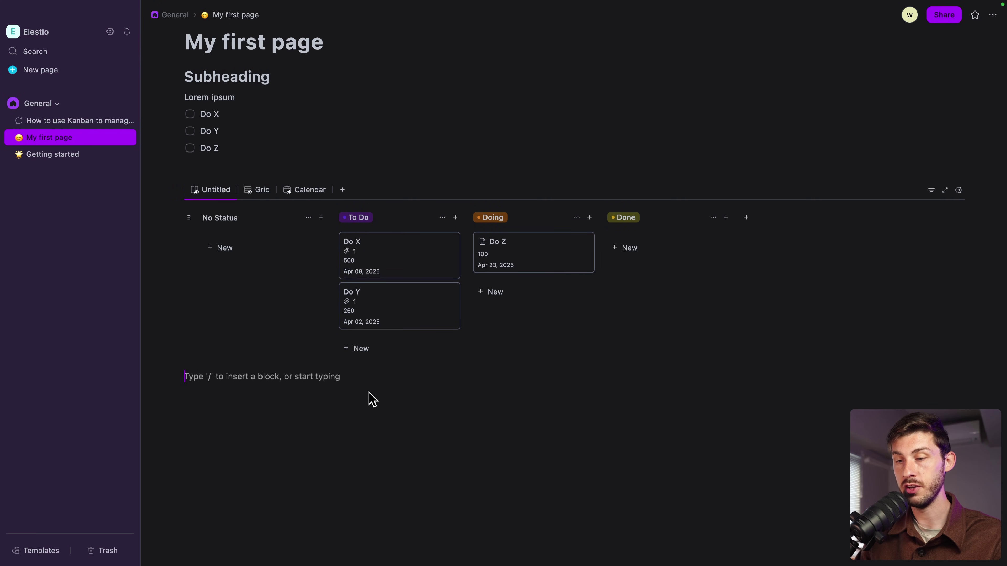
type("/")
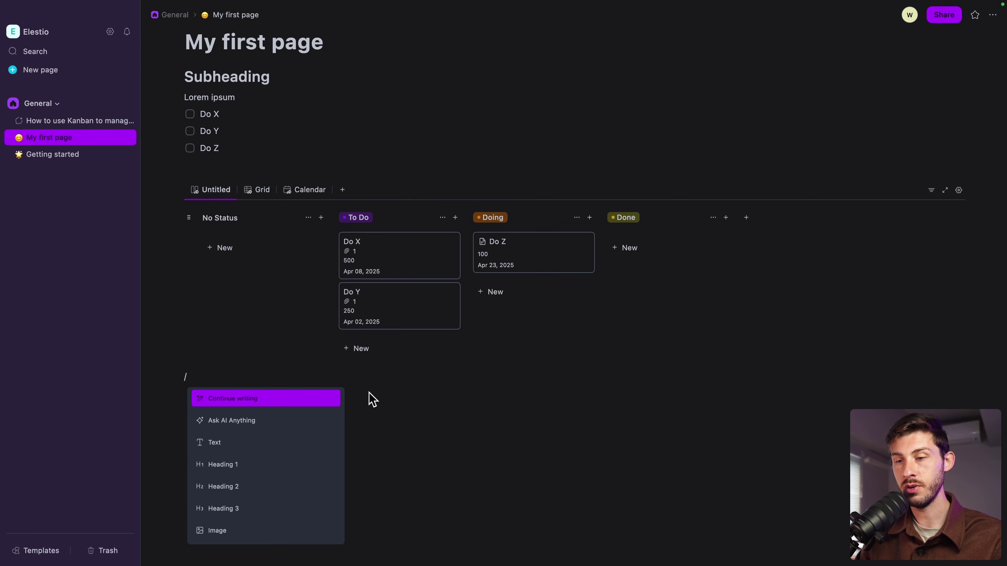
key("Down")
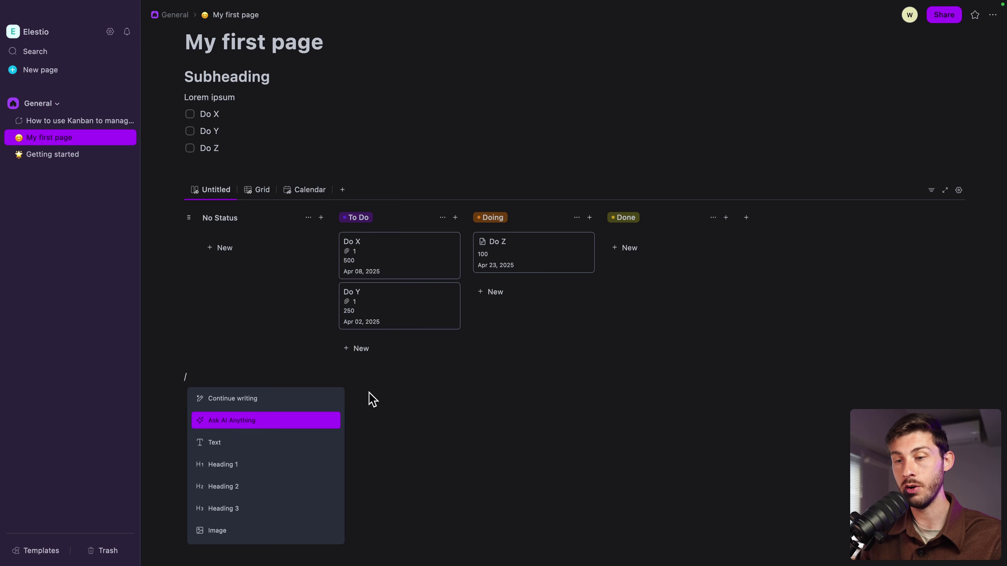
key("Up")
key("BackSpace")
scroll(348, 337, "down", 3)
type("/")
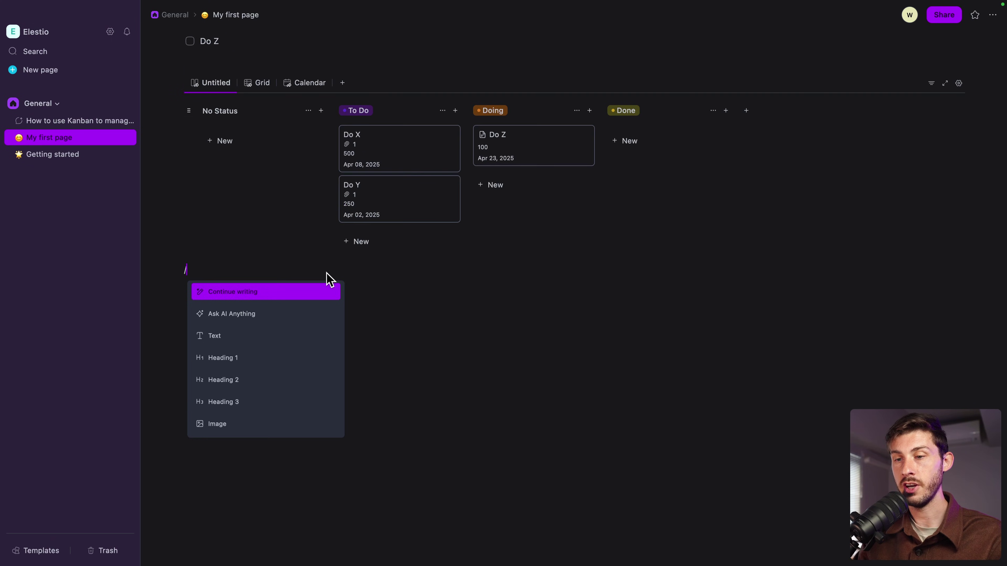
key("Return")
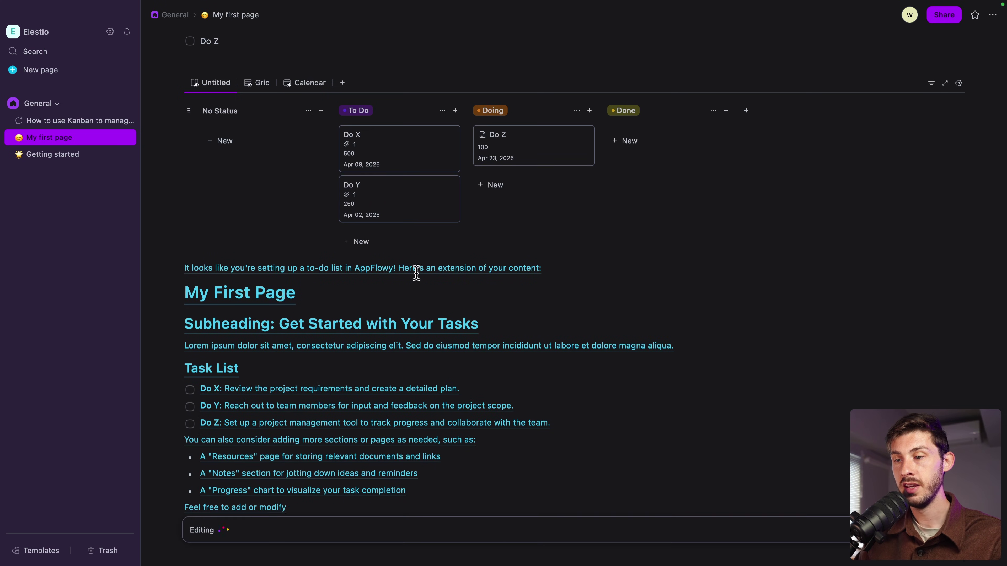
scroll(424, 387, "down", 3)
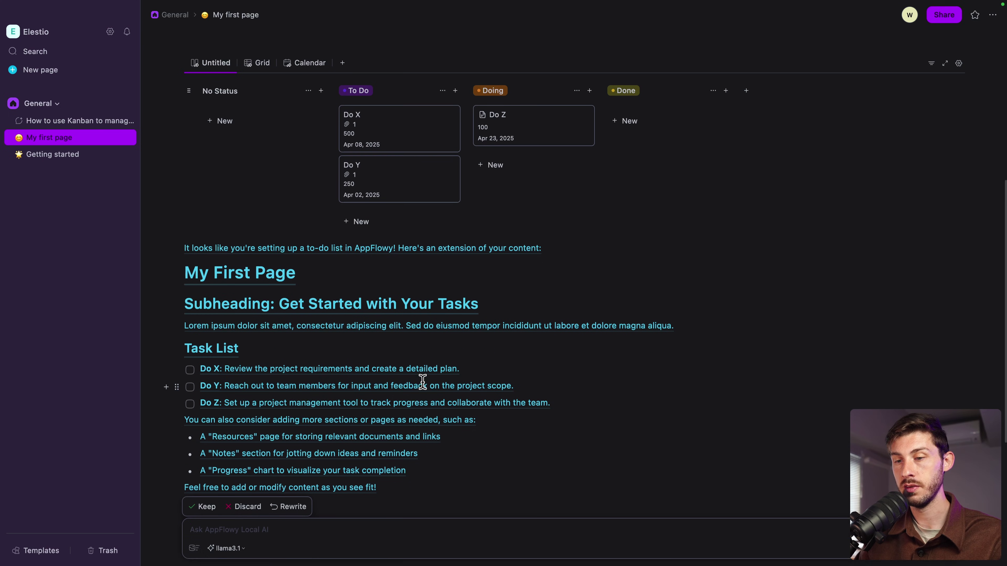
scroll(425, 387, "down", 1)
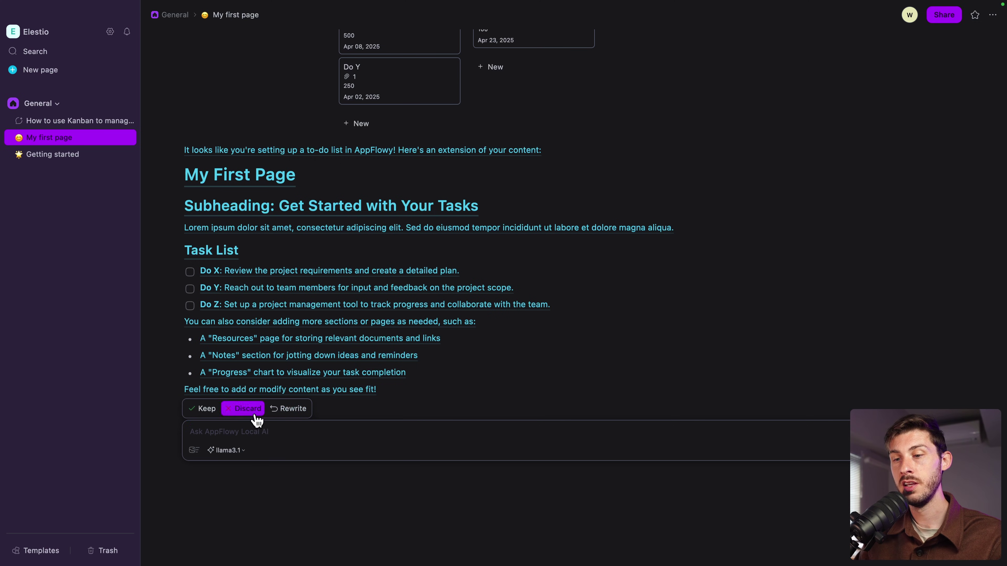
left_click(204, 411)
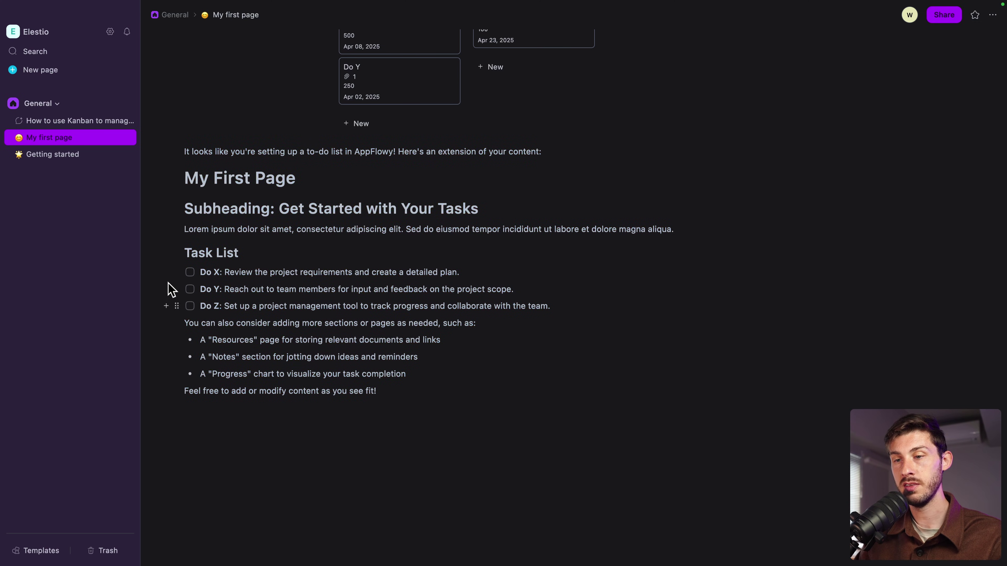
Use Ask AI Anything at the page end and keep the 'Filling Out This Document: A Step-by-Step Guide' paragraph
left_click(500, 422)
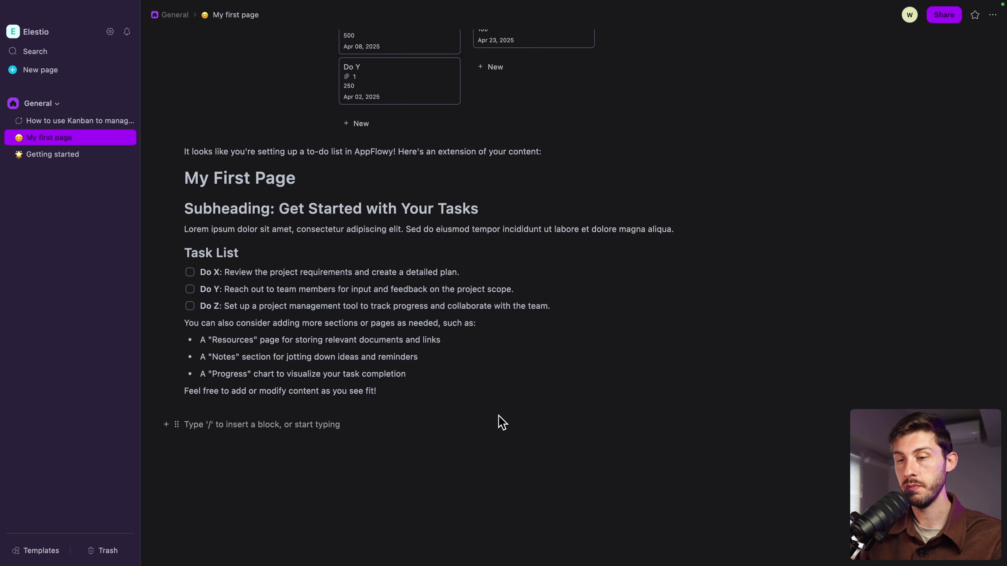
type("/")
key("Down")
key("Return")
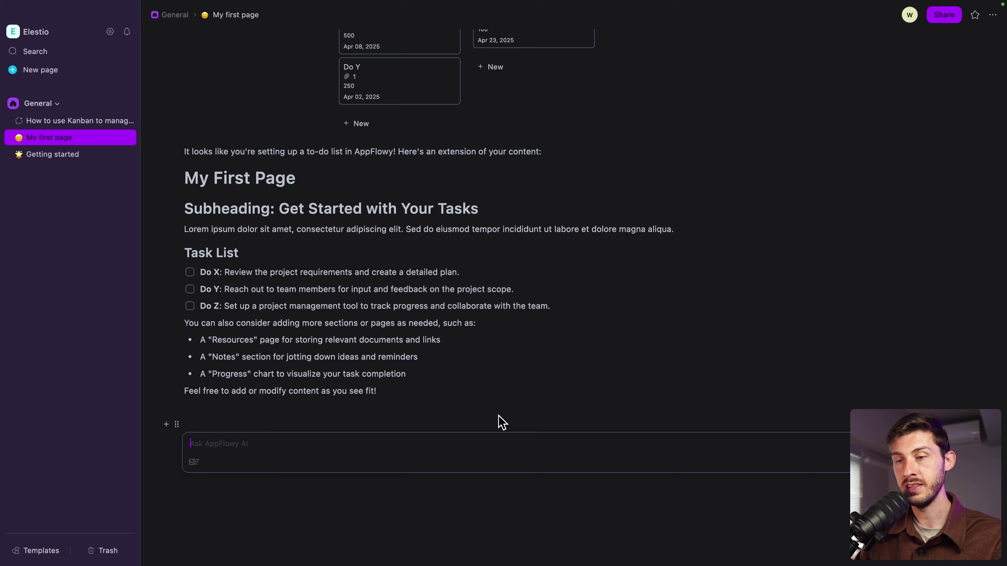
type("generate a paragraph with sample guidelines to fi")
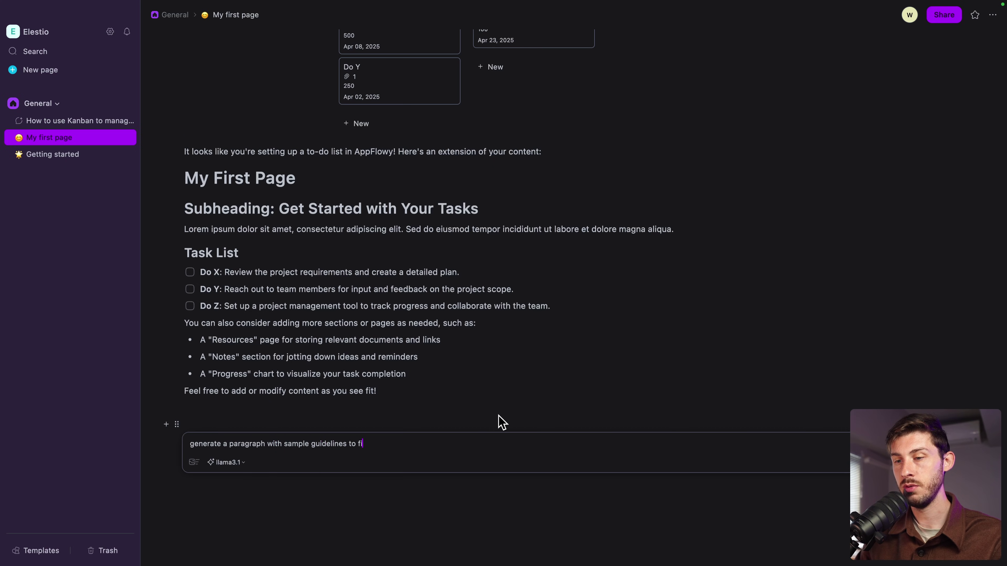
type("ent")
key("Return")
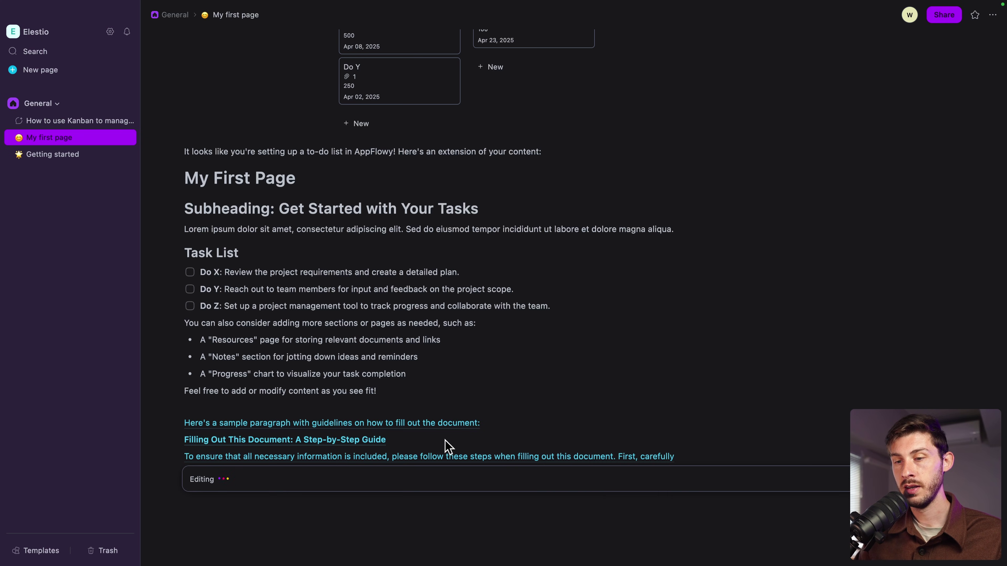
scroll(367, 388, "down", 5)
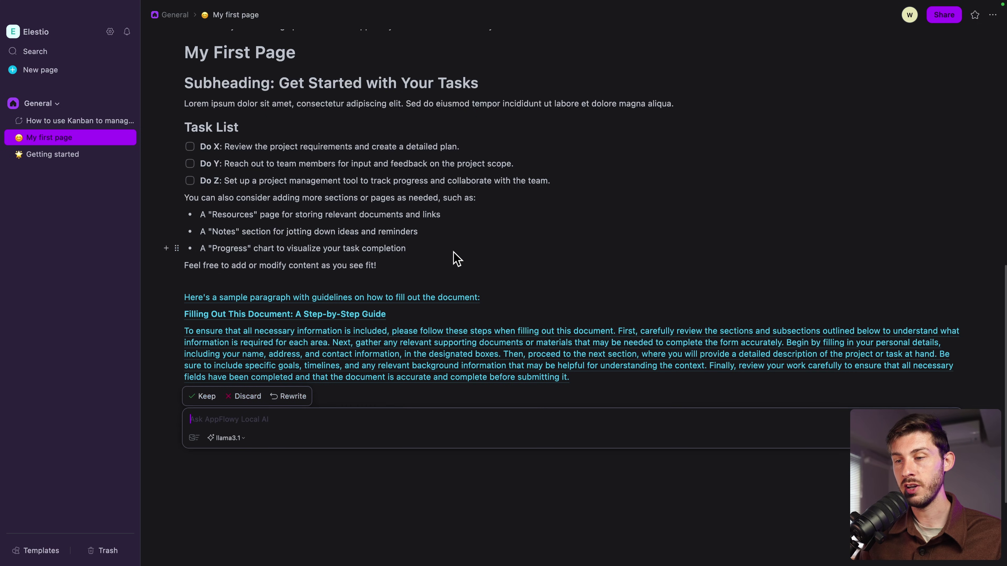
left_click(205, 397)
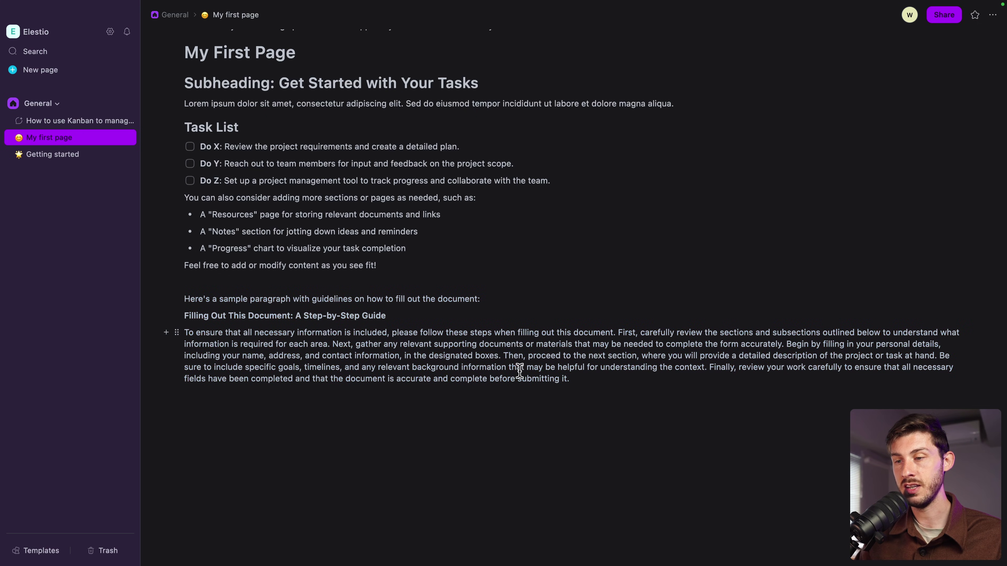